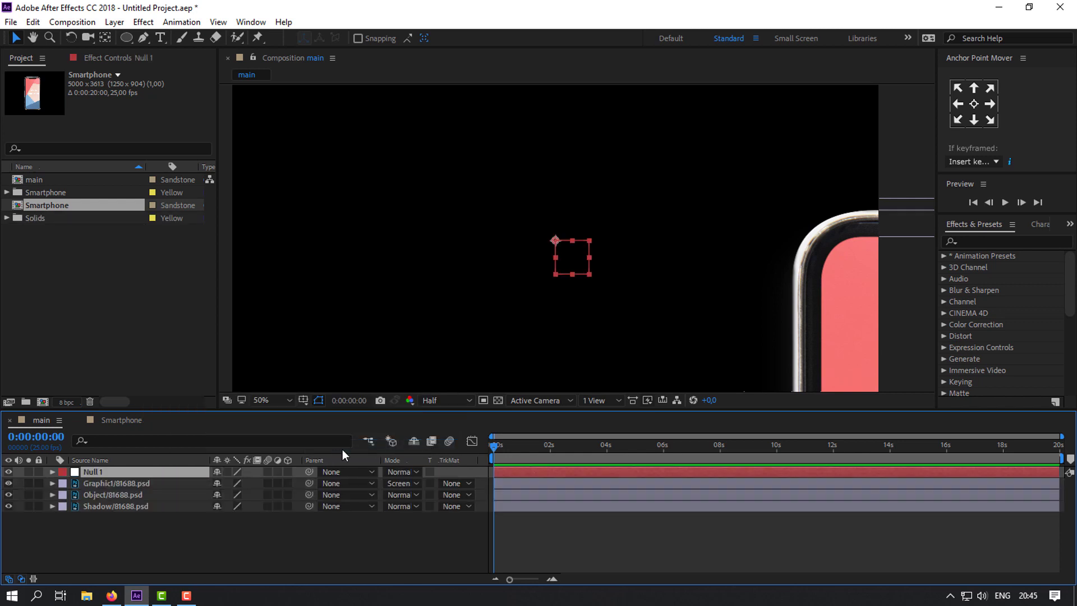
# Parent the Graphic1, Object and Shadow layers to Null 1 and scale the null down to 23%
pyautogui.moveTo(132, 524); pyautogui.dragTo(133, 483)
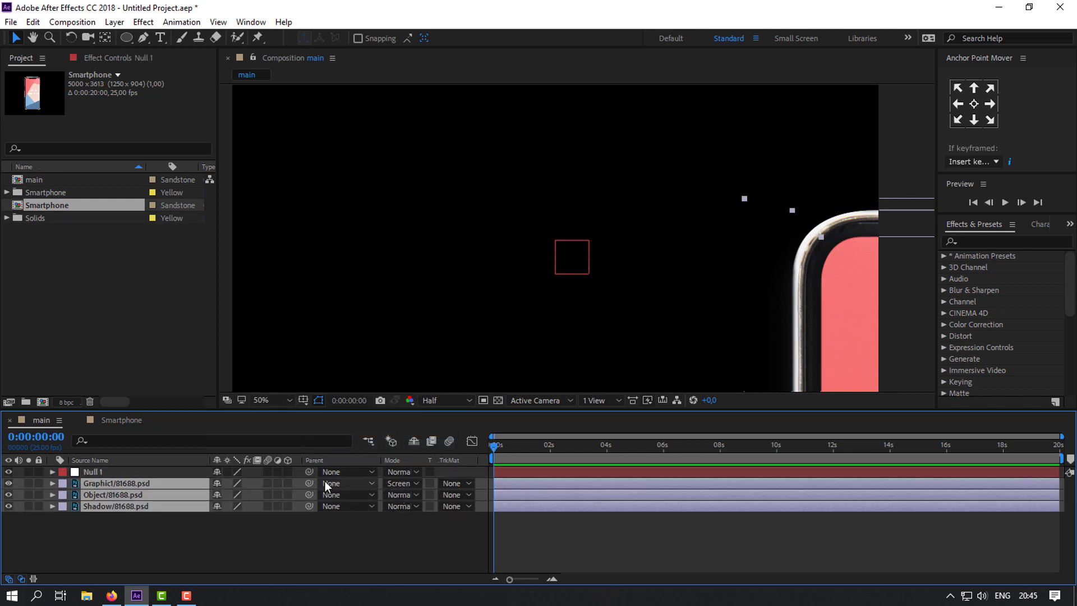
pyautogui.moveTo(308, 483); pyautogui.dragTo(138, 472)
pyautogui.click(136, 471)
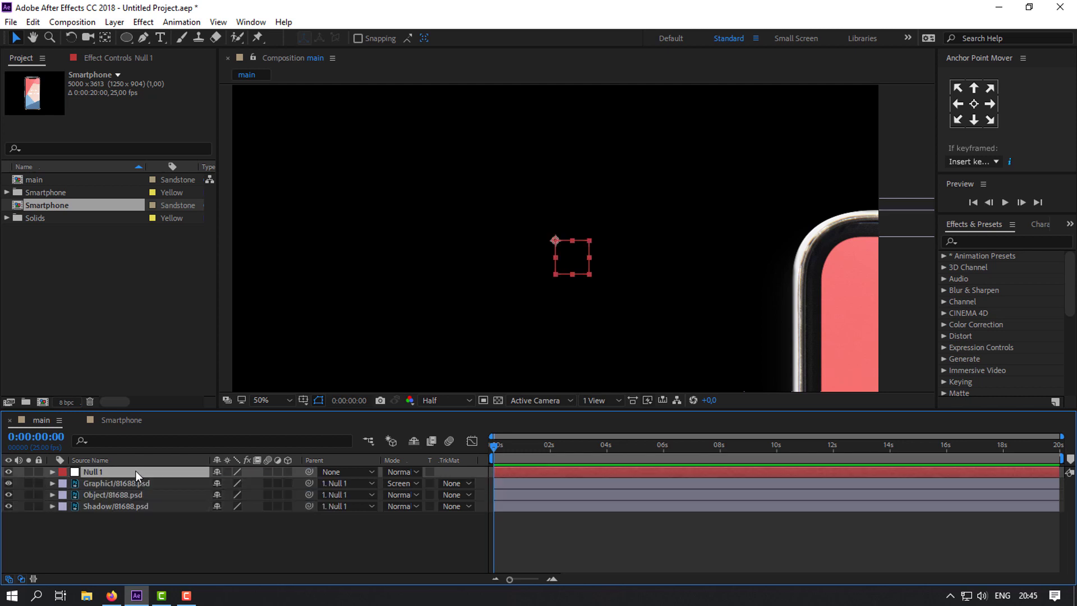
pyautogui.press('s')
pyautogui.moveTo(252, 484); pyautogui.dragTo(210, 487)
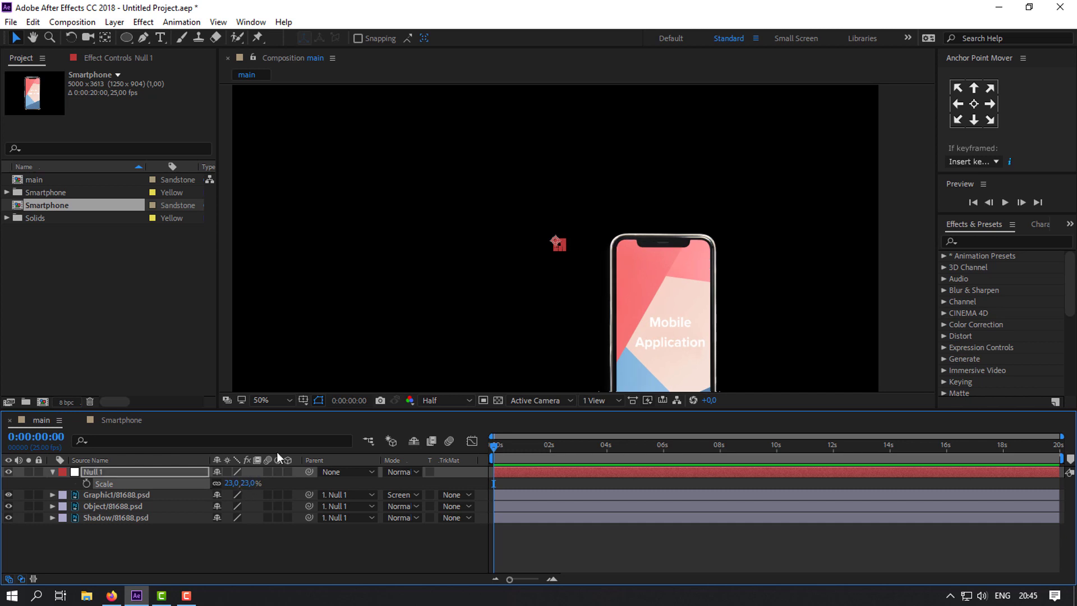
# Move Null 1 so the whole smartphone sits near the centre of the composition frame
pyautogui.moveTo(558, 243); pyautogui.dragTo(413, 131)
pyautogui.click(259, 402)
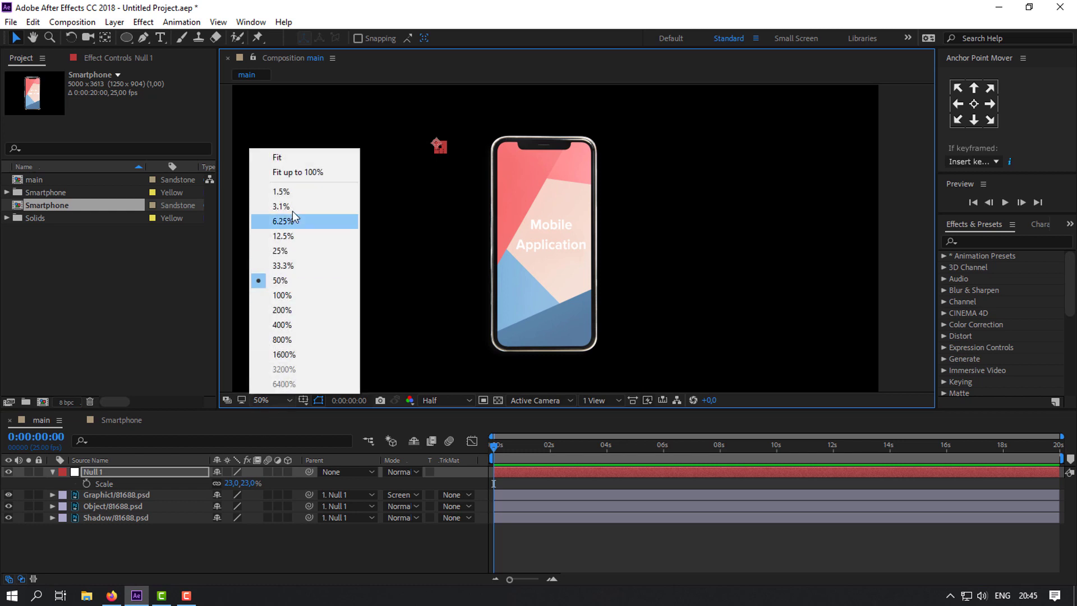
pyautogui.click(321, 170)
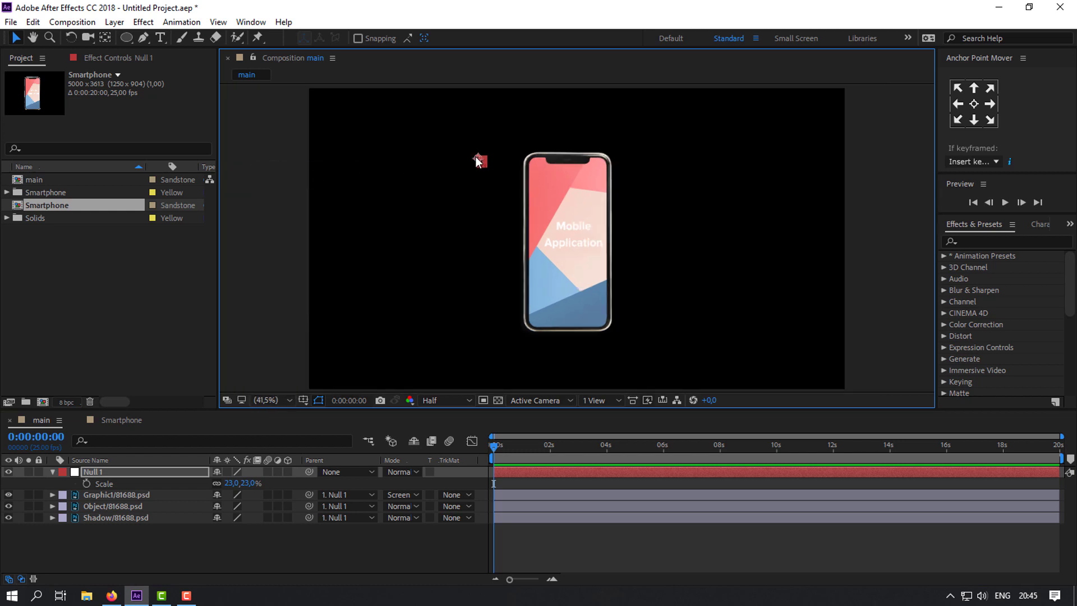
pyautogui.moveTo(479, 161); pyautogui.dragTo(478, 167)
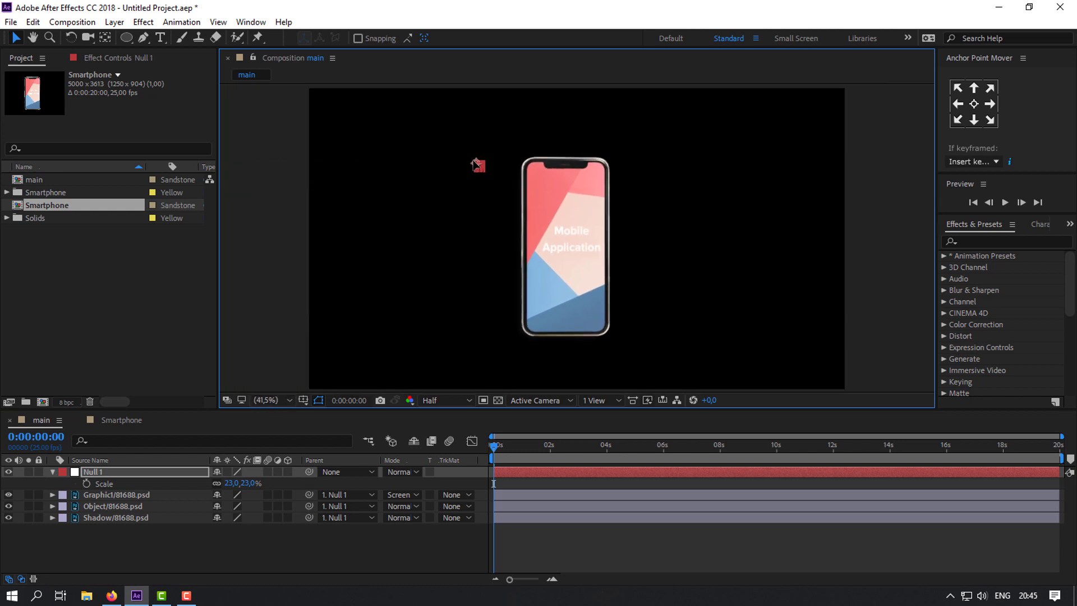
# Delete the Null 1 layer from the main composition
pyautogui.click(151, 550)
pyautogui.click(106, 473)
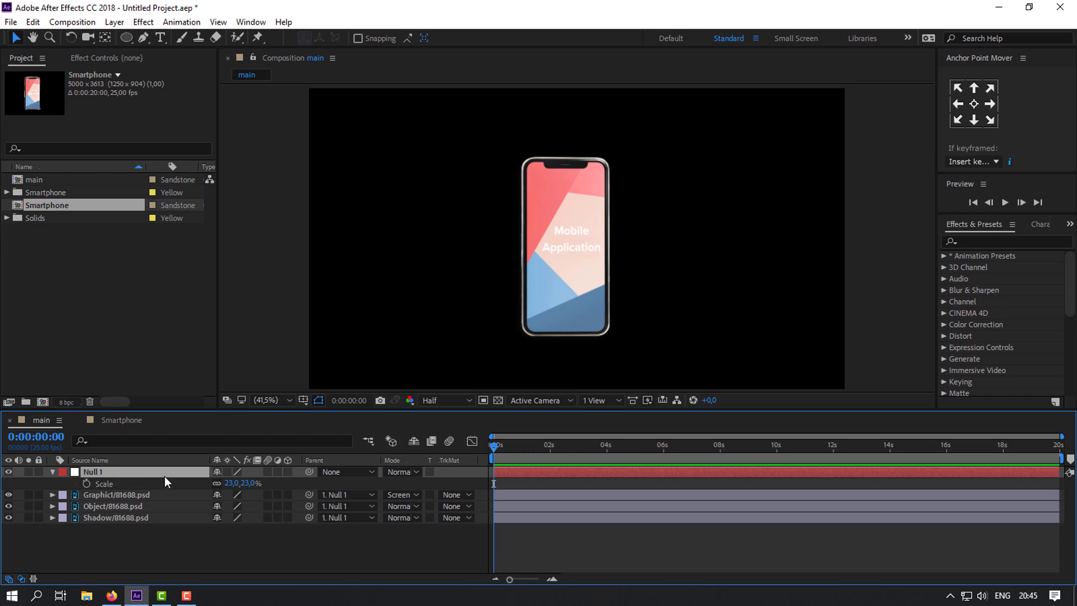
pyautogui.press('Delete')
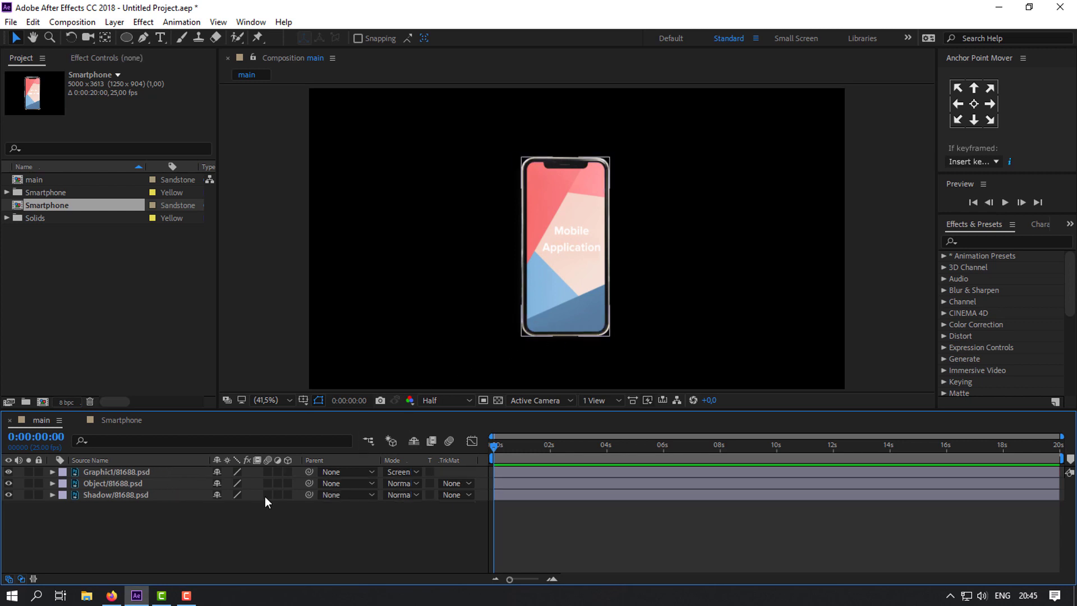
pyautogui.rightClick(113, 520)
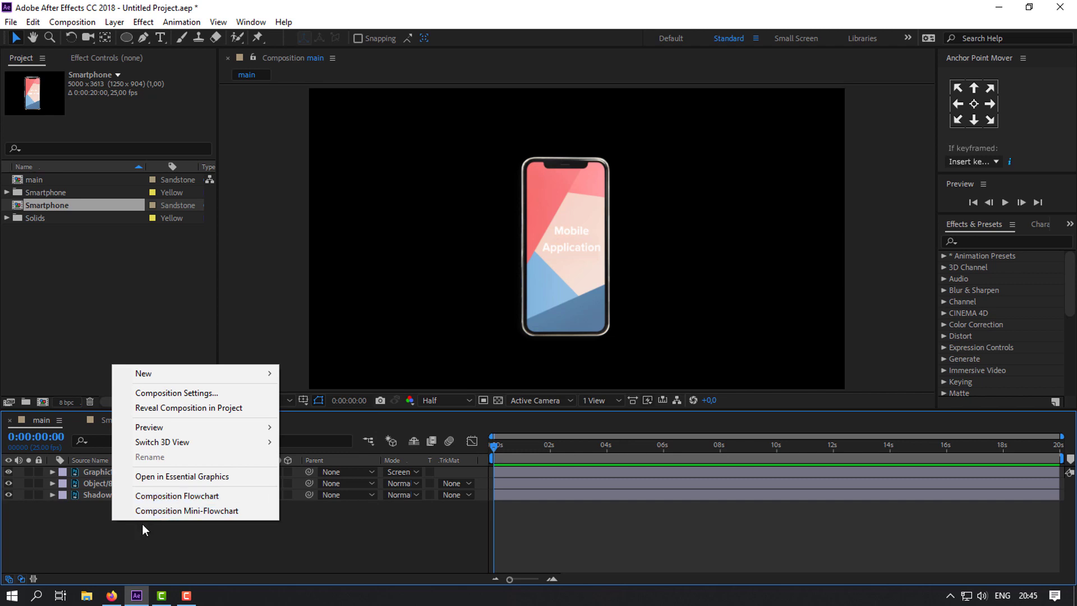
pyautogui.click(143, 531)
# Draw a light blue circle with the Ellipse tool and centre it over the smartphone
pyautogui.click(128, 37)
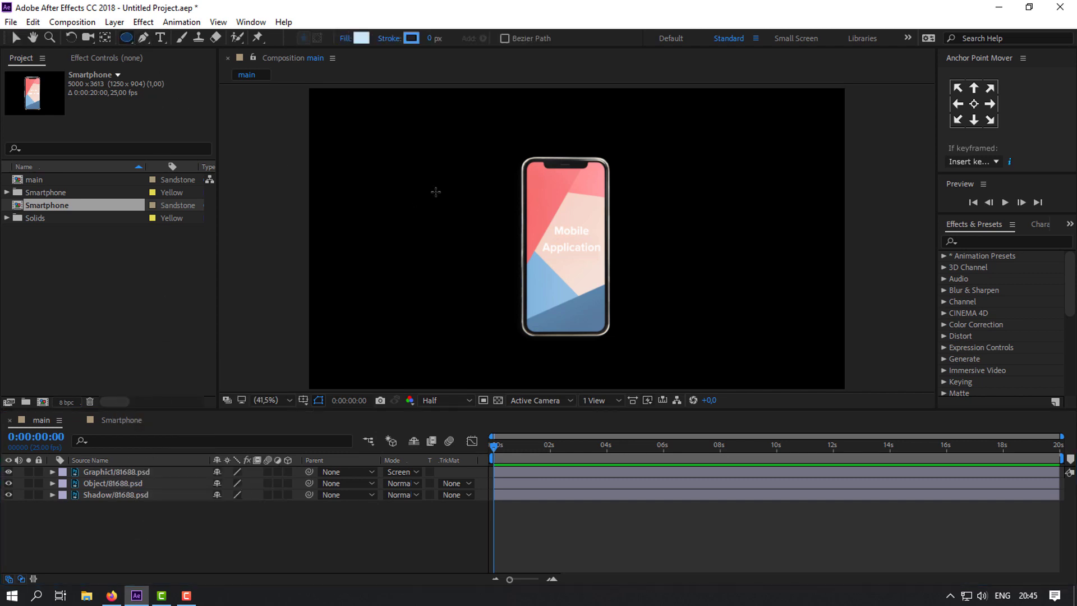
pyautogui.moveTo(435, 192); pyautogui.dragTo(590, 344)
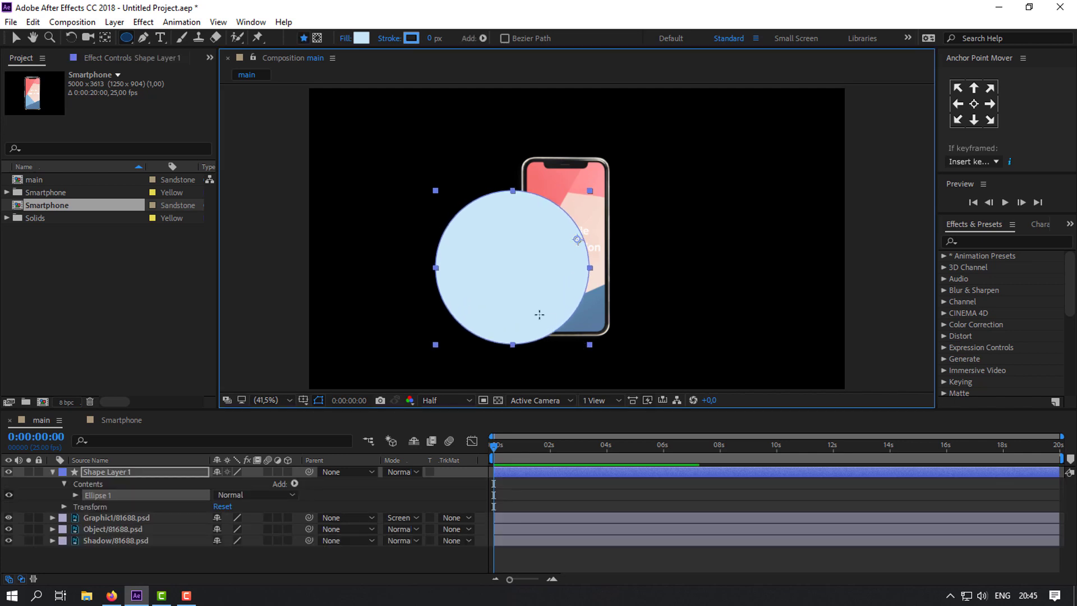
pyautogui.press('v')
pyautogui.moveTo(498, 292); pyautogui.dragTo(542, 280)
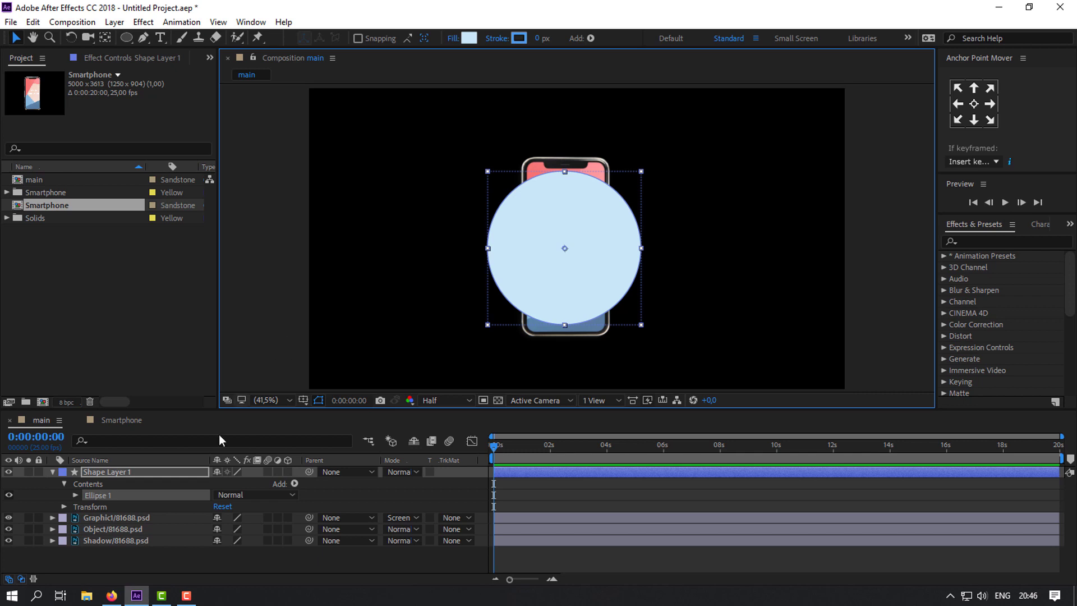
pyautogui.click(100, 474)
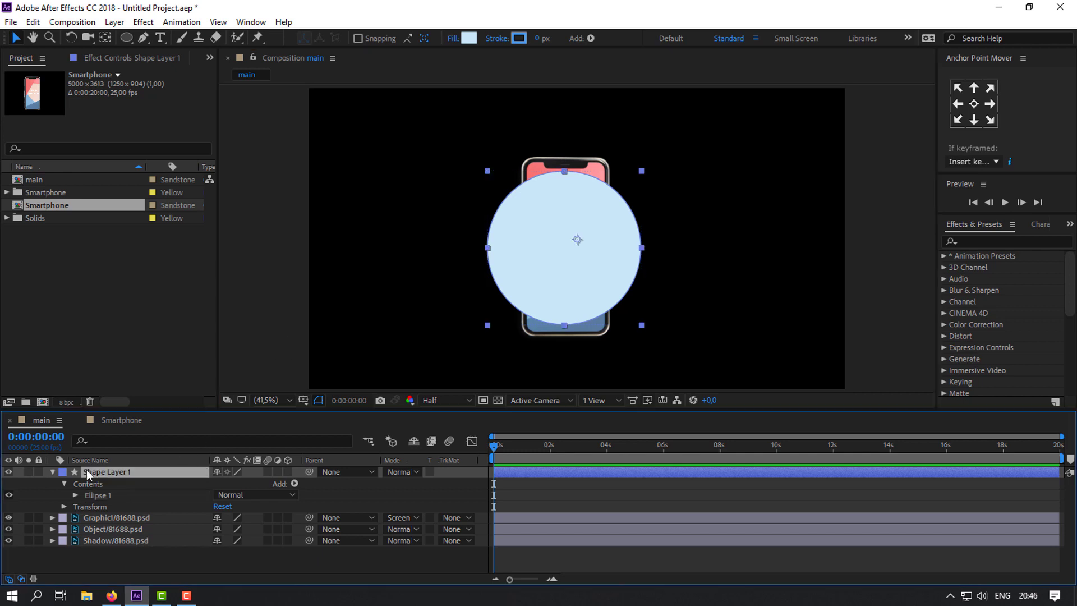
pyautogui.click(52, 472)
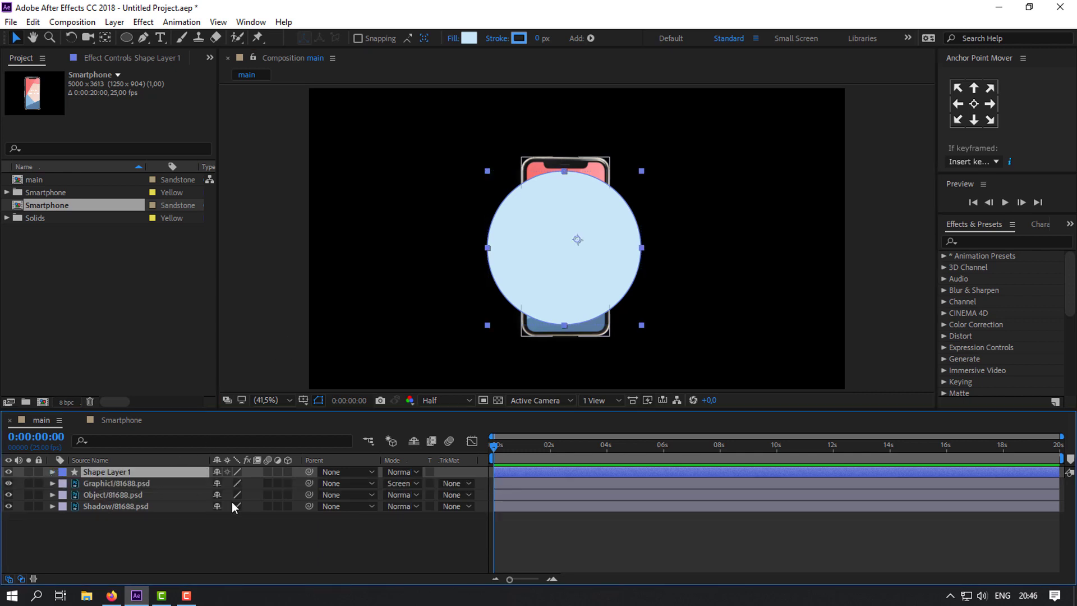
# Pre-compose the Graphic1, Object and Shadow layers into a new composition named Smartphone
pyautogui.click(110, 524)
pyautogui.moveTo(101, 510); pyautogui.dragTo(108, 480)
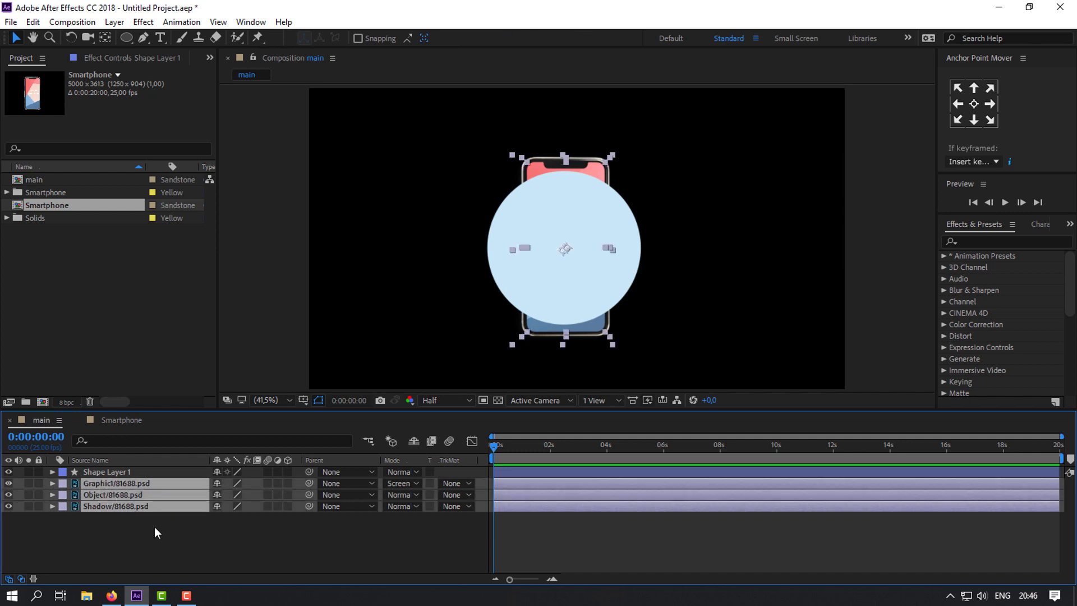
pyautogui.rightClick(112, 490)
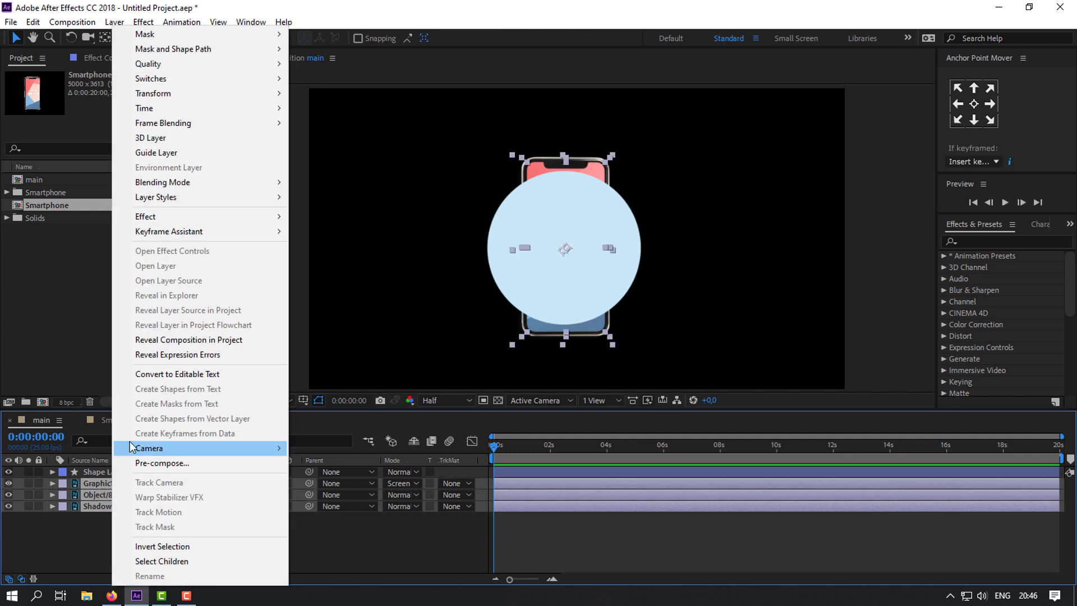
pyautogui.click(157, 463)
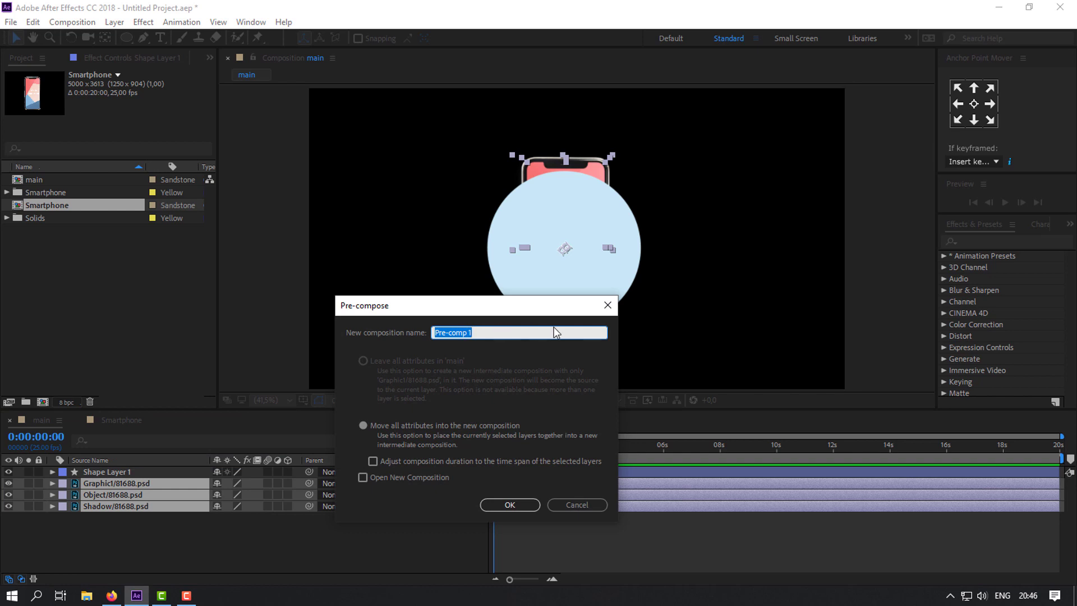
pyautogui.write('Smartphone')
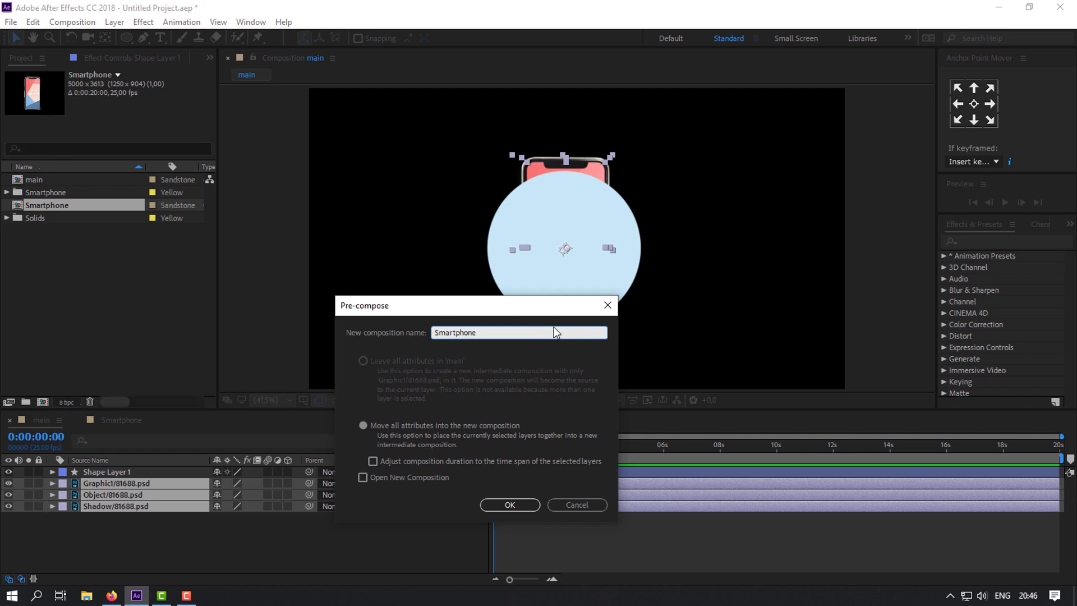
pyautogui.press('Return')
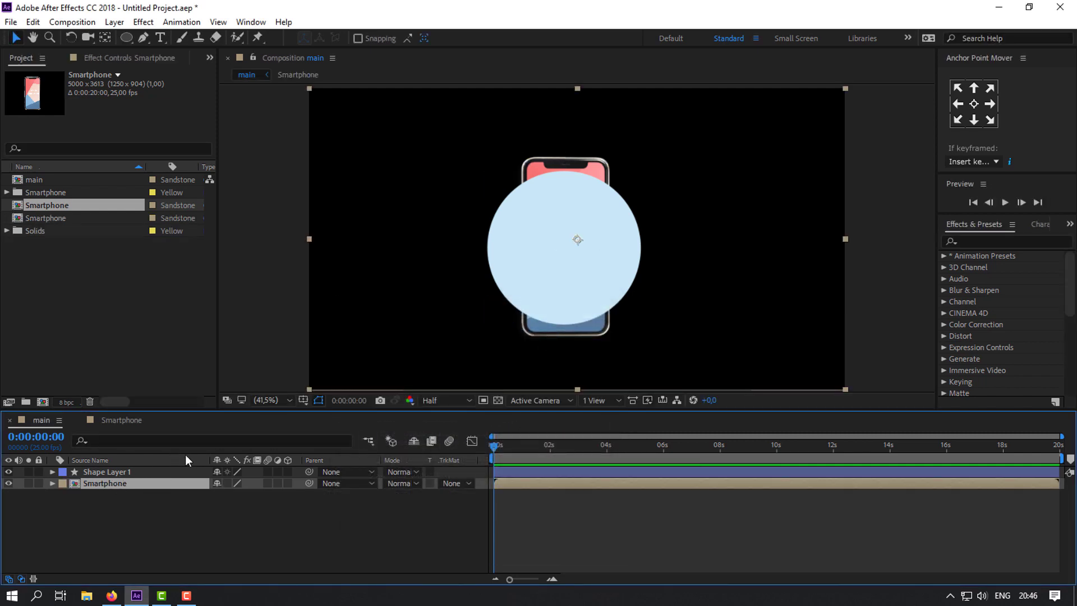
pyautogui.moveTo(589, 335); pyautogui.dragTo(527, 349)
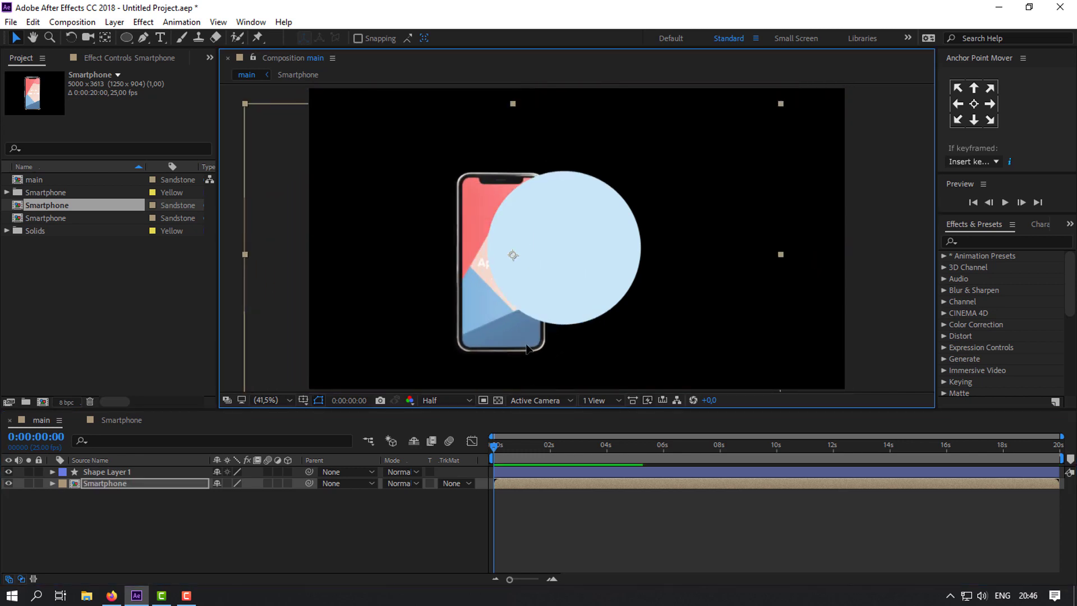
pyautogui.hotkey('ctrl', 'z')
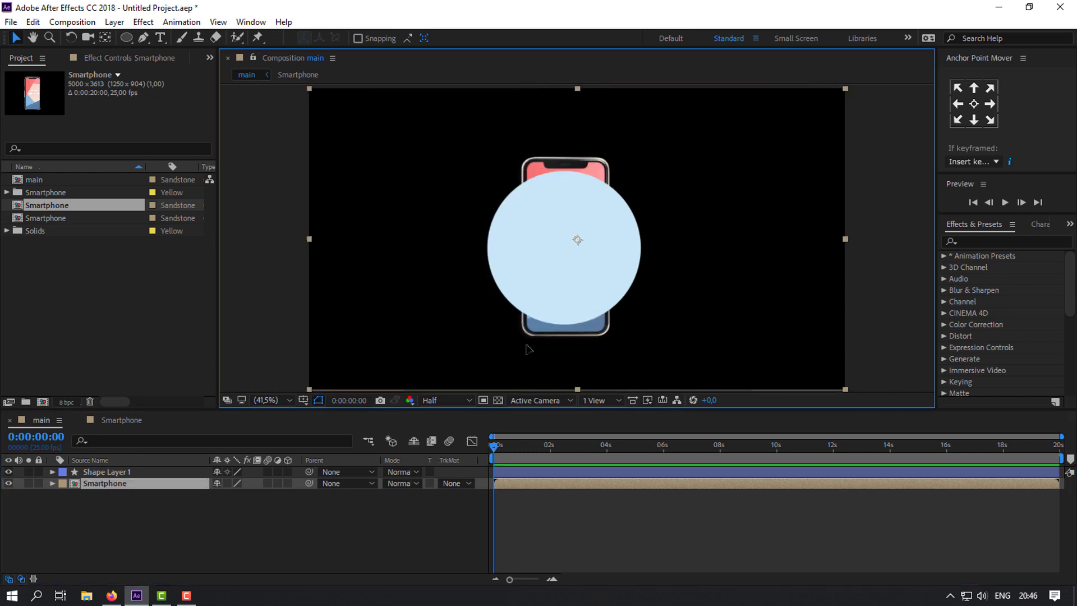
# Draw a circular mask on the Smartphone layer and nudge it right to line up with the blue circle
pyautogui.click(120, 486)
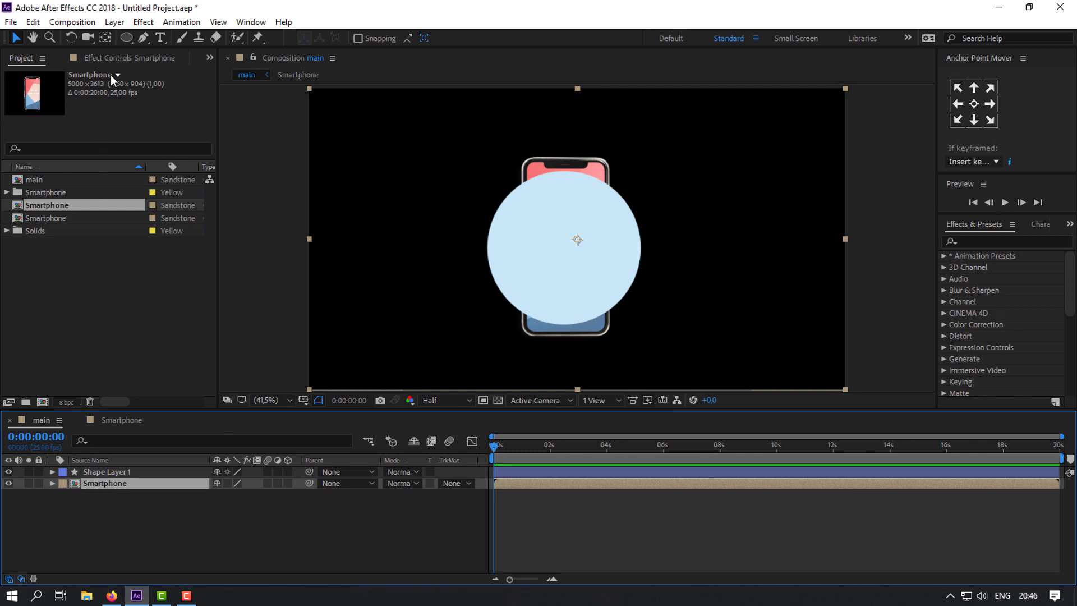
pyautogui.click(130, 39)
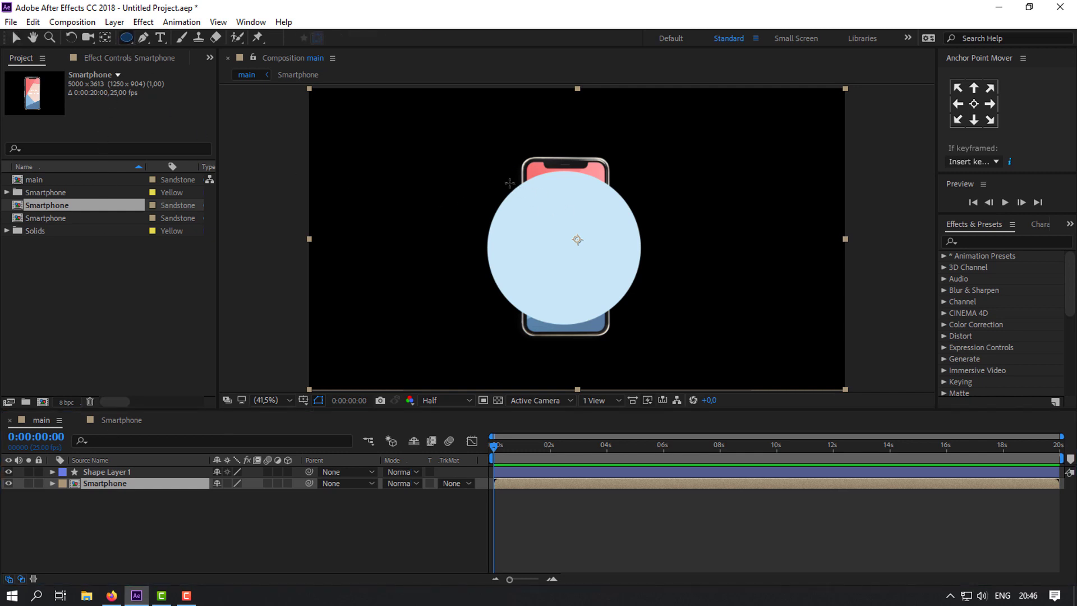
pyautogui.moveTo(482, 173); pyautogui.dragTo(633, 302)
pyautogui.press('Right')
pyautogui.press('Right')
pyautogui.press('Right')
pyautogui.press('Right')
pyautogui.press('Right')
pyautogui.press('Right')
pyautogui.press('Right')
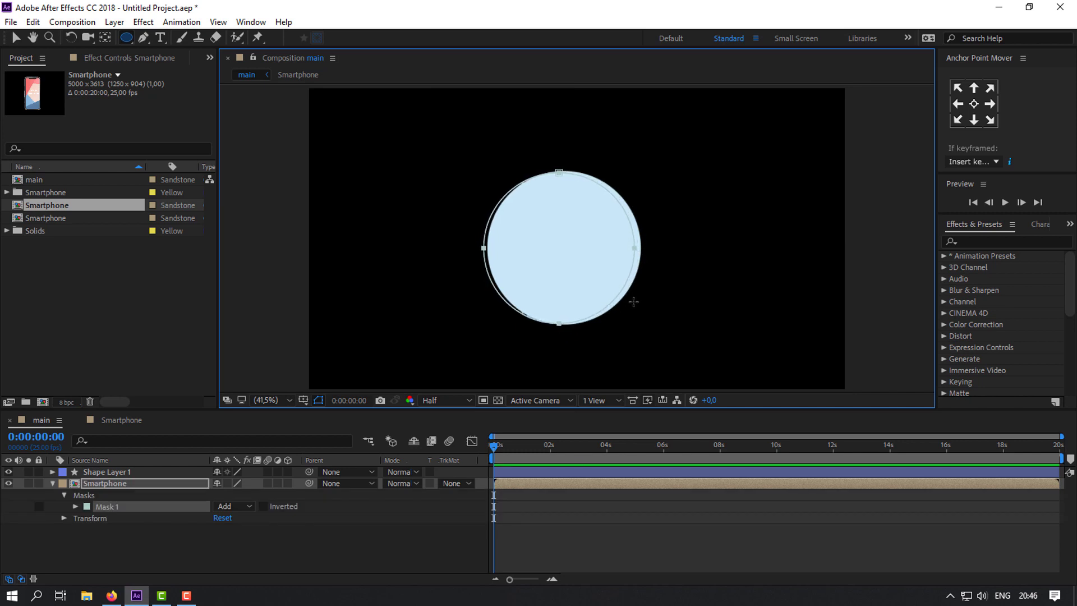
pyautogui.press('Right')
pyautogui.press('Right')
pyautogui.press('Right')
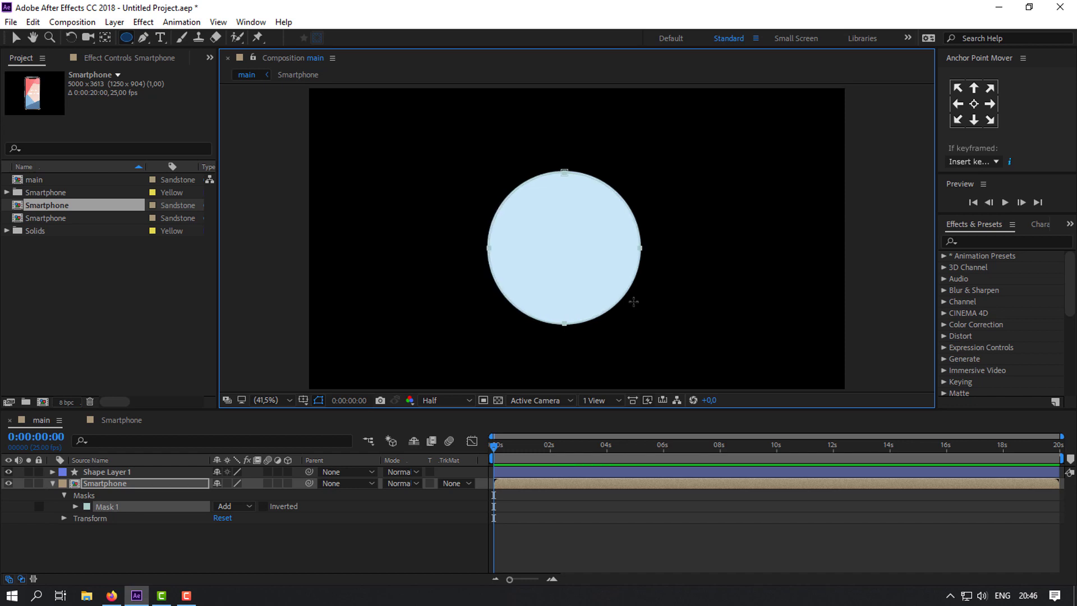
pyautogui.press('.')
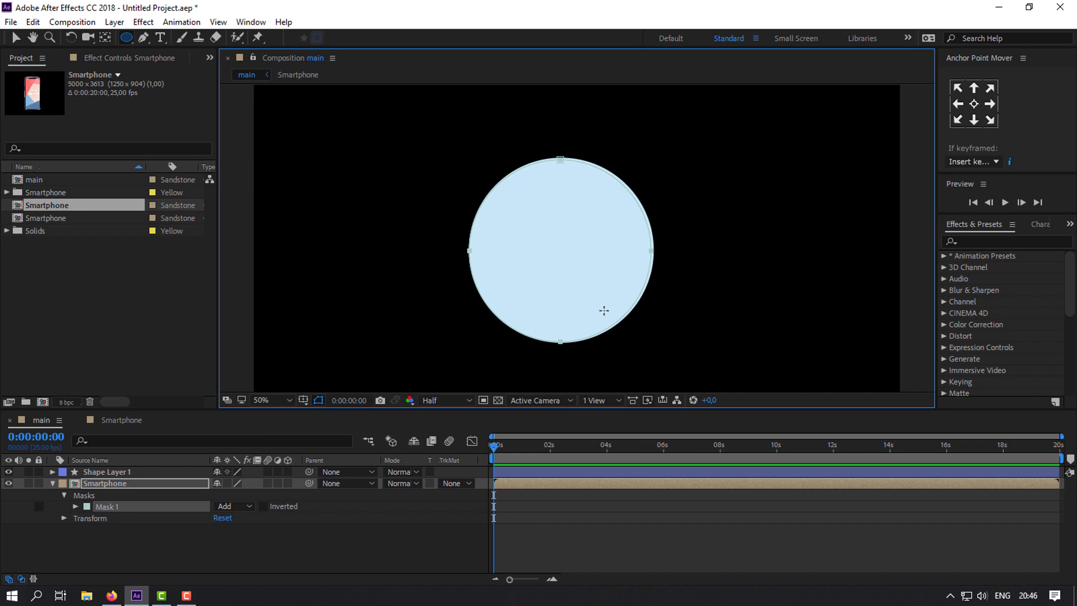
pyautogui.press('v')
pyautogui.click(98, 507)
pyautogui.doubleClick(103, 507)
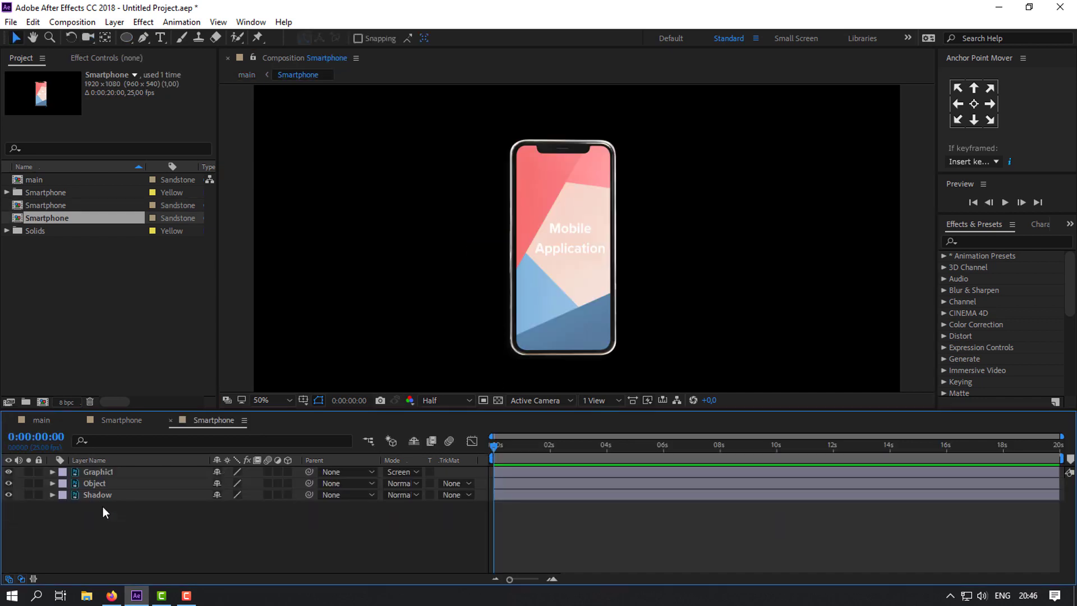
pyautogui.click(123, 424)
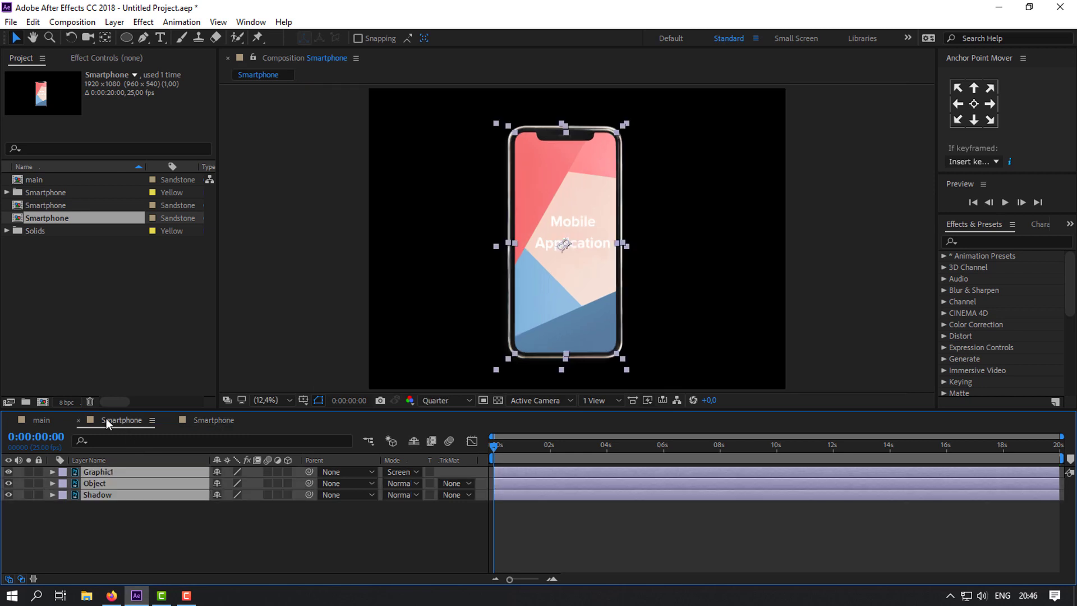
pyautogui.click(60, 422)
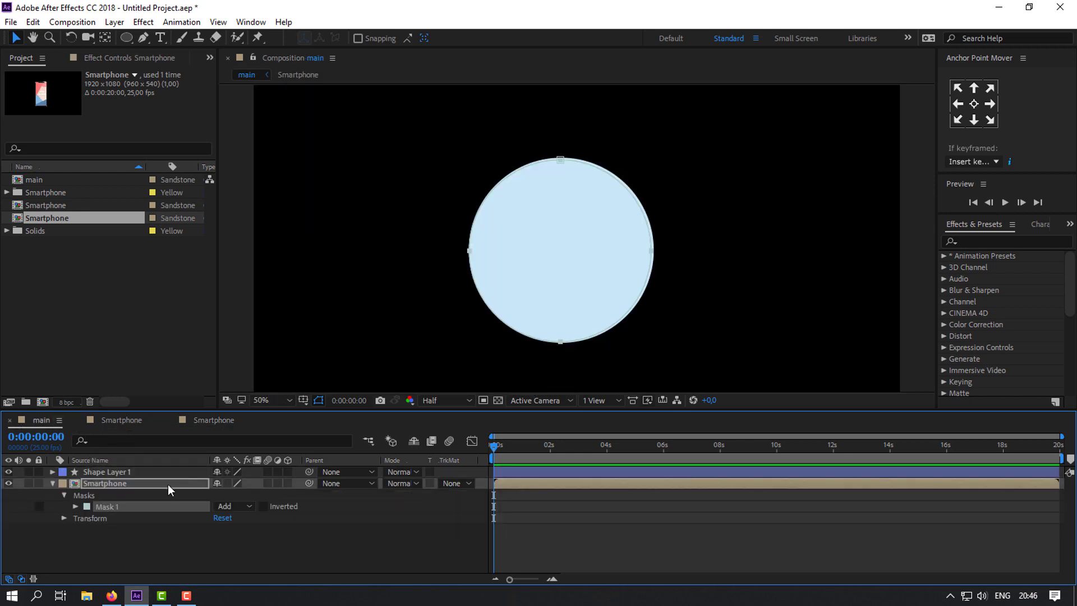
# Enlarge the Smartphone layer's mask slightly and nudge it up to match the blue circle's outline
pyautogui.doubleClick(560, 344)
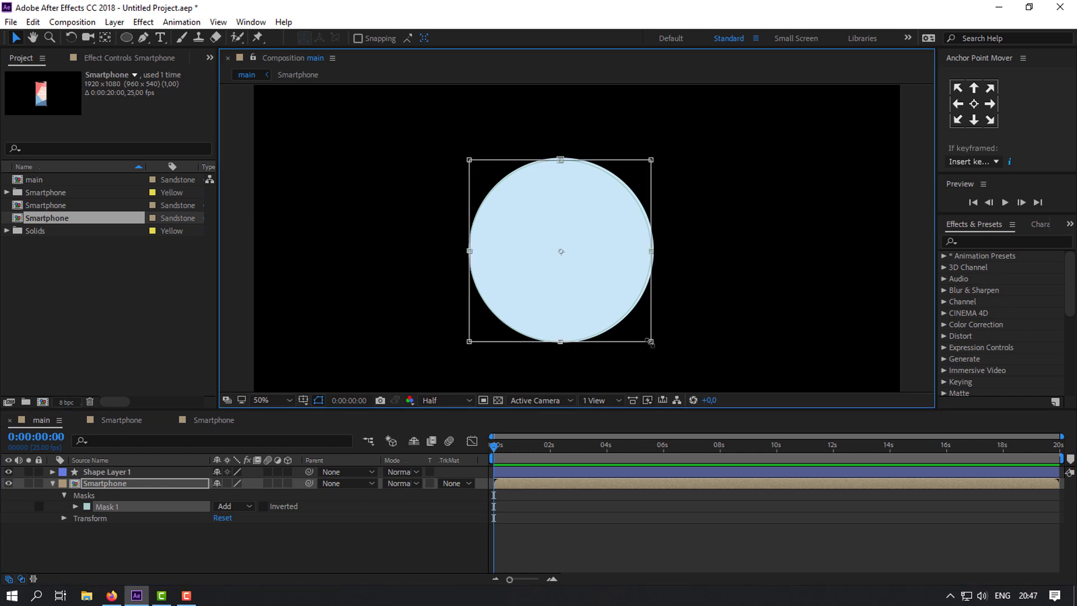
pyautogui.moveTo(651, 341); pyautogui.dragTo(654, 347)
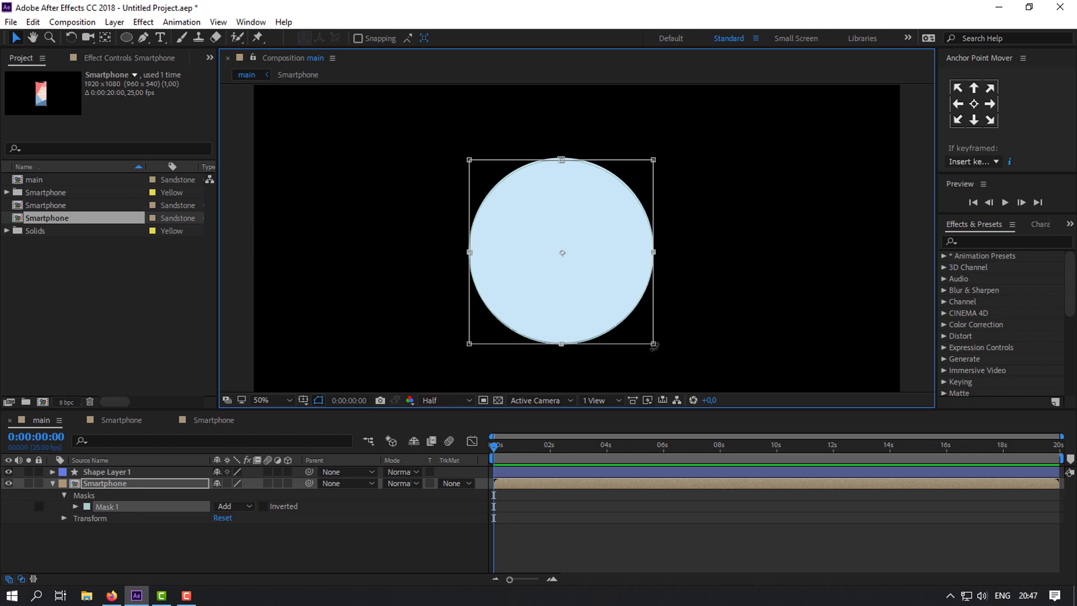
pyautogui.press('Up')
pyautogui.press('Up')
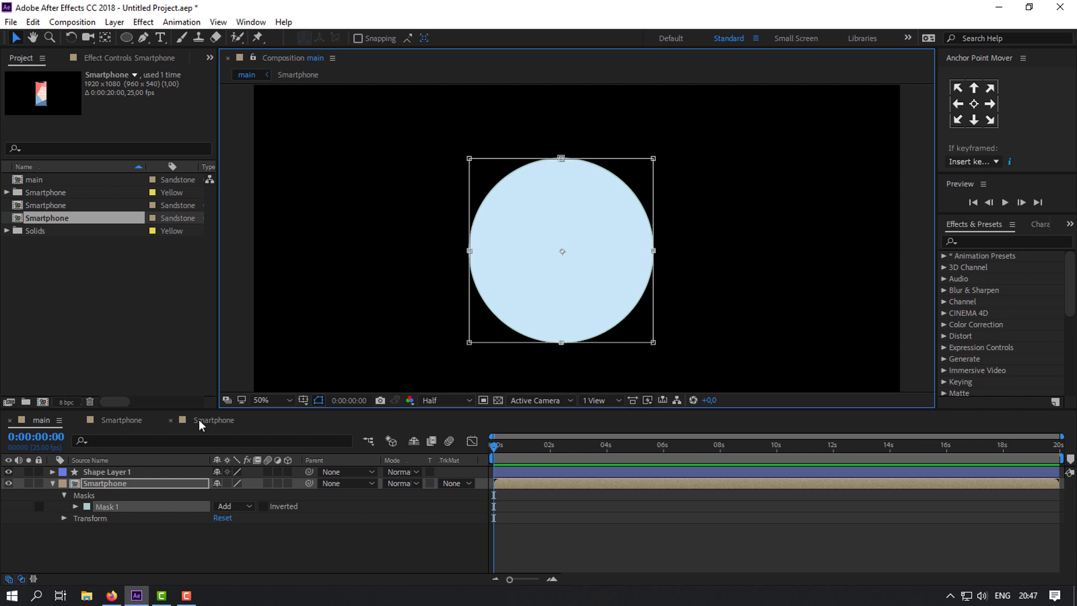
# Collapse the Smartphone layer's properties and move Shape Layer 1 below it in the layer stack
pyautogui.click(96, 484)
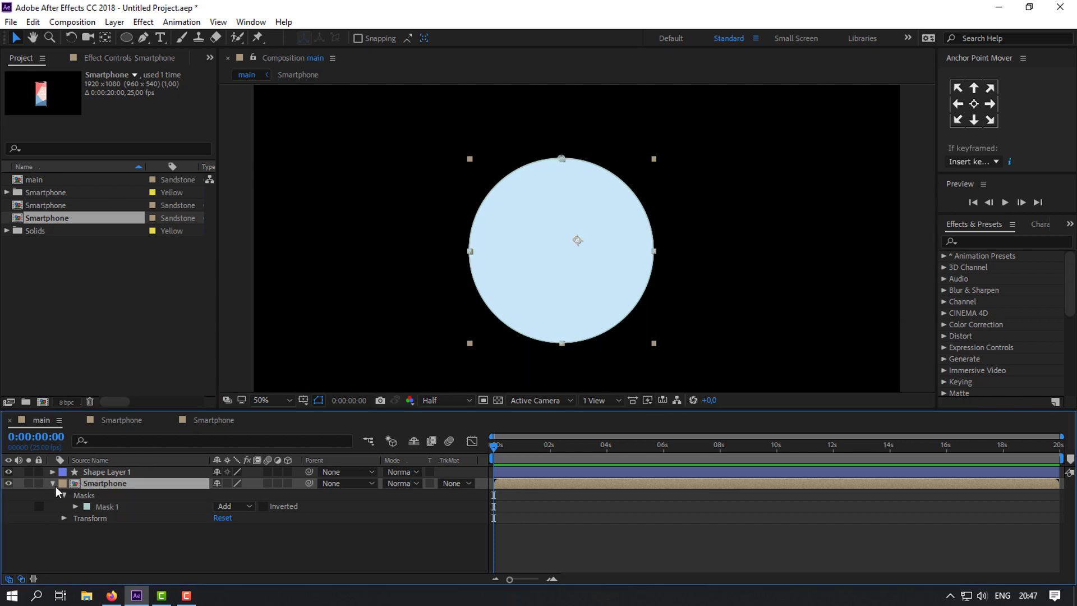
pyautogui.click(51, 484)
pyautogui.moveTo(106, 471); pyautogui.dragTo(102, 491)
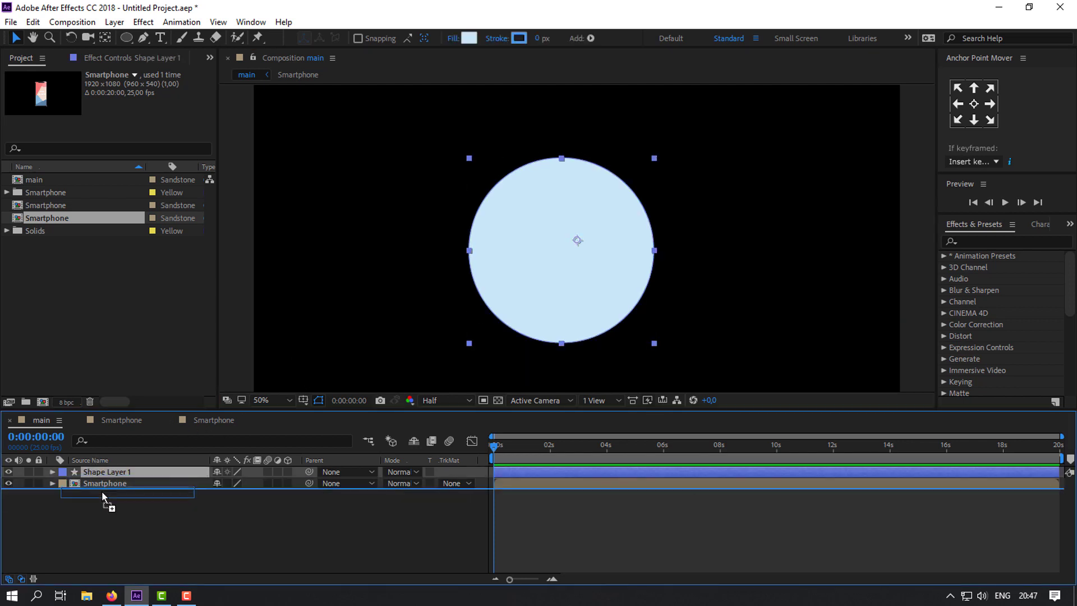
pyautogui.click(282, 533)
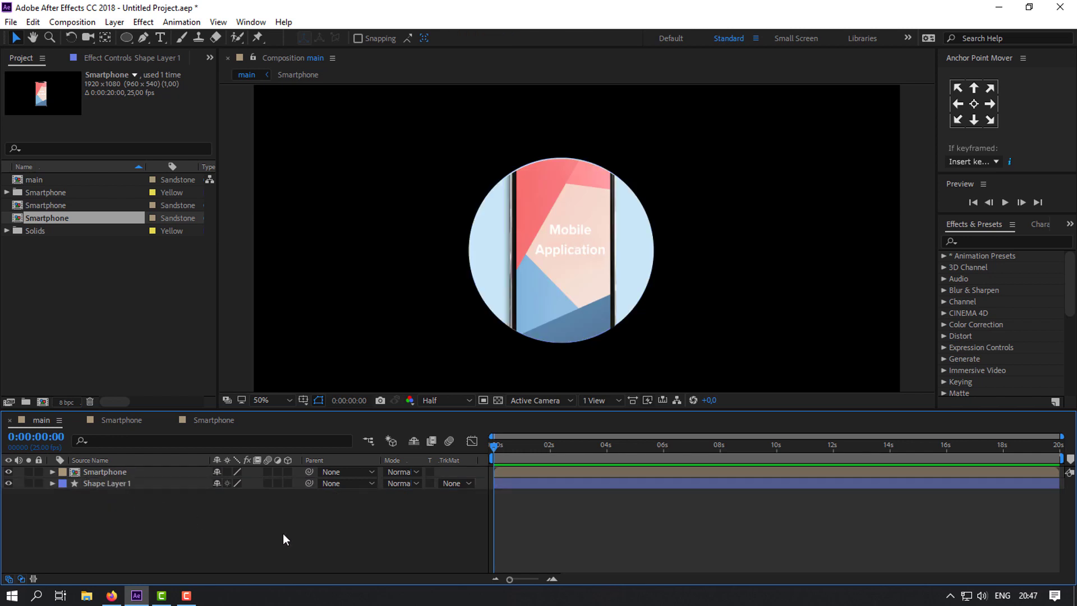
# Reshape the Smartphone layer's mask by raising its top point above the phone and widening its curve handles to uncover the phone's upper edge
pyautogui.click(98, 470)
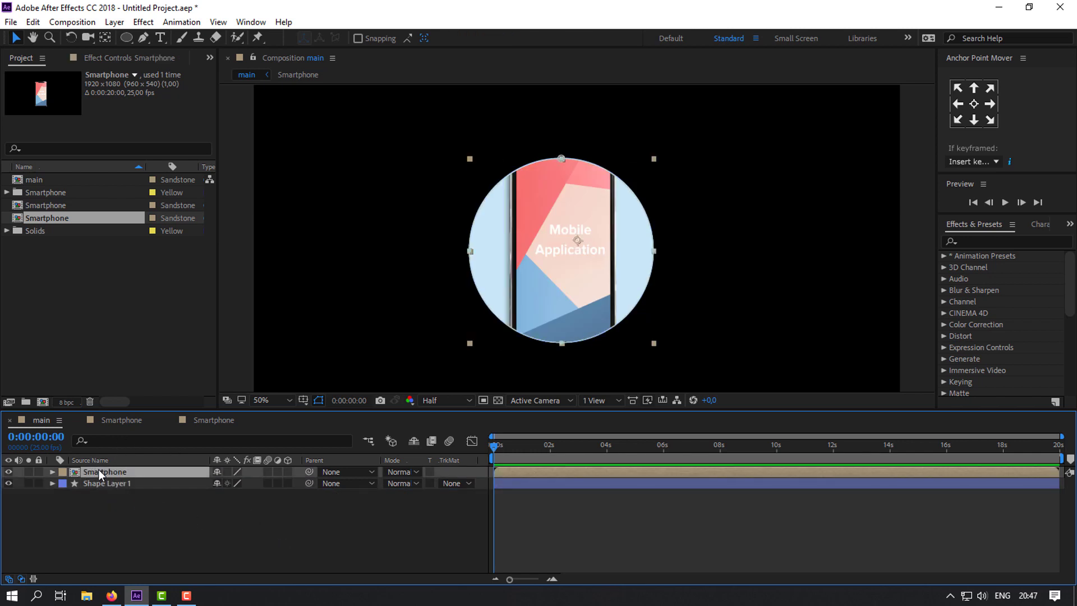
pyautogui.click(560, 164)
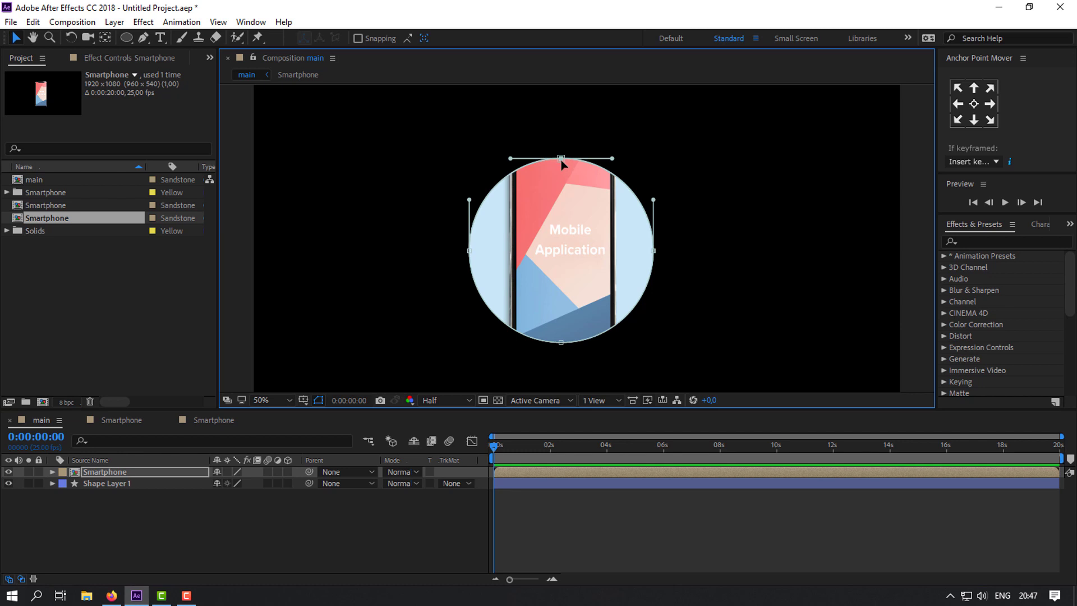
pyautogui.moveTo(561, 157); pyautogui.dragTo(655, 105)
pyautogui.moveTo(514, 104); pyautogui.dragTo(475, 106)
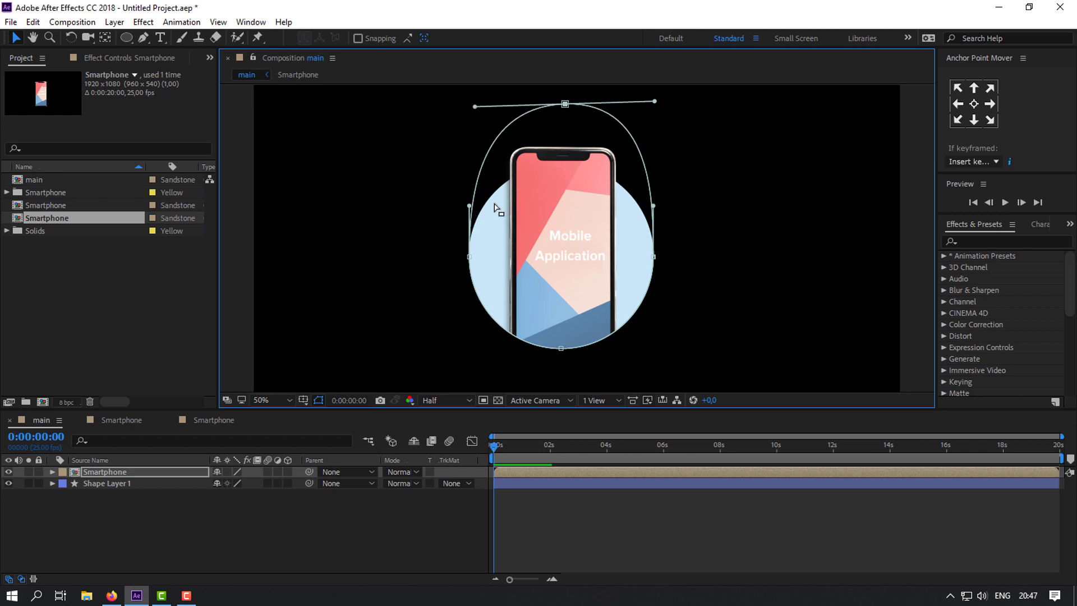
pyautogui.click(337, 510)
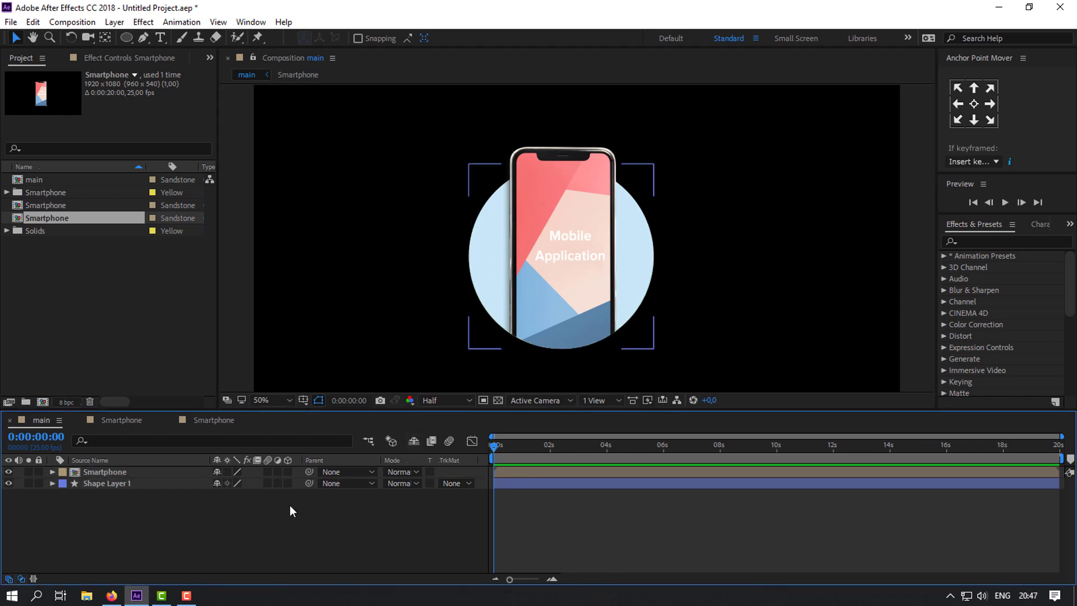
# Pre-compose the masked Smartphone layer as Smartphone_new, leaving all attributes in main
pyautogui.press('h')
pyautogui.moveTo(471, 275); pyautogui.dragTo(479, 277)
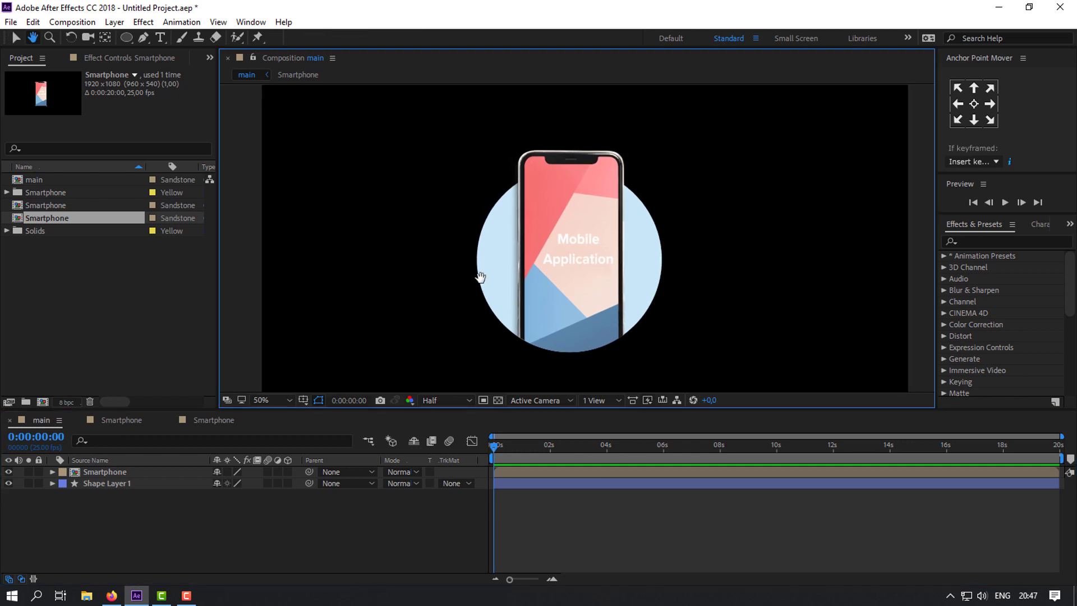
pyautogui.press('v')
pyautogui.click(119, 513)
pyautogui.click(113, 471)
pyautogui.rightClick(112, 470)
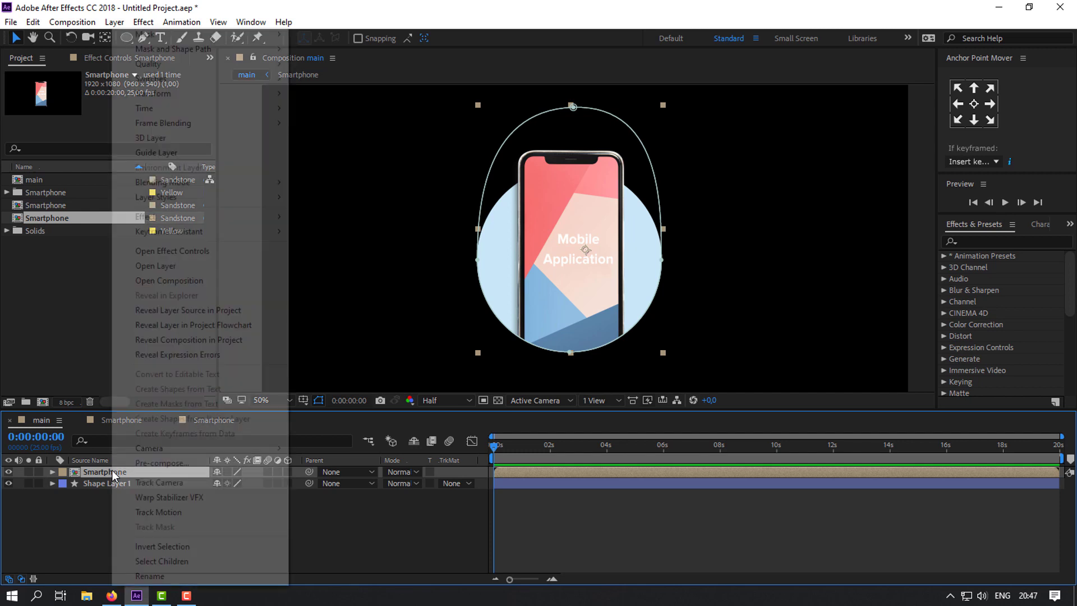
pyautogui.click(158, 463)
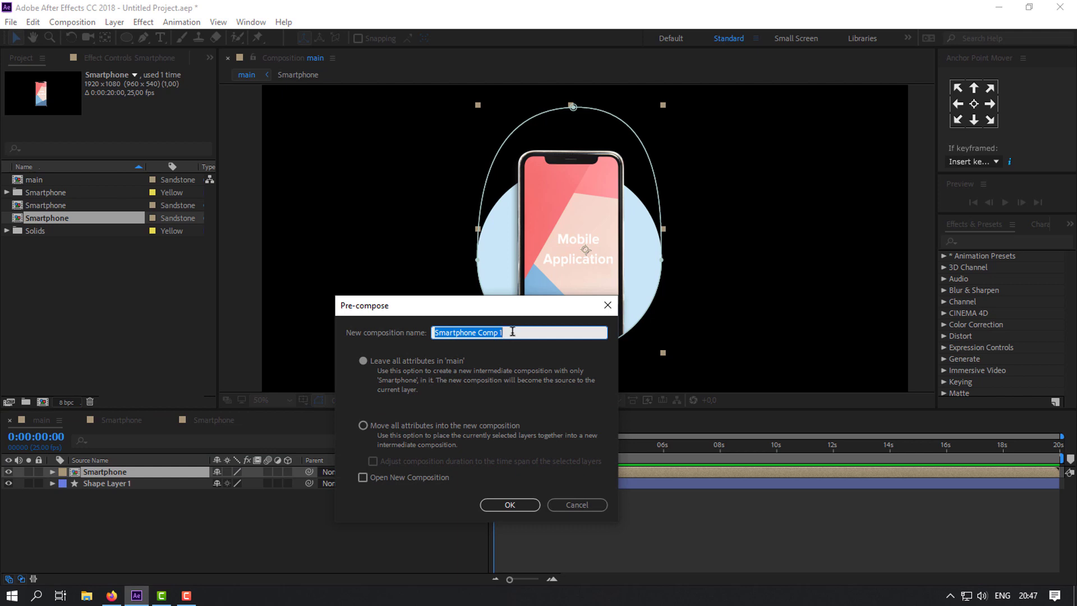
pyautogui.write('Sma')
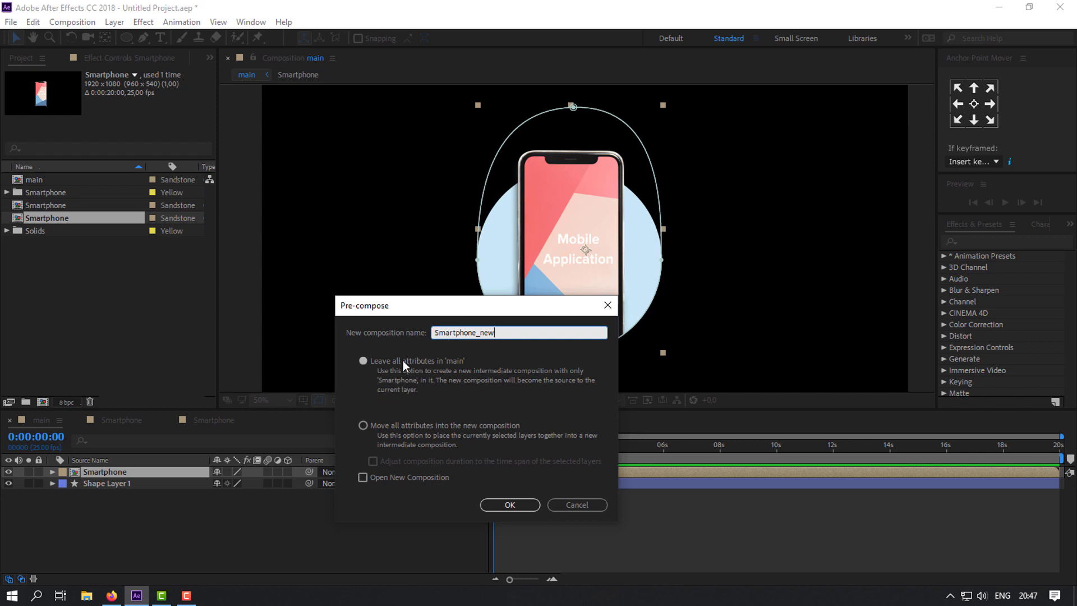
pyautogui.click(511, 499)
pyautogui.click(127, 507)
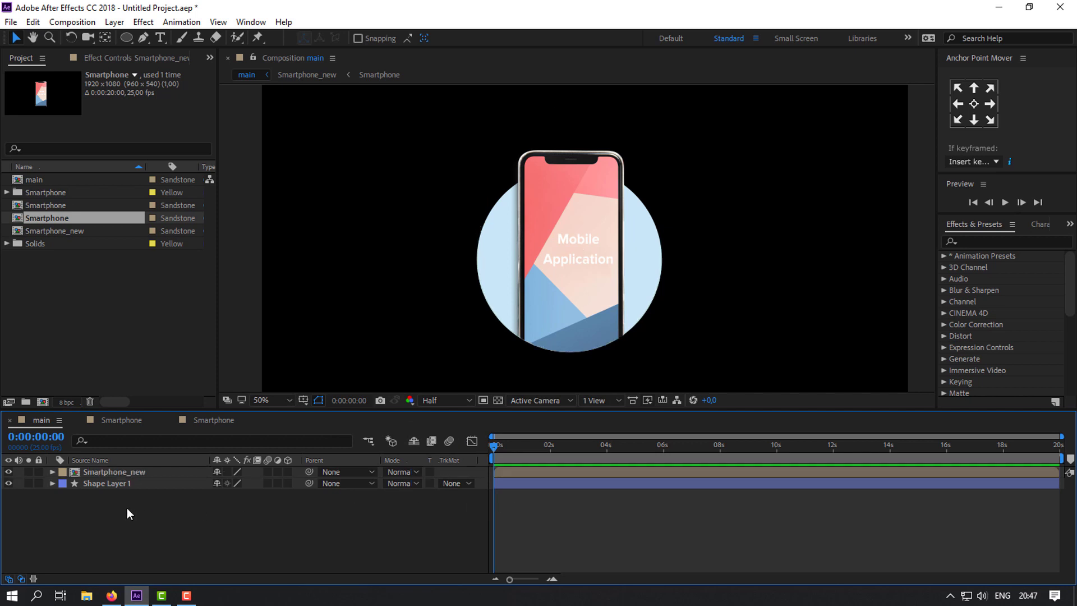
# Expand the Smartphone_new layer to inspect its mask in the main composition, and collapse it again
pyautogui.click(113, 473)
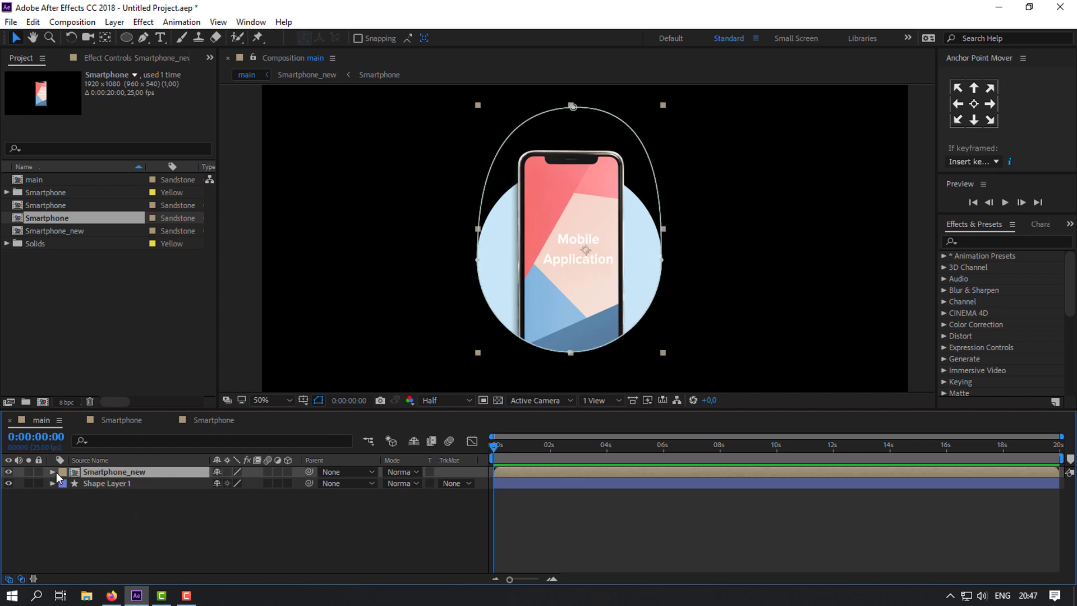
pyautogui.click(53, 472)
pyautogui.click(65, 483)
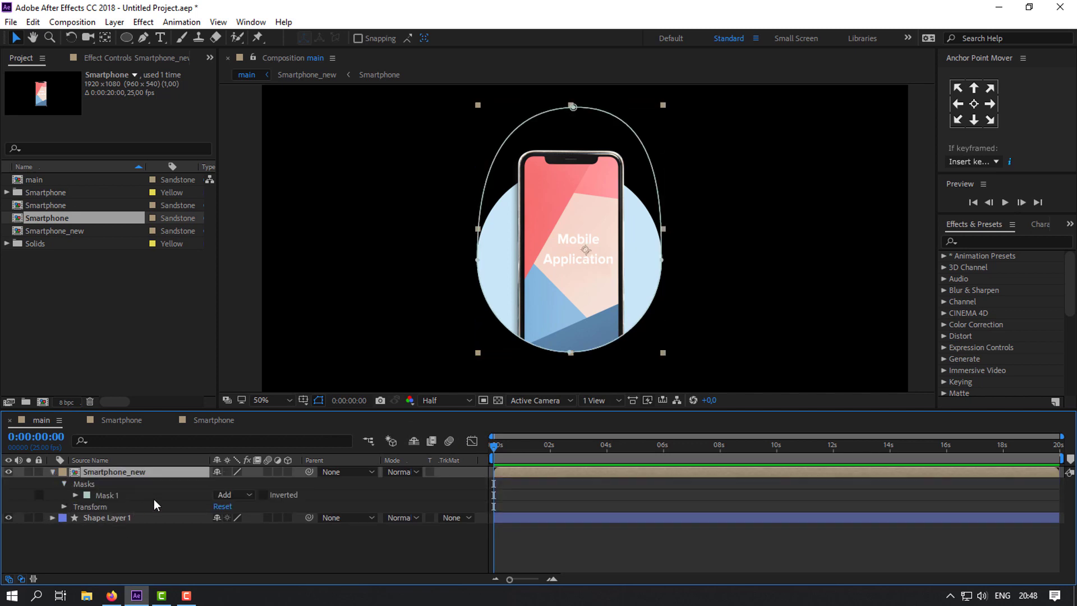
pyautogui.click(135, 549)
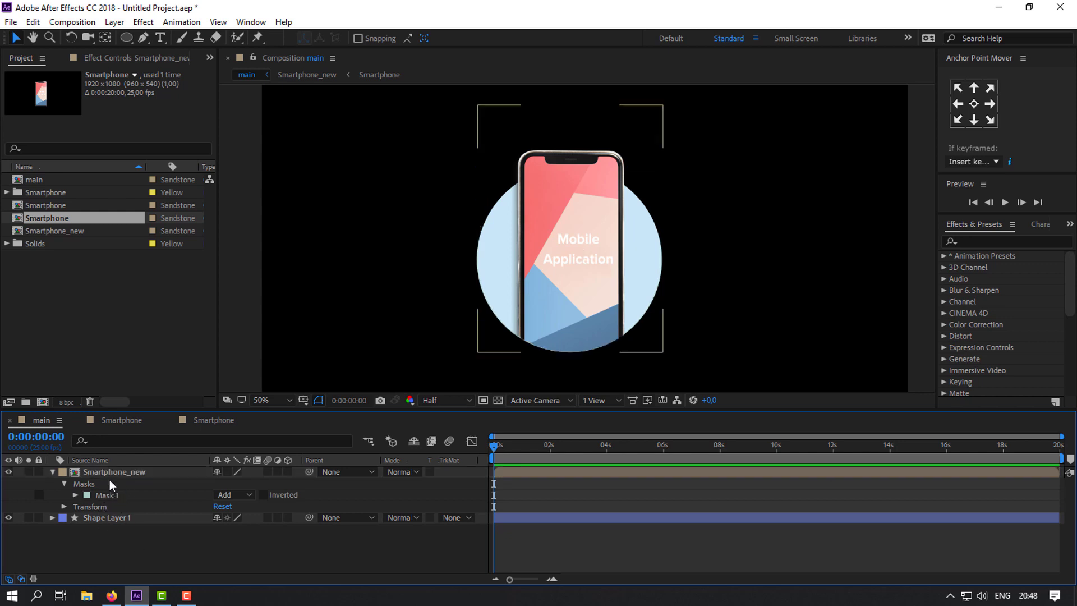
pyautogui.click(52, 473)
pyautogui.click(123, 471)
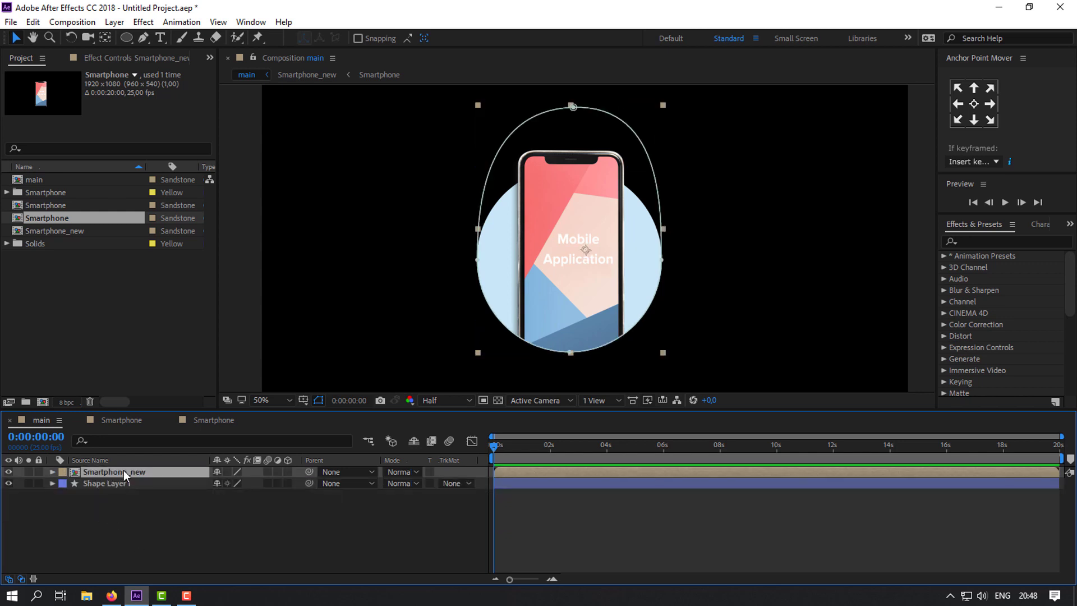
# Close the two open Smartphone composition timelines and open the Smartphone_new composition
pyautogui.click(77, 420)
pyautogui.click(76, 419)
pyautogui.doubleClick(120, 472)
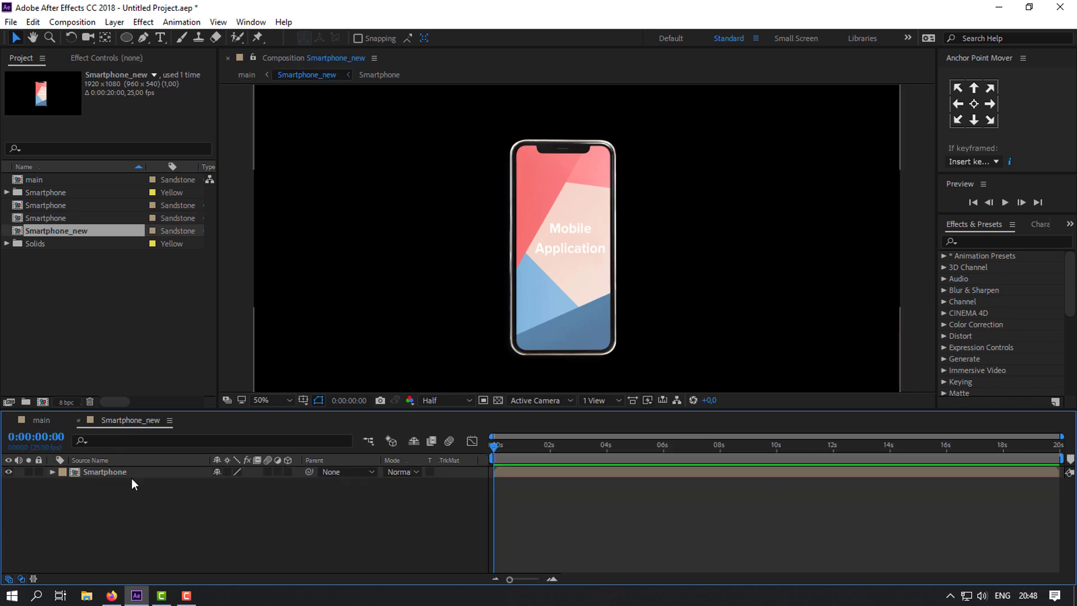
# Move the Smartphone layer inside Smartphone_new down to position 960, 822 and check the result in main
pyautogui.click(113, 470)
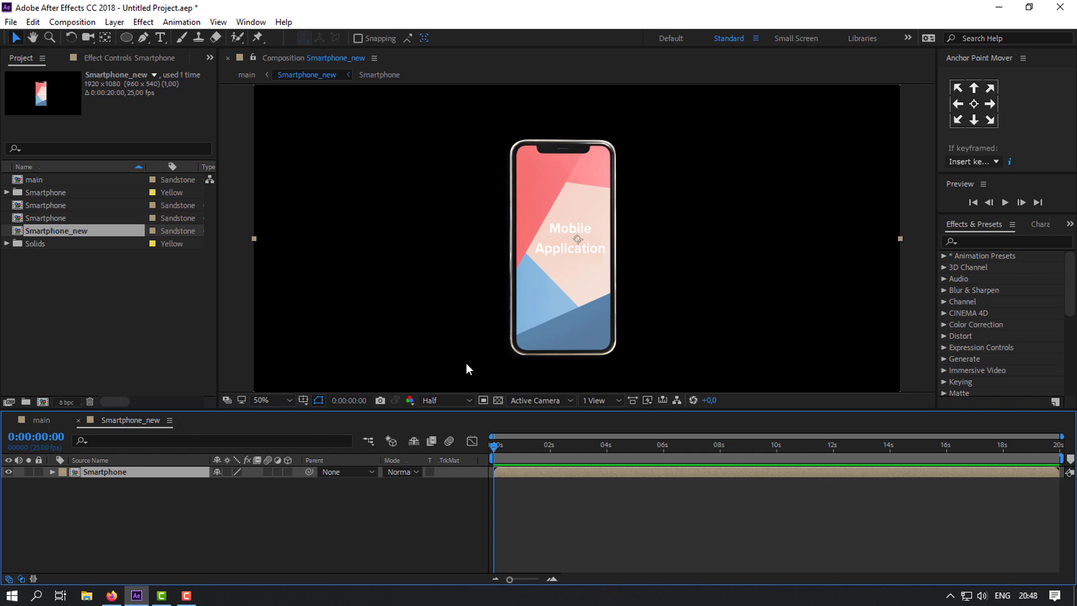
pyautogui.press('p')
pyautogui.click(245, 484)
pyautogui.moveTo(246, 484); pyautogui.dragTo(415, 483)
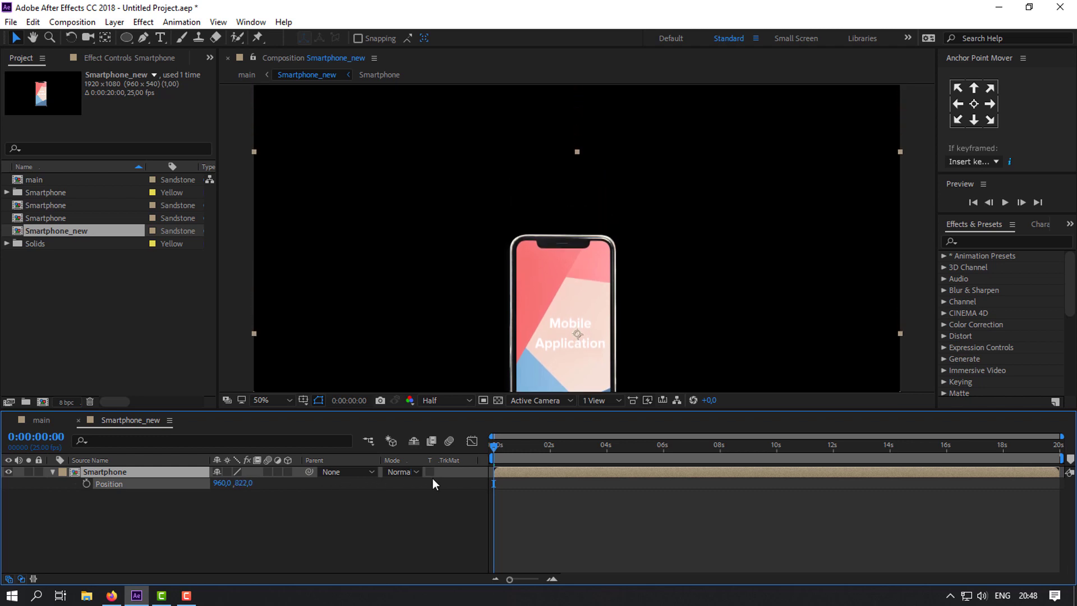
pyautogui.click(42, 421)
pyautogui.click(365, 334)
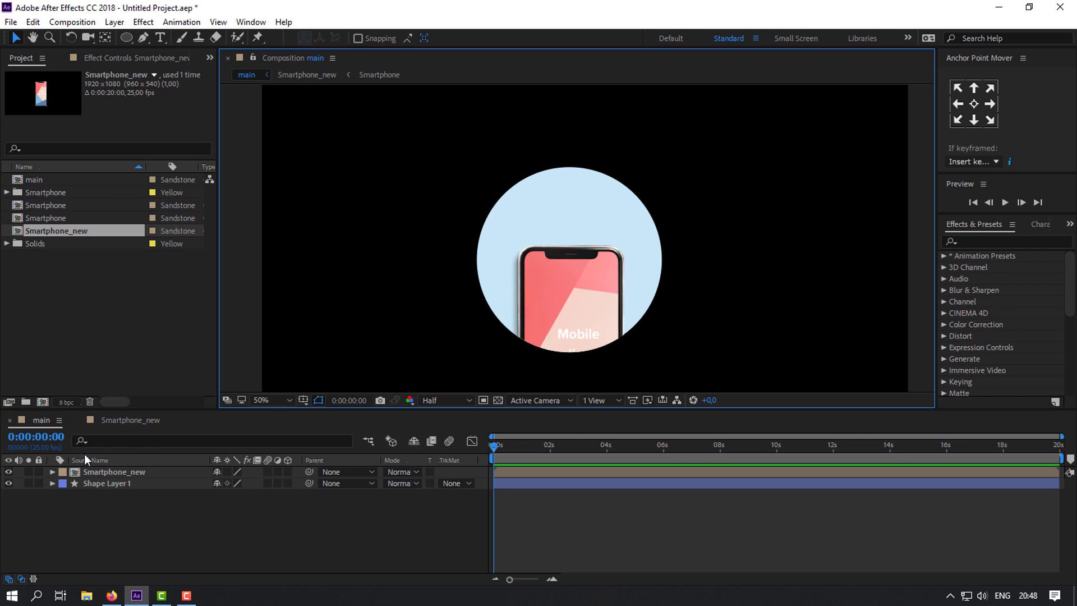
# Raise the Smartphone layer inside Smartphone_new until the phone's top slightly exceeds the circle, and return to main
pyautogui.click(115, 420)
pyautogui.moveTo(247, 486); pyautogui.dragTo(62, 494)
pyautogui.click(48, 419)
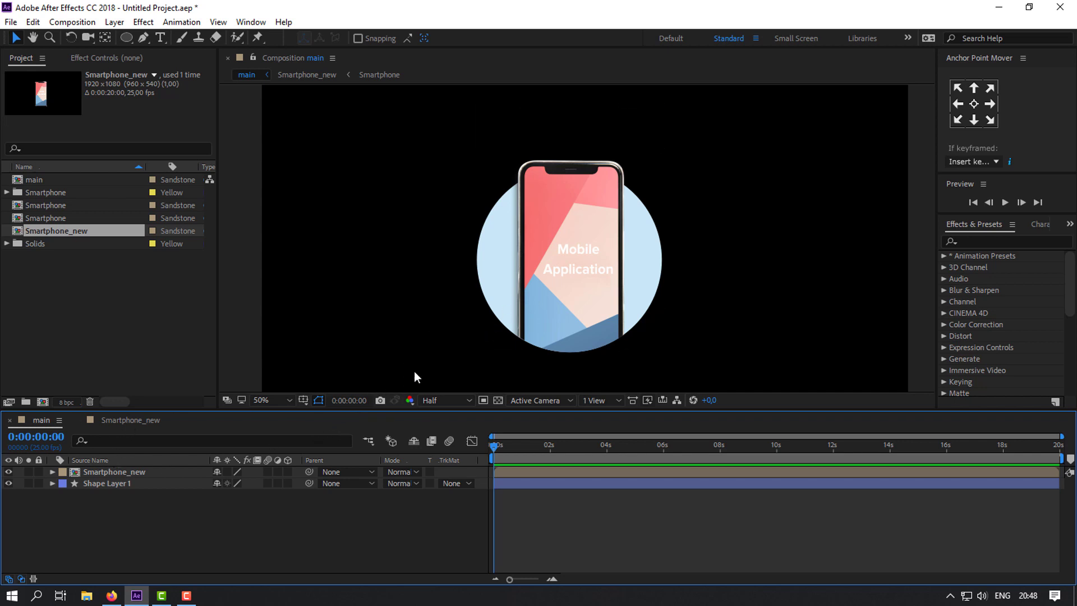
pyautogui.moveTo(439, 312); pyautogui.dragTo(431, 305)
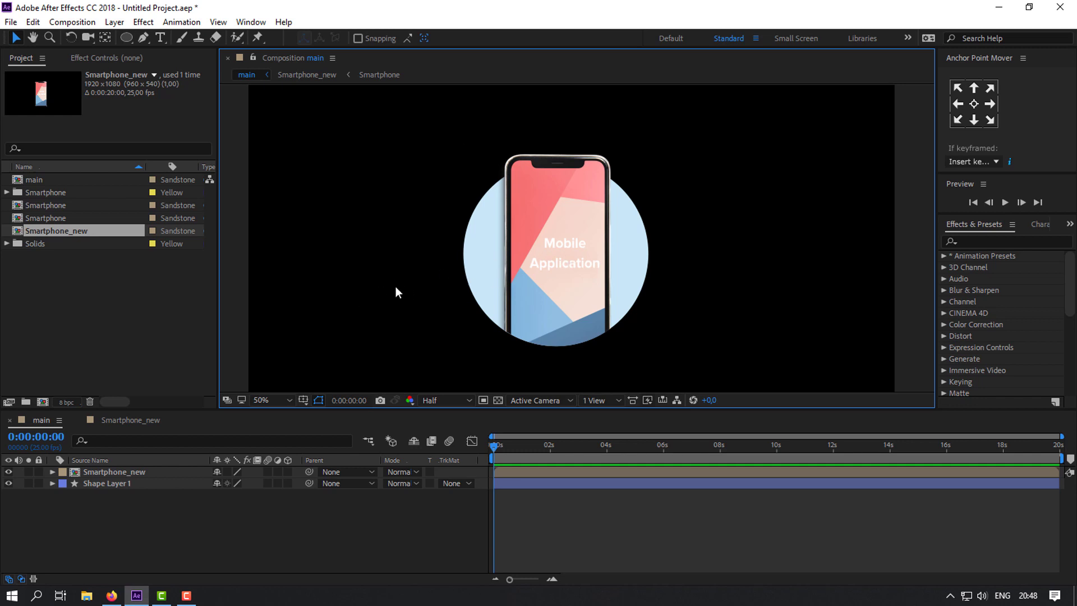
# Find the Gradient Ramp effect and apply it to Shape Layer 1
pyautogui.click(119, 485)
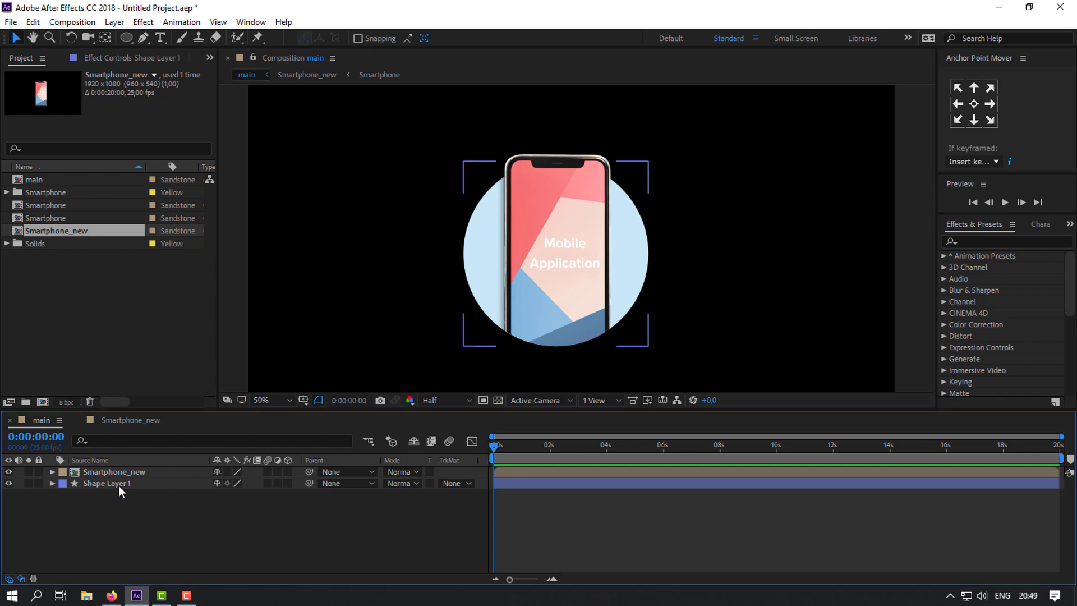
pyautogui.click(987, 241)
pyautogui.write('gradi')
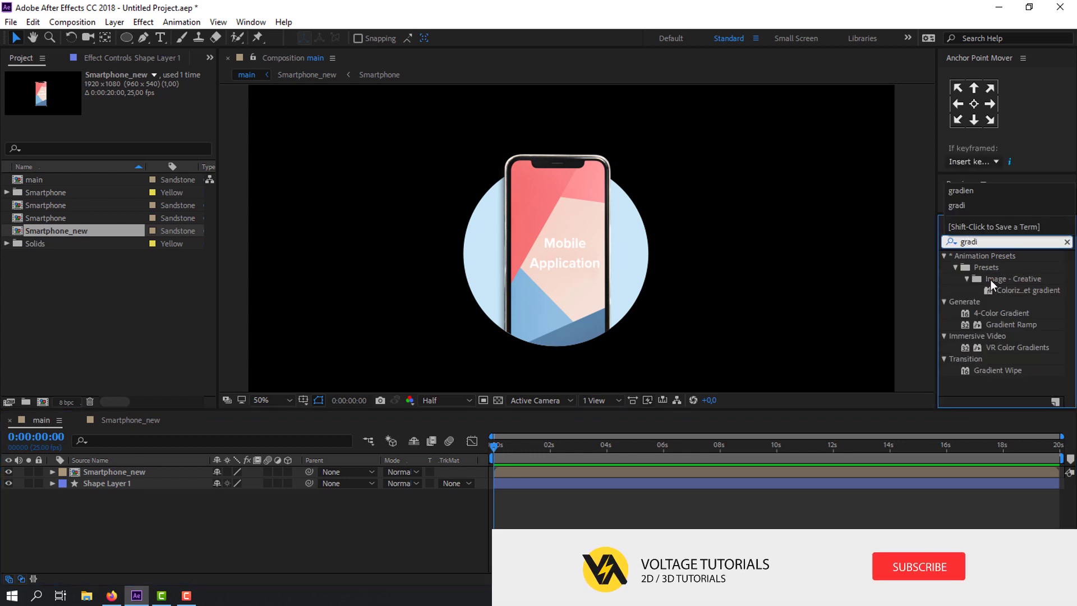
pyautogui.moveTo(1012, 324); pyautogui.dragTo(113, 483)
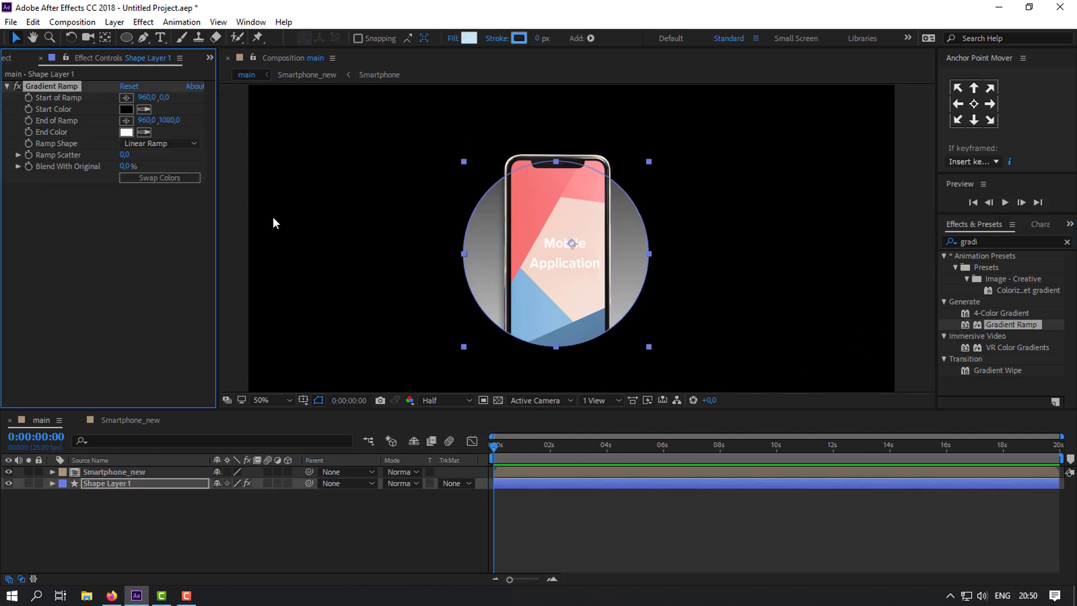
# Place the Gradient Ramp's start on the circle's right edge at 1190, 574 and its end on the left edge at 644, 570
pyautogui.click(122, 99)
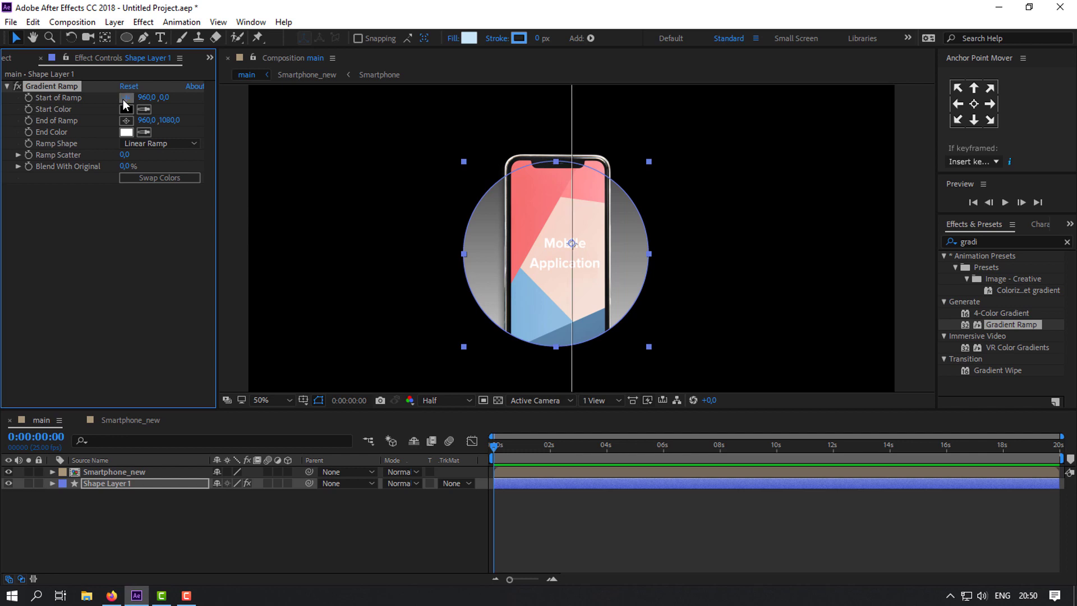
pyautogui.click(648, 254)
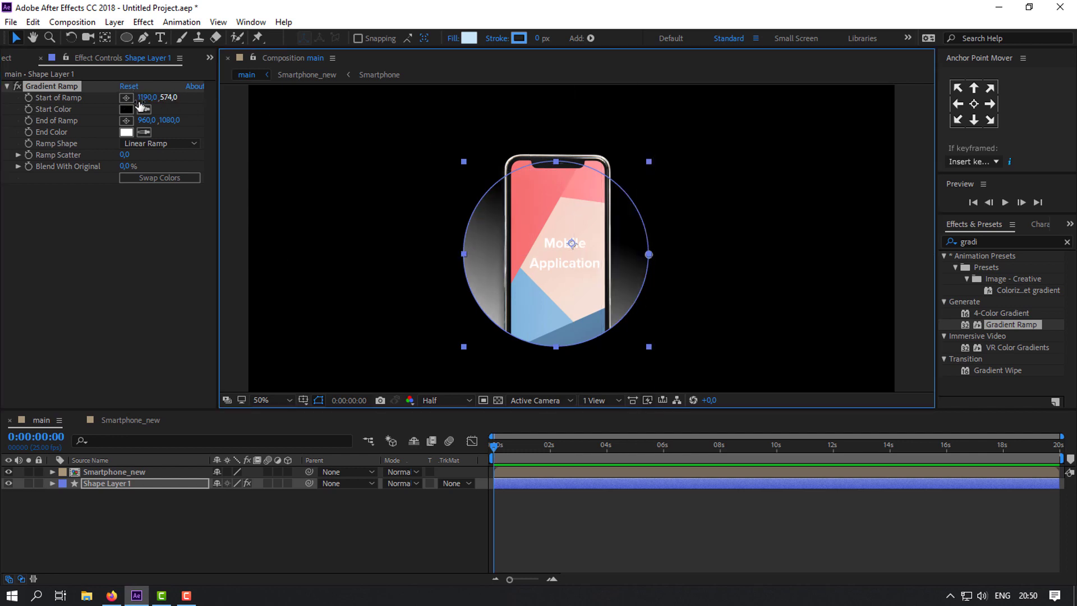
pyautogui.click(126, 120)
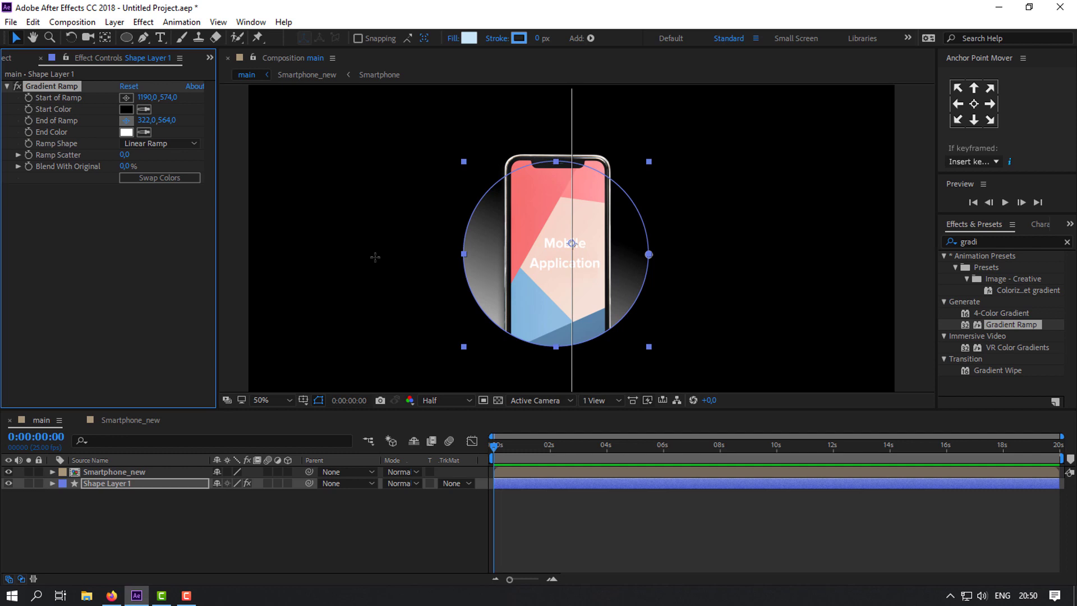
pyautogui.click(465, 254)
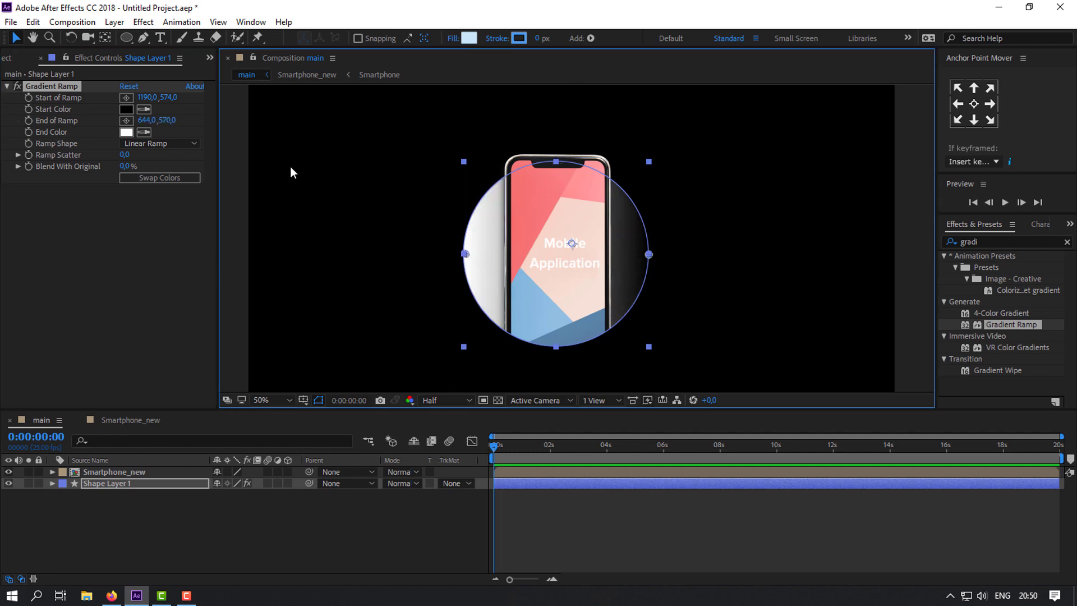
# Set the Gradient Ramp's start color to a dark navy blue
pyautogui.click(127, 109)
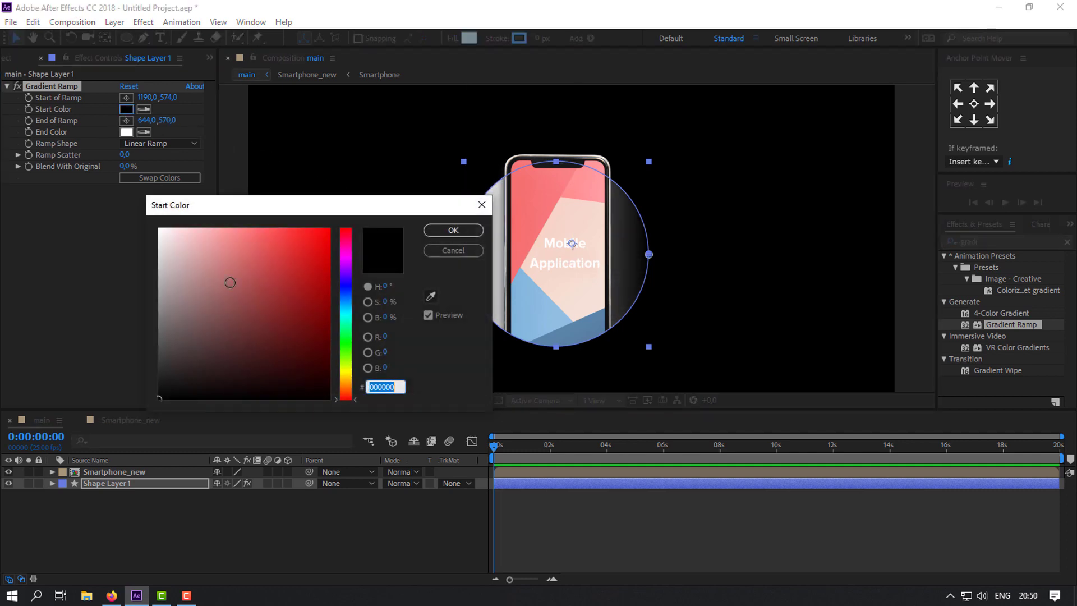
pyautogui.moveTo(339, 325)
pyautogui.mouseDown()
pyautogui.moveTo(343, 286)
pyautogui.moveTo(299, 319)
pyautogui.mouseUp()
pyautogui.click(444, 230)
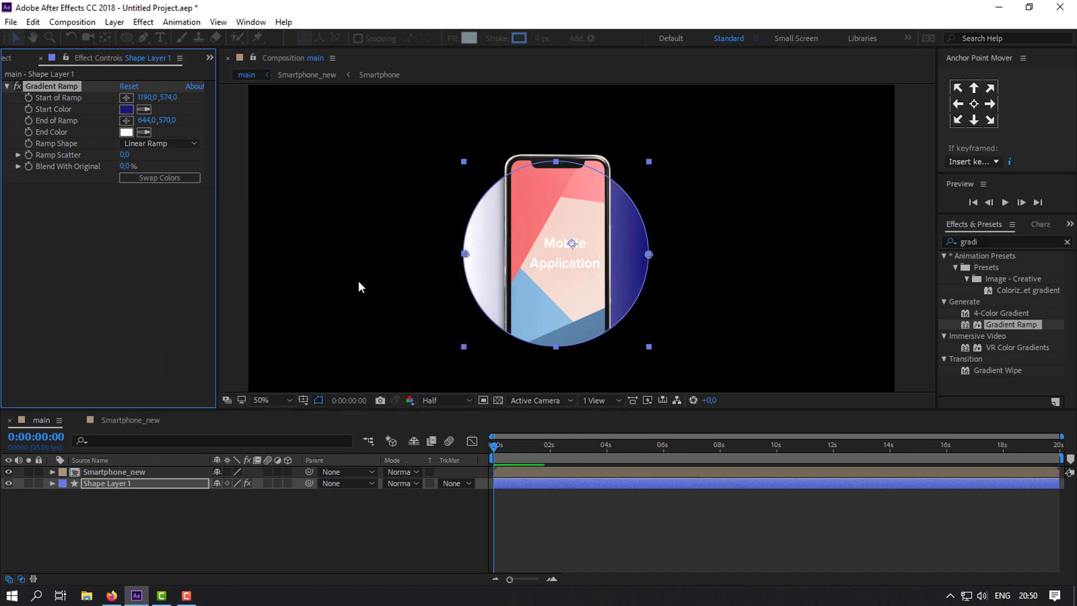
# Set the Gradient Ramp's end color to the bright turquoise 3FD9DF
pyautogui.click(126, 132)
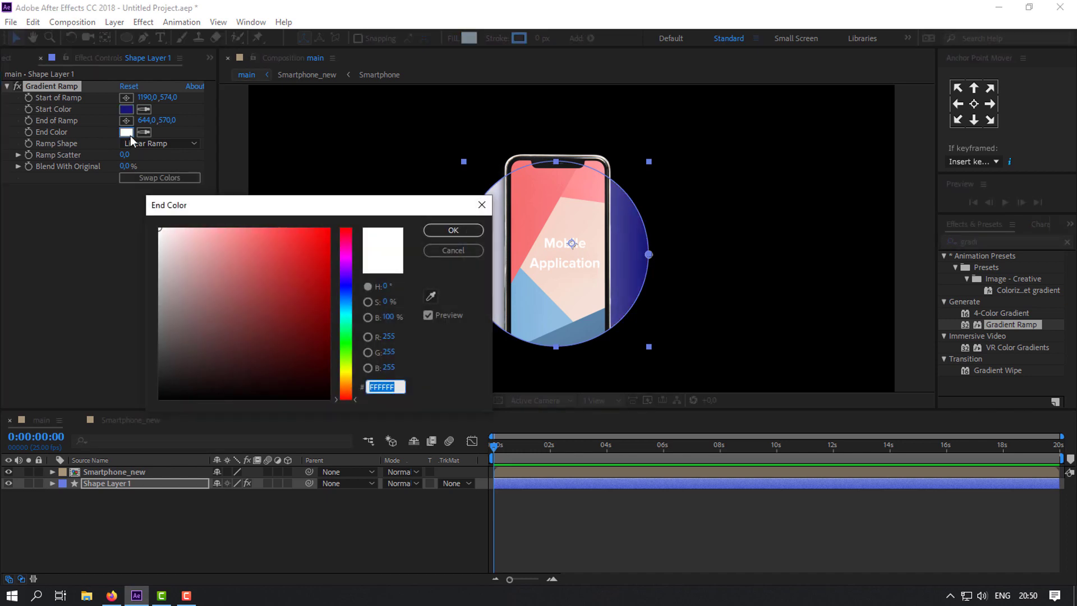
pyautogui.click(344, 313)
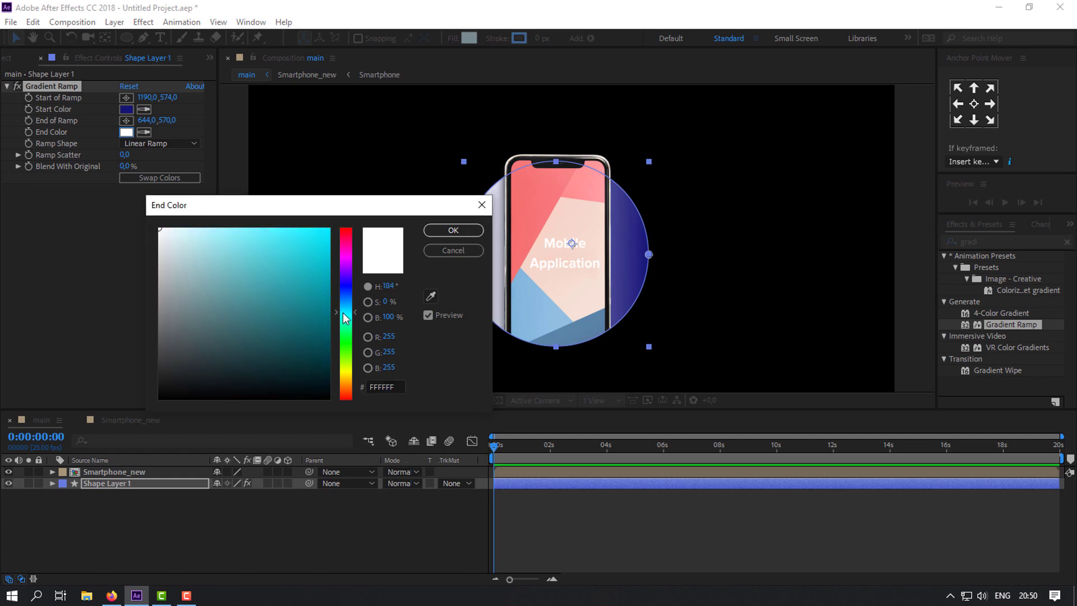
pyautogui.click(279, 270)
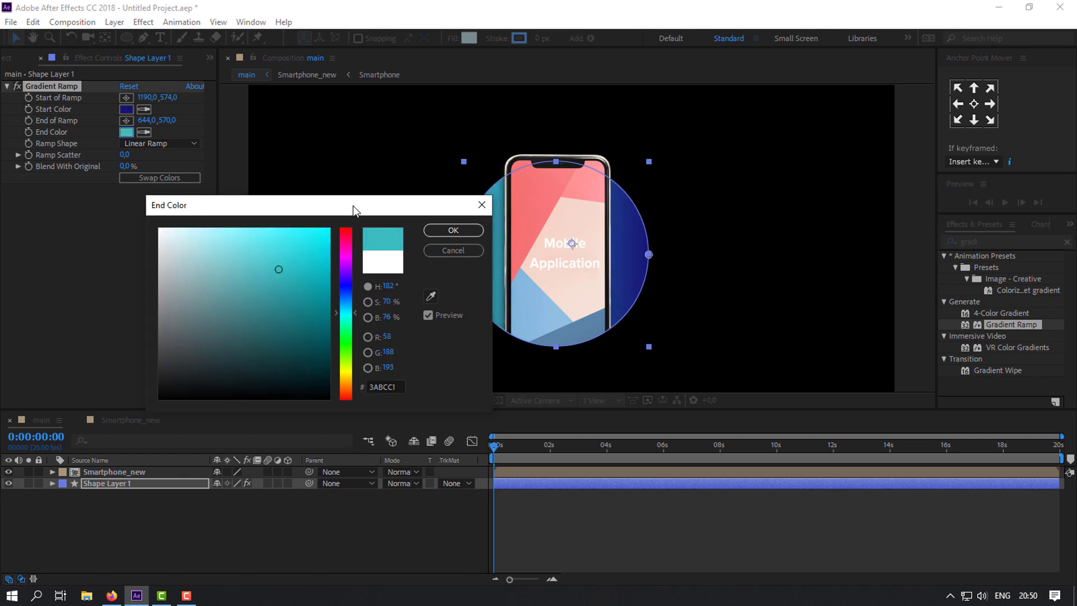
pyautogui.moveTo(352, 206); pyautogui.dragTo(263, 231)
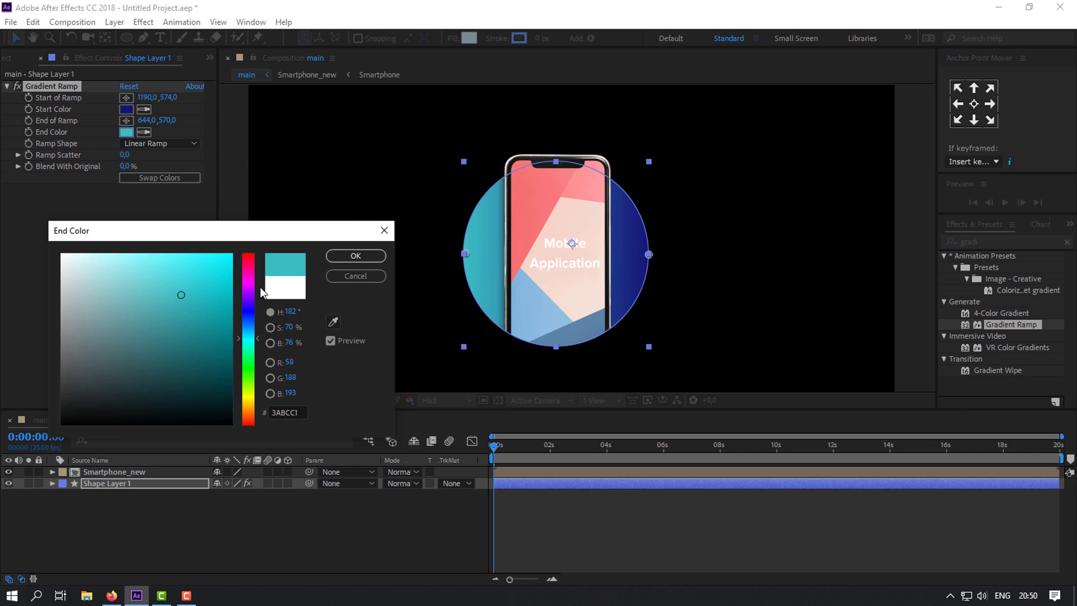
pyautogui.moveTo(178, 296); pyautogui.dragTo(184, 274)
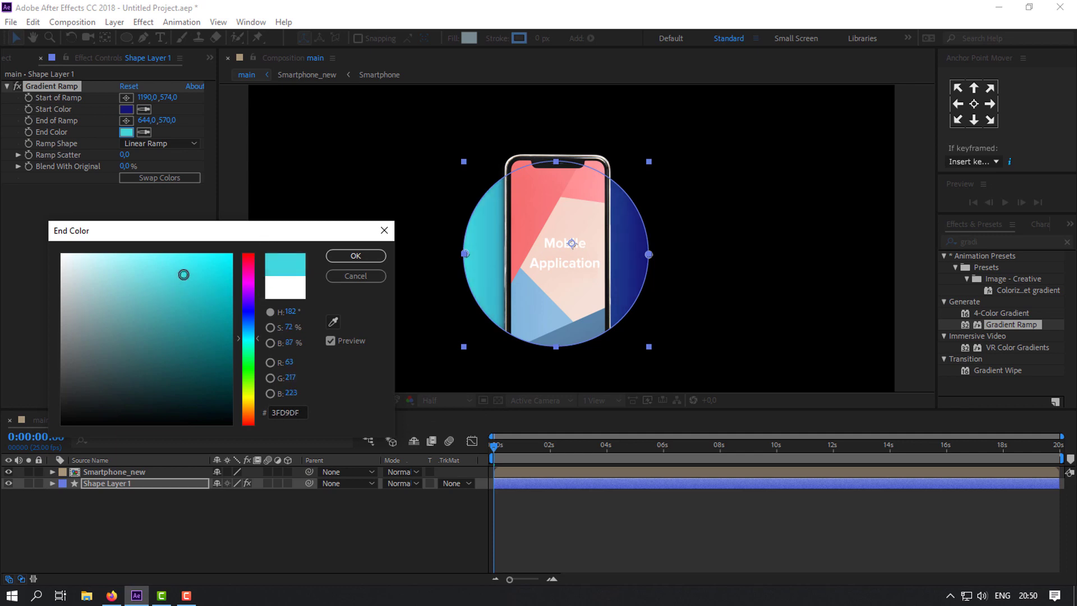
pyautogui.click(356, 256)
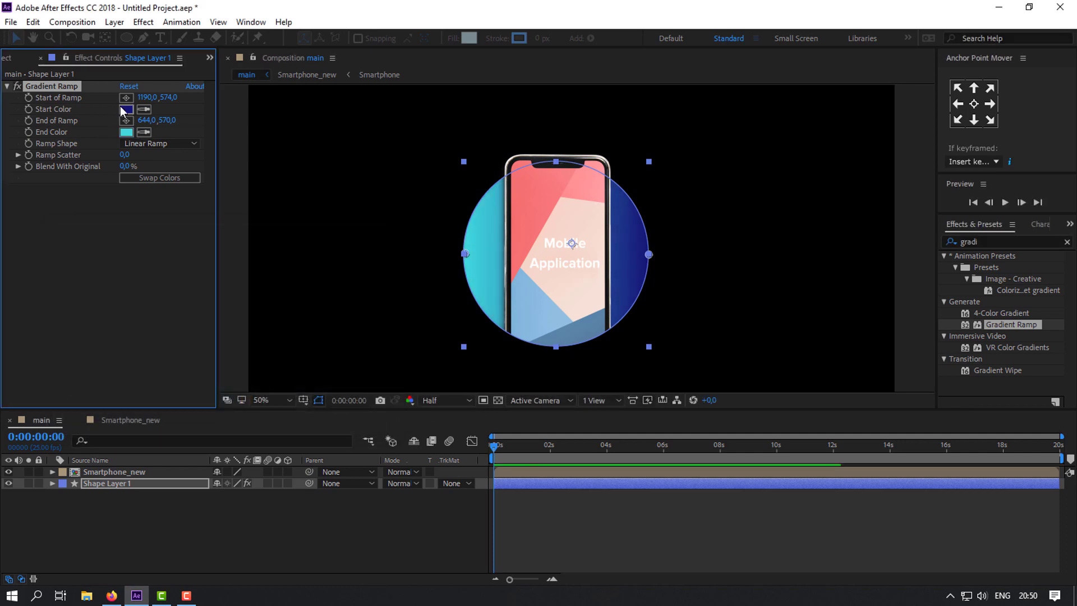
# Lighten the Gradient Ramp's start color to the blue 2828A4
pyautogui.click(123, 110)
pyautogui.click(192, 320)
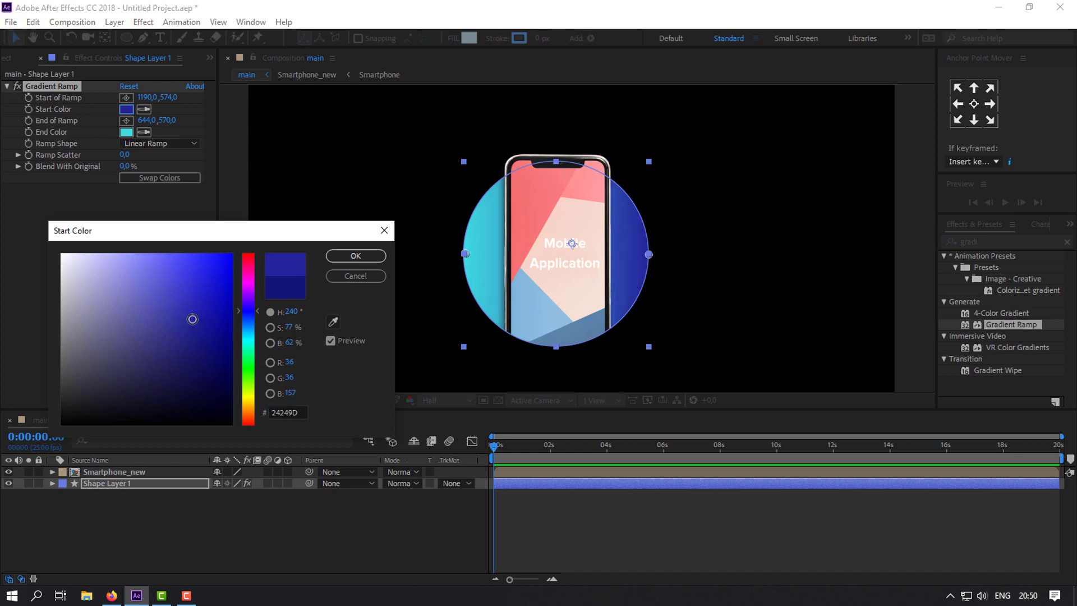
pyautogui.moveTo(193, 319); pyautogui.dragTo(190, 314)
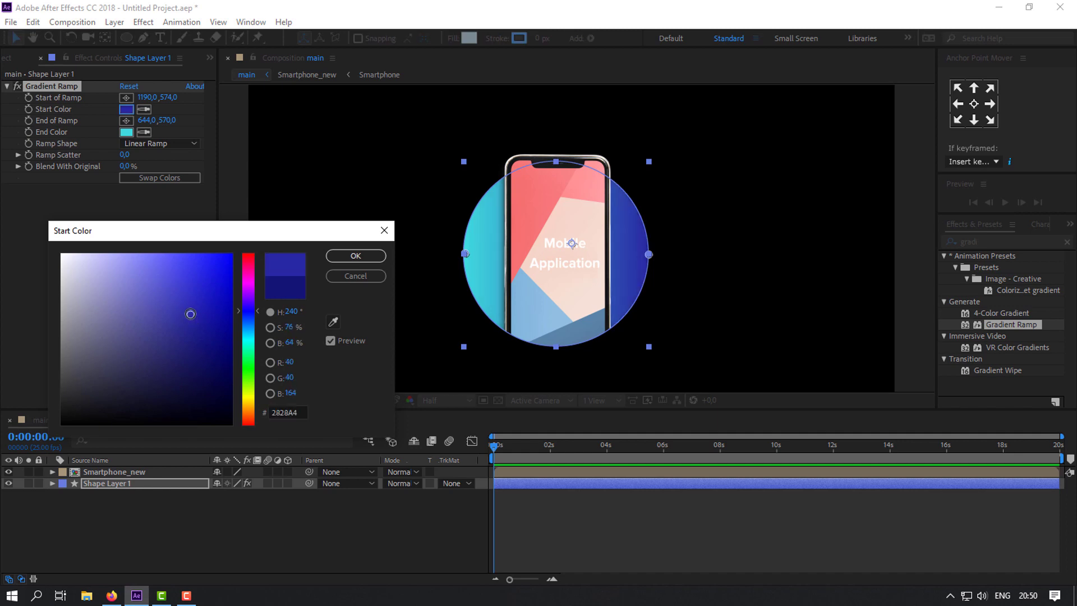
pyautogui.click(356, 256)
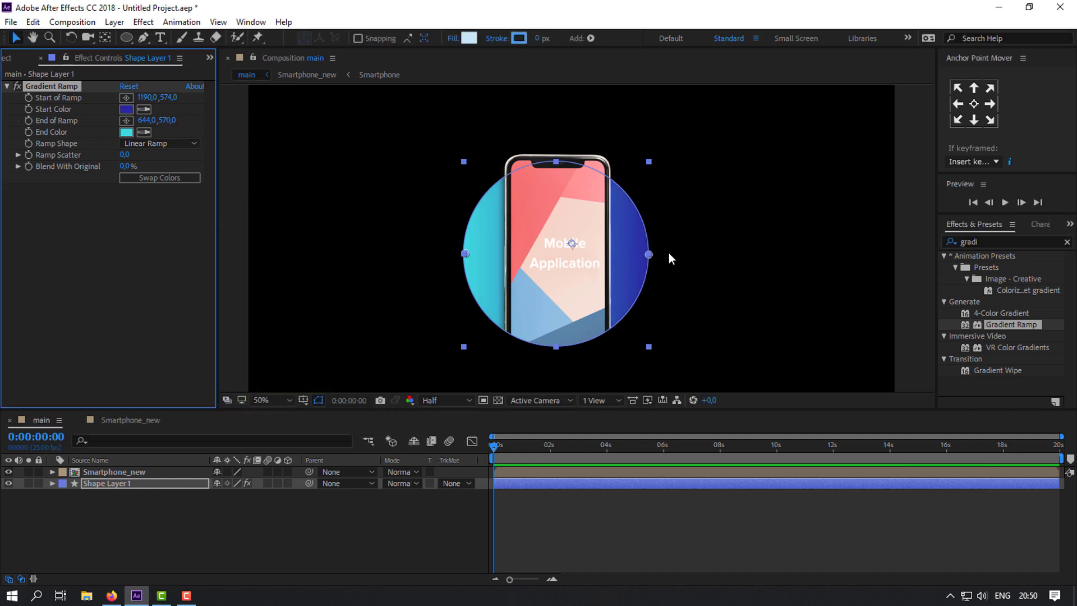
# Spread the gradient beyond the circle by moving the ramp's start to 1412, 588 and its end to 500, 568
pyautogui.moveTo(652, 254); pyautogui.dragTo(748, 258)
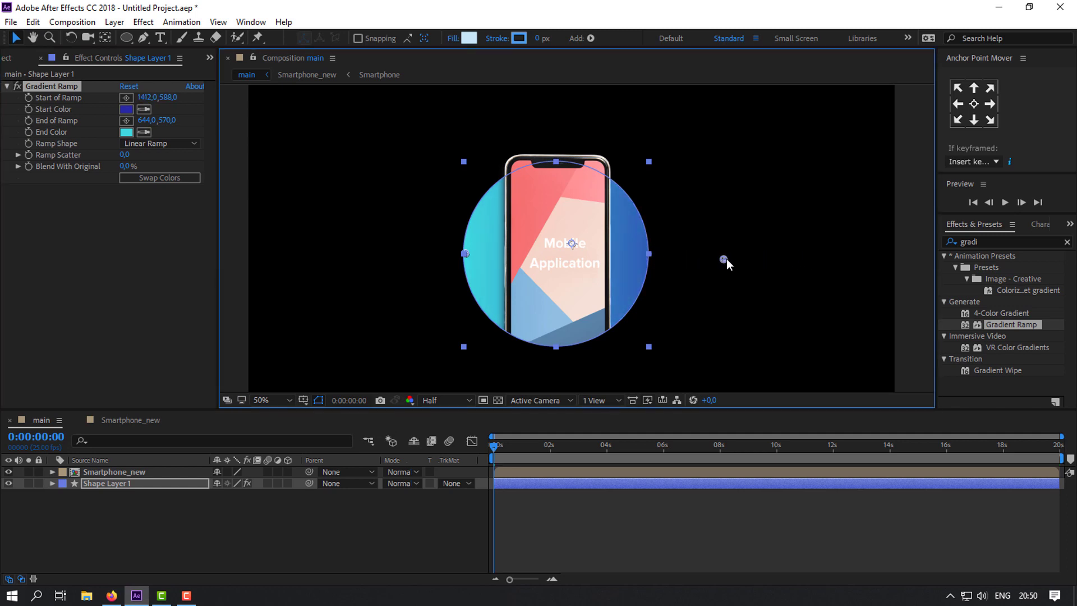
pyautogui.moveTo(470, 254); pyautogui.dragTo(460, 251)
pyautogui.hotkey('ctrl', 'z')
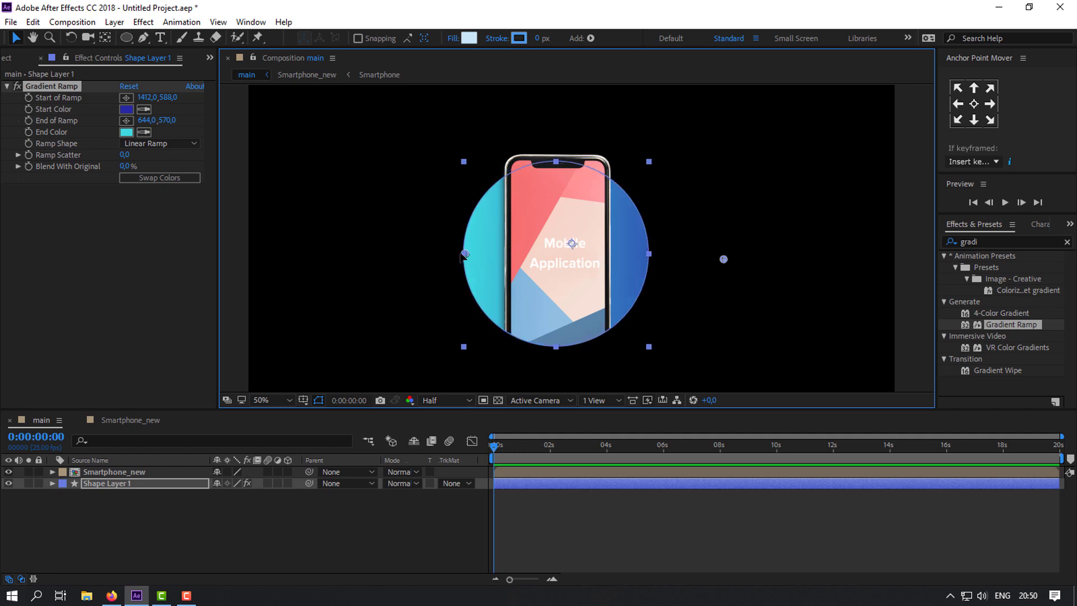
pyautogui.moveTo(458, 254); pyautogui.dragTo(403, 253)
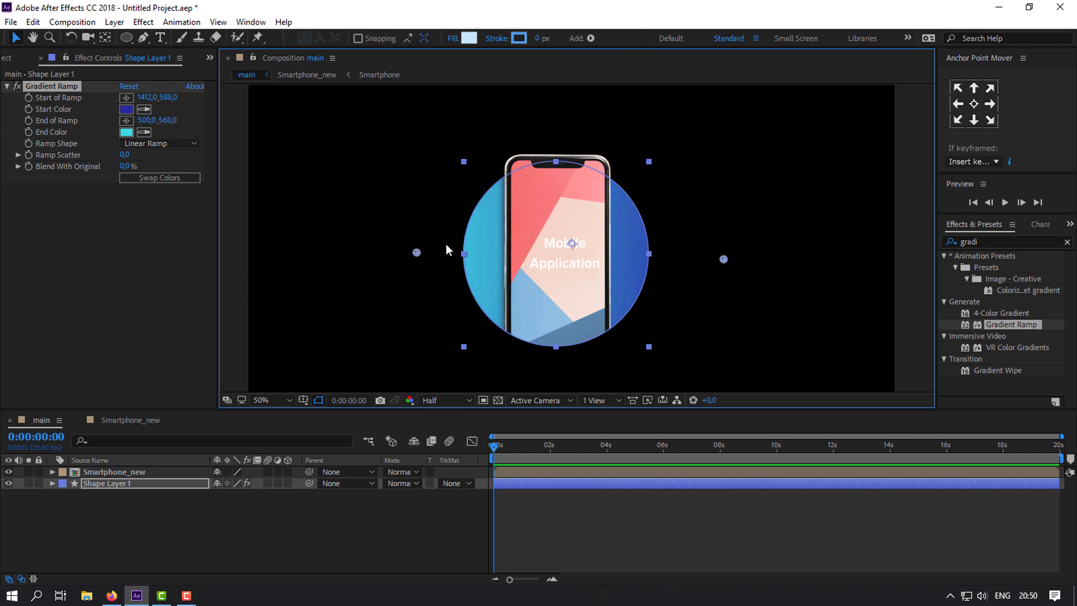
pyautogui.click(272, 546)
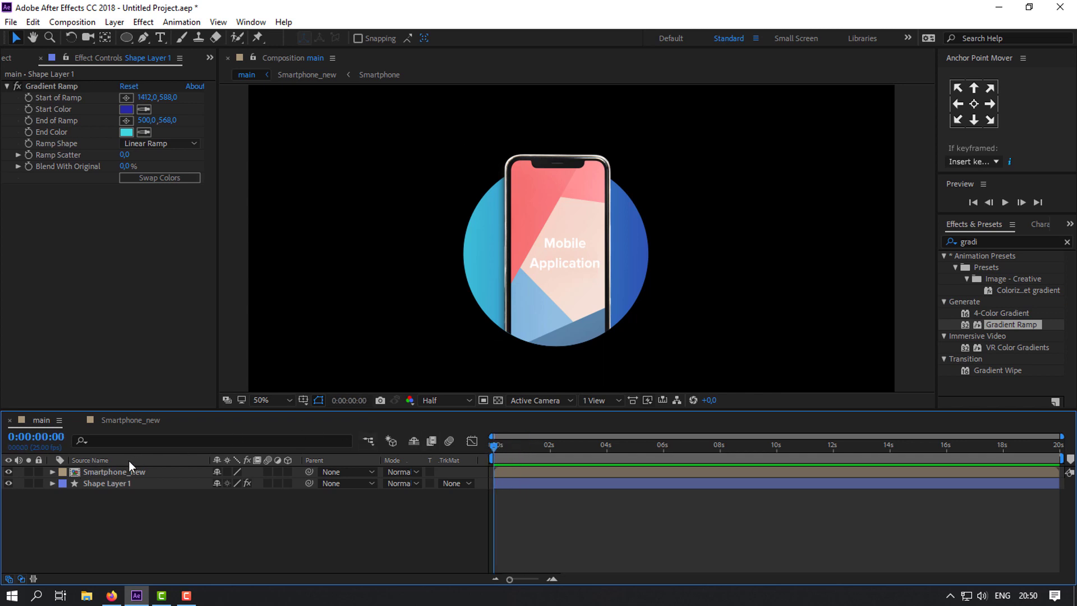
# Inside the Smartphone_new pre-comp, lower the Smartphone layer's Position to 960, 1142, checking in main that the phone is hidden below the circle
pyautogui.click(107, 473)
pyautogui.doubleClick(105, 472)
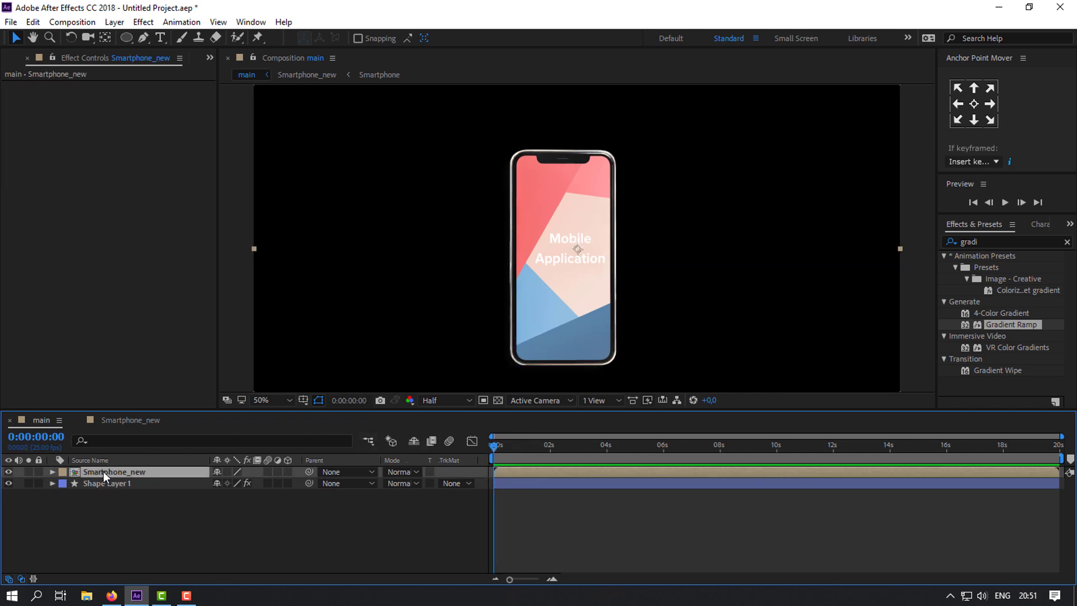
pyautogui.press('p')
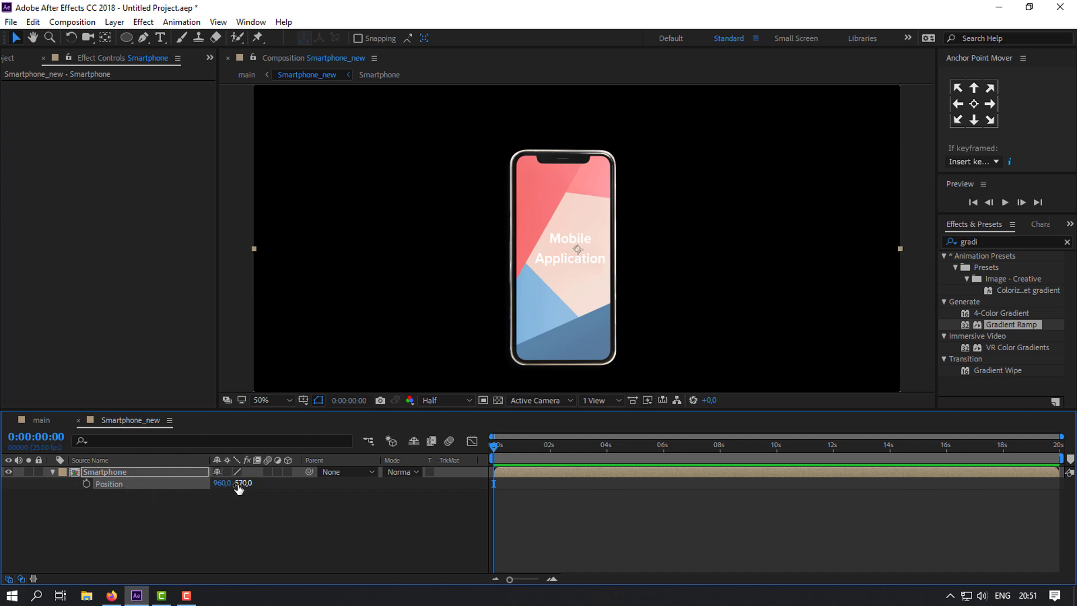
pyautogui.moveTo(241, 484); pyautogui.dragTo(591, 510)
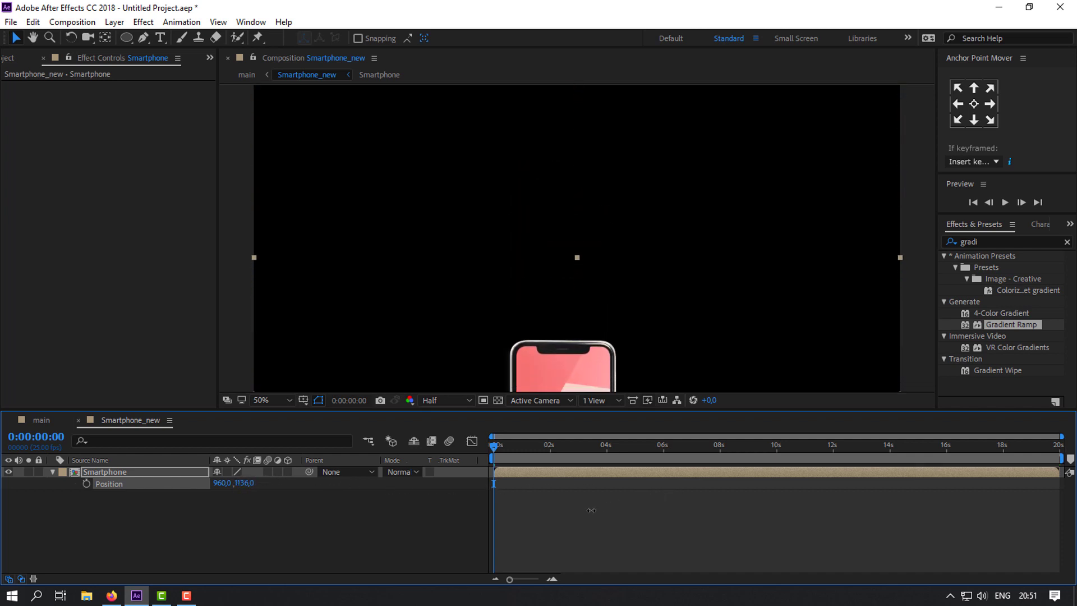
pyautogui.click(53, 422)
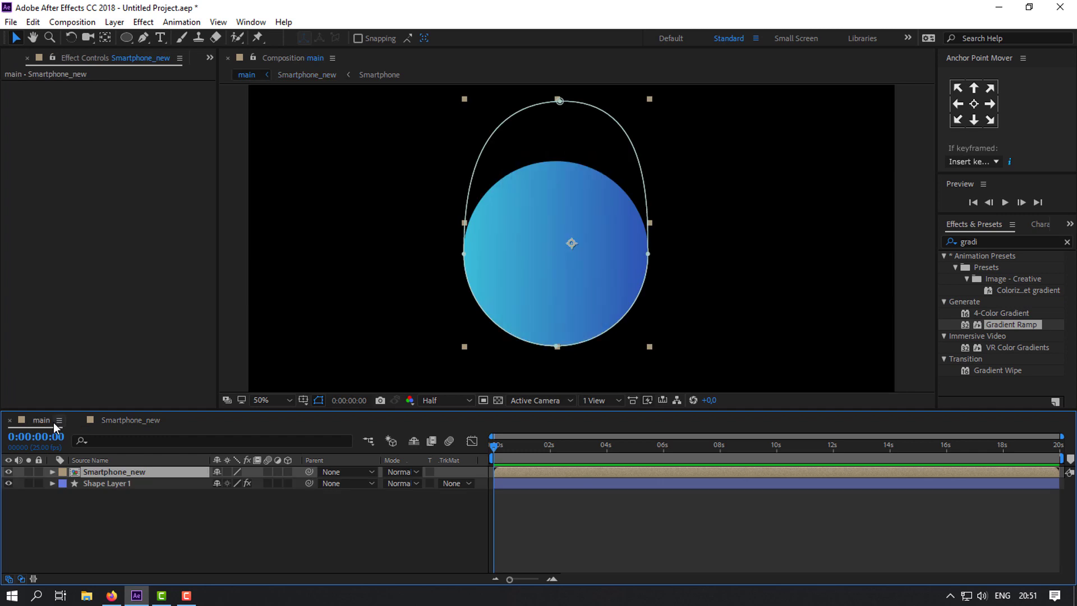
pyautogui.click(157, 421)
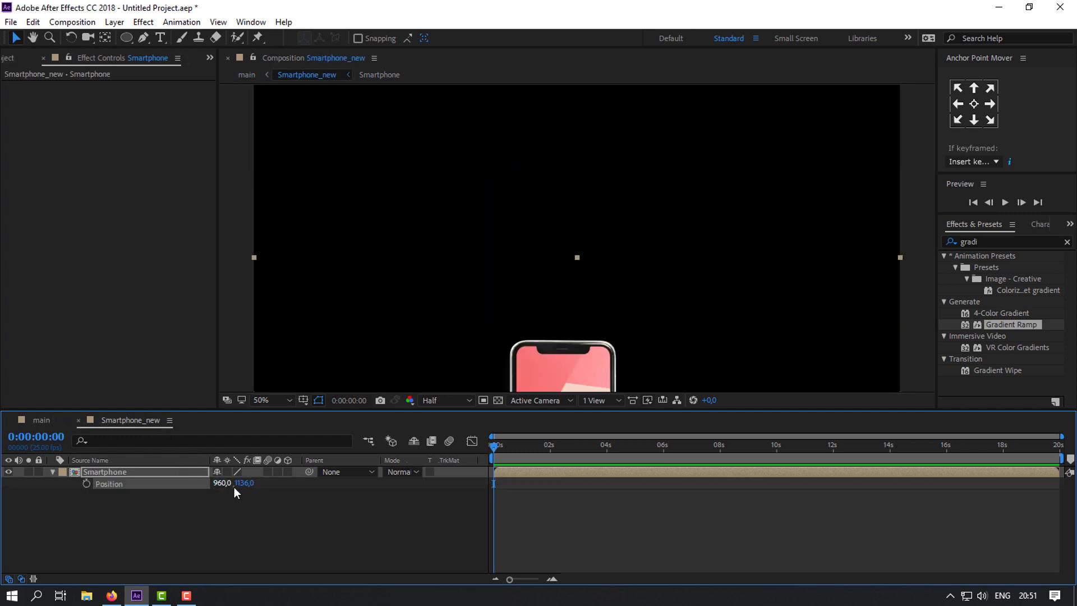
pyautogui.moveTo(234, 486); pyautogui.dragTo(213, 486)
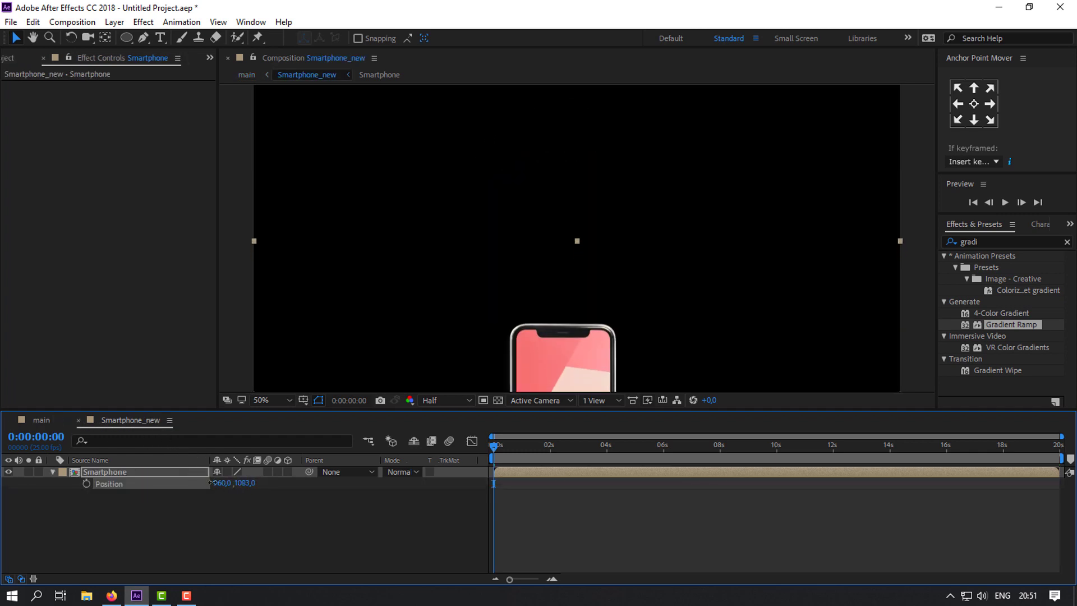
pyautogui.click(44, 420)
pyautogui.click(166, 422)
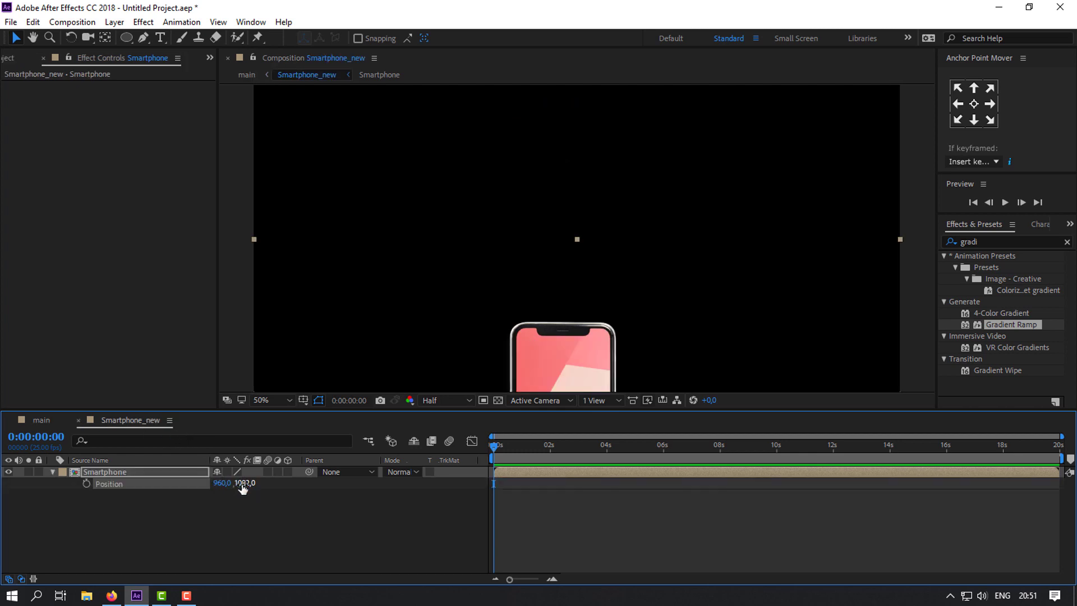
pyautogui.moveTo(243, 490); pyautogui.dragTo(278, 488)
pyautogui.click(49, 418)
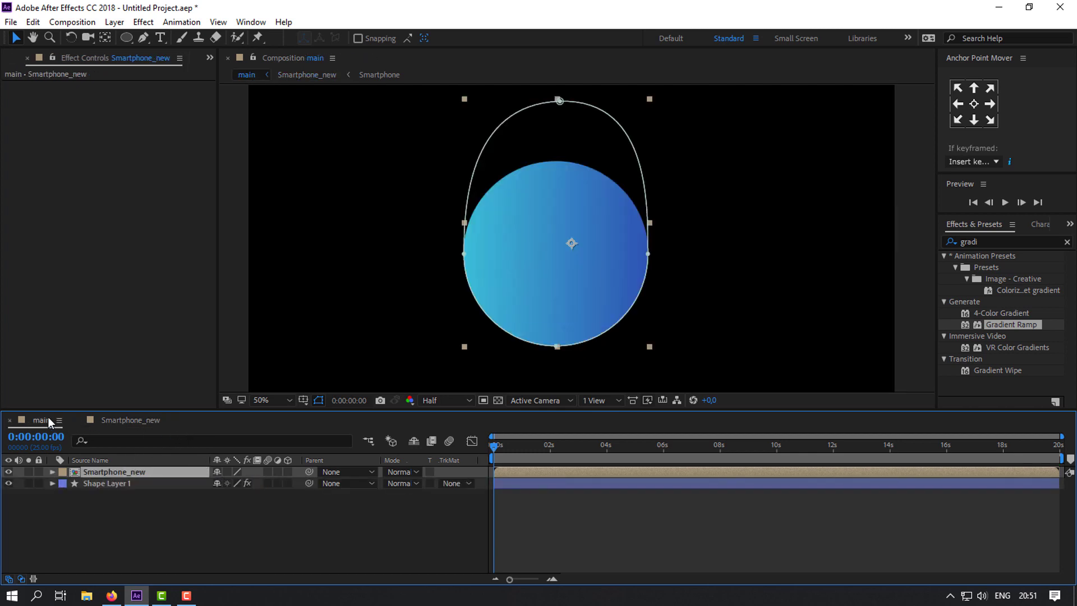
pyautogui.click(112, 422)
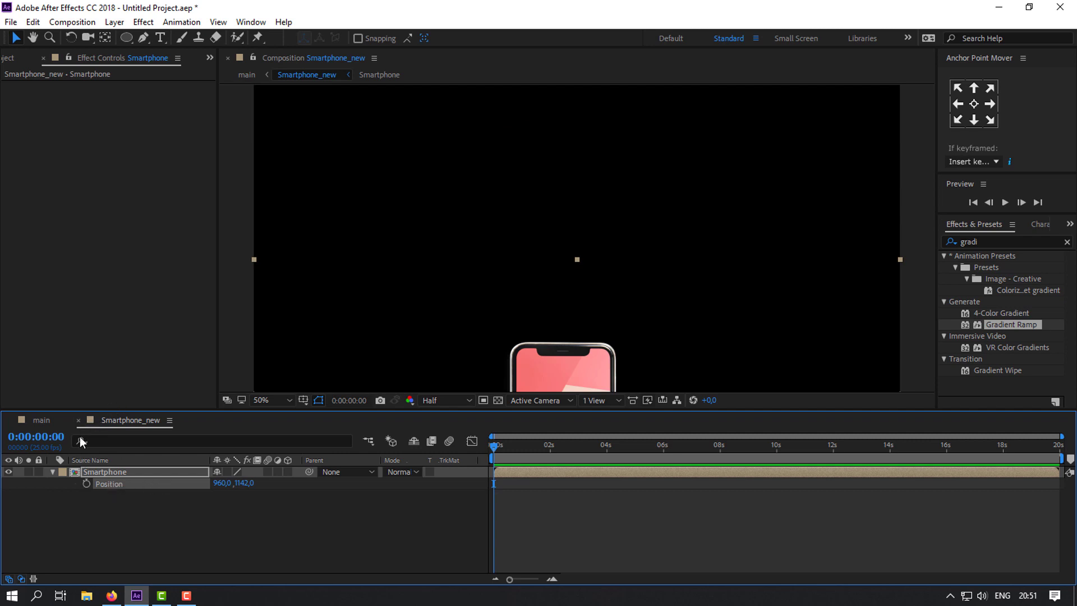
# Add a Position keyframe to the Smartphone layer and shift it to about half a second into the timeline
pyautogui.click(86, 483)
pyautogui.moveTo(526, 446)
pyautogui.mouseDown()
pyautogui.moveTo(518, 452)
pyautogui.moveTo(526, 457)
pyautogui.mouseUp()
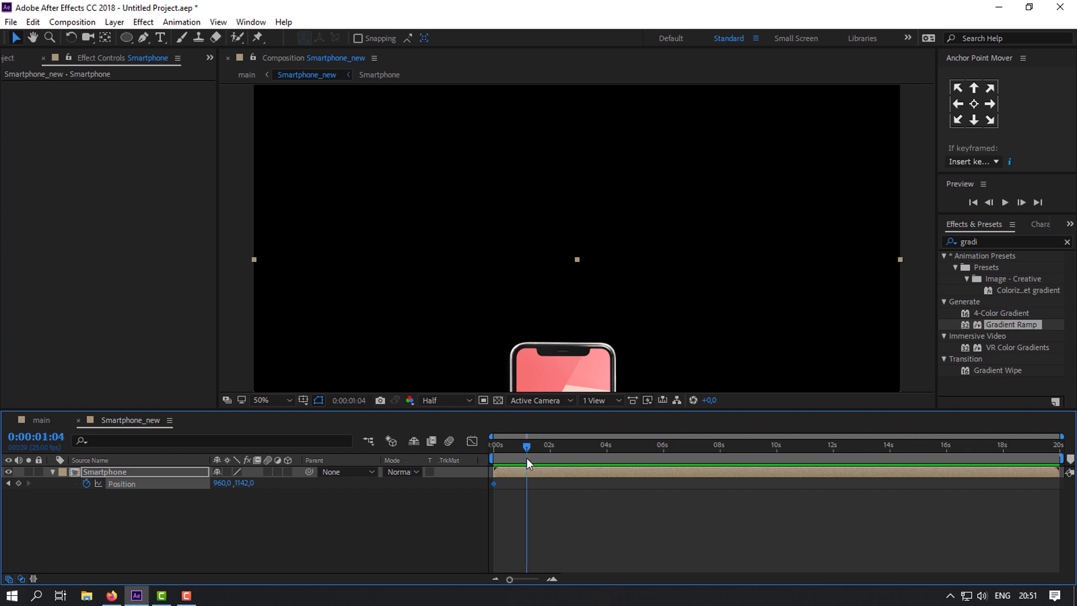
pyautogui.moveTo(494, 483); pyautogui.dragTo(505, 484)
# At 0:00:01:12, keyframe the Smartphone layer's Position higher so the phone's top rises above the circle in main, and return to the start
pyautogui.moveTo(530, 449); pyautogui.dragTo(534, 450)
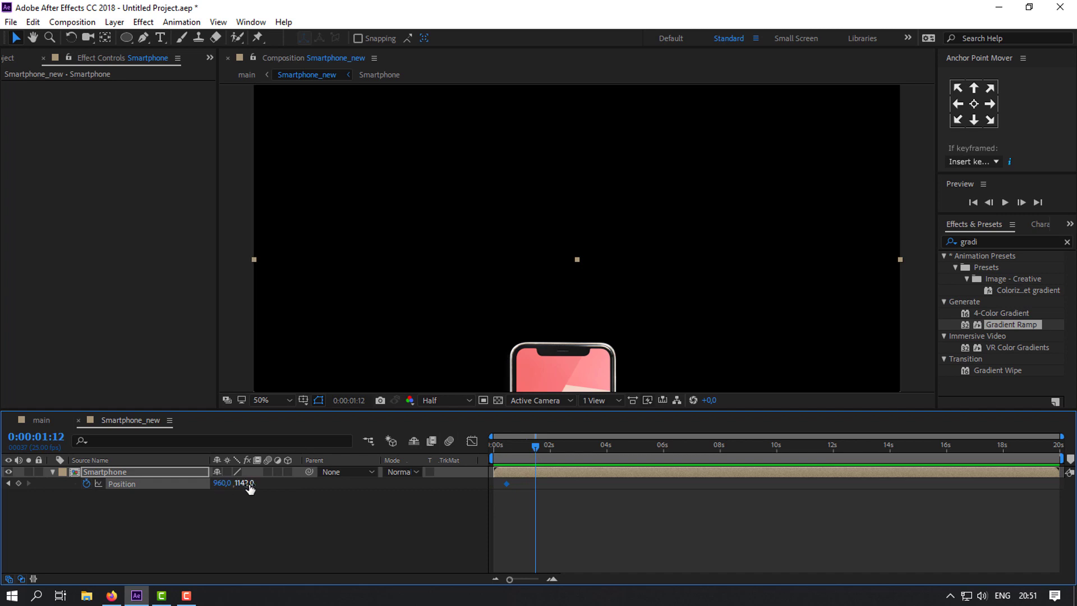
pyautogui.moveTo(245, 483); pyautogui.dragTo(7, 526)
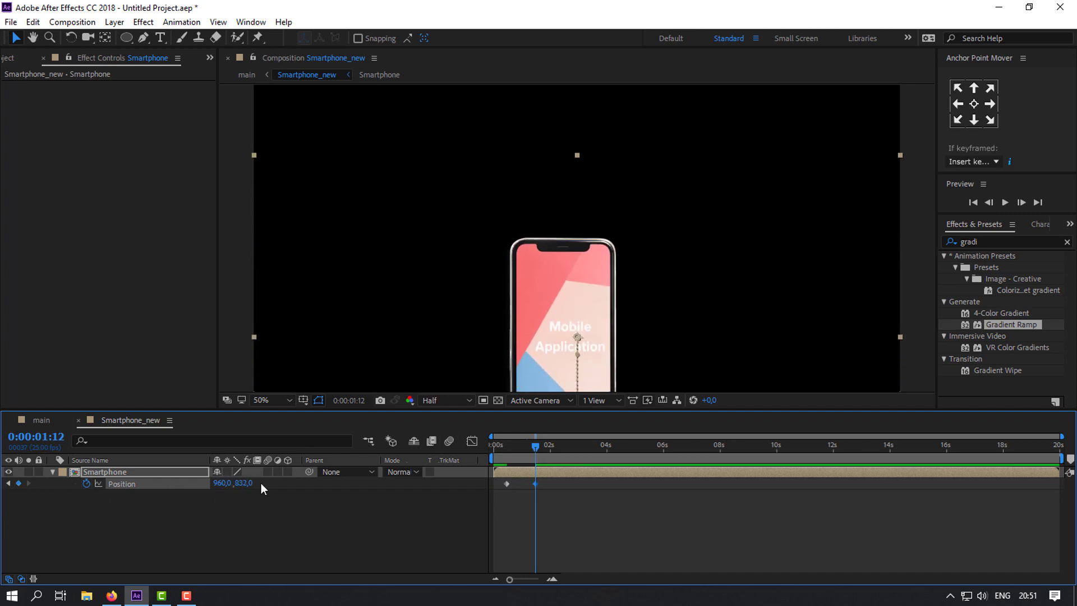
pyautogui.moveTo(241, 483); pyautogui.dragTo(118, 510)
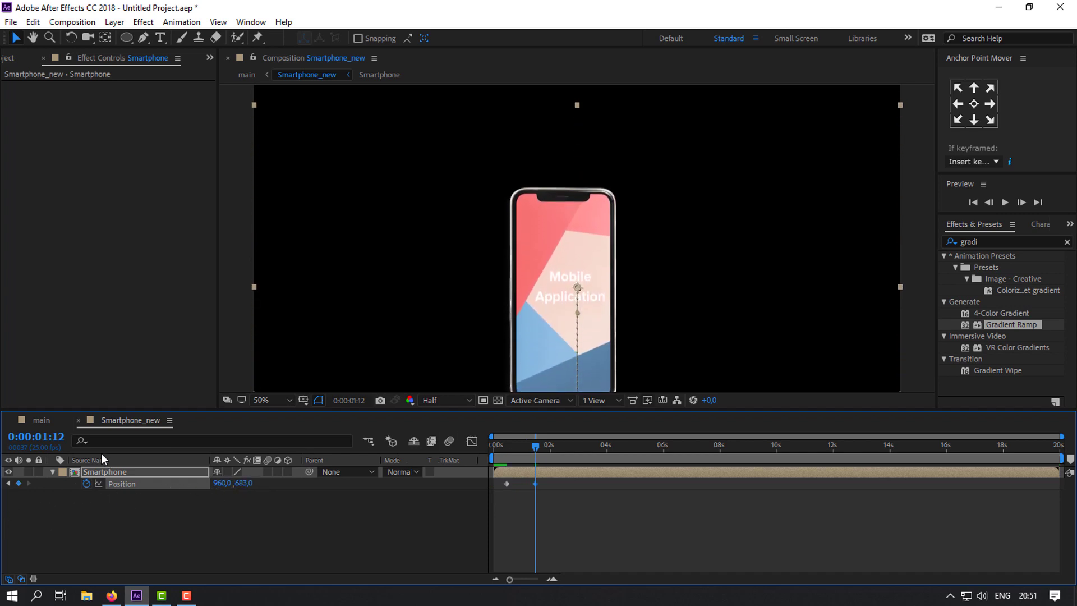
pyautogui.click(39, 419)
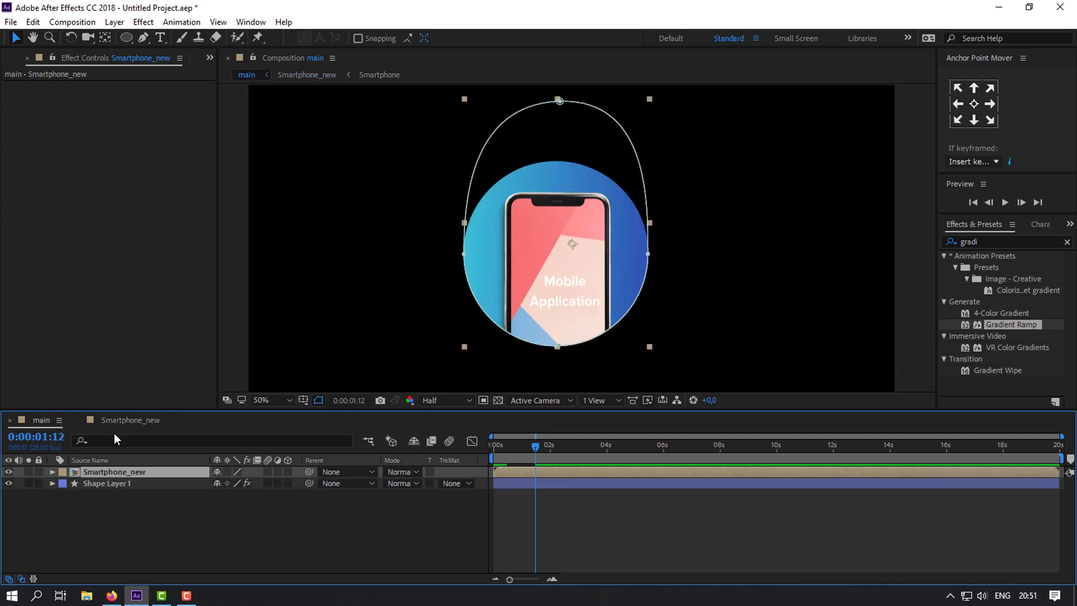
pyautogui.click(130, 420)
pyautogui.moveTo(242, 483); pyautogui.dragTo(143, 497)
pyautogui.click(44, 420)
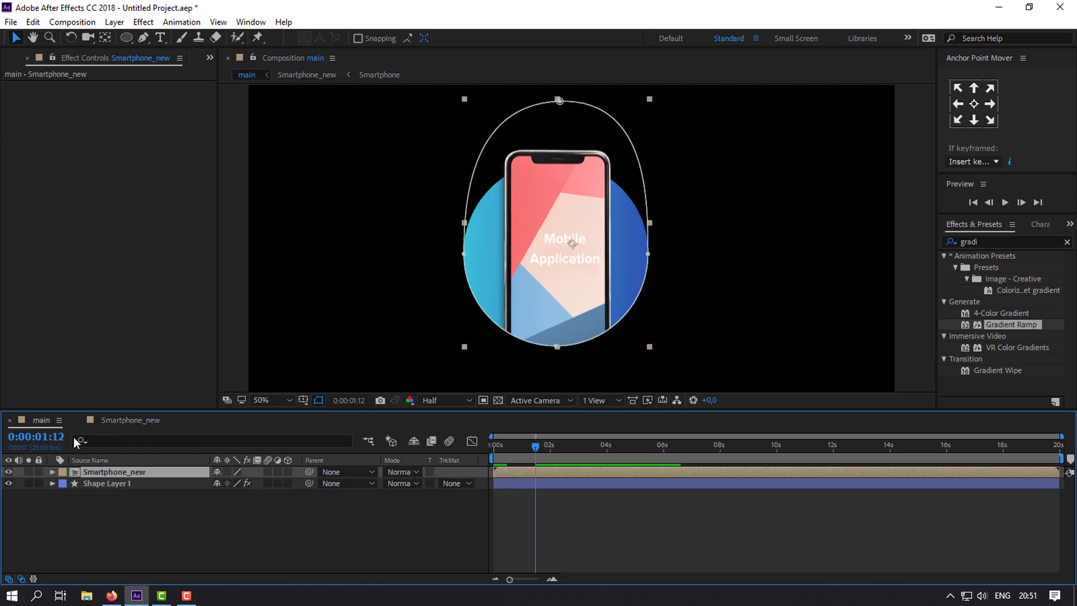
pyautogui.click(332, 311)
pyautogui.moveTo(531, 445); pyautogui.dragTo(483, 455)
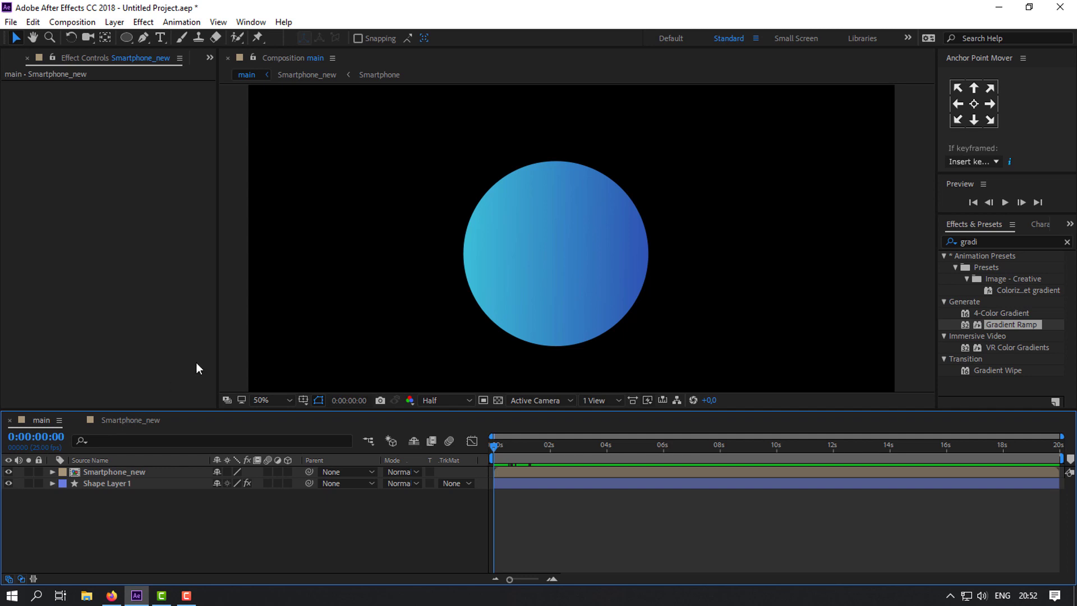
# Apply Easy Ease to both Position keyframes of the Smartphone layer in Smartphone_new
pyautogui.click(125, 422)
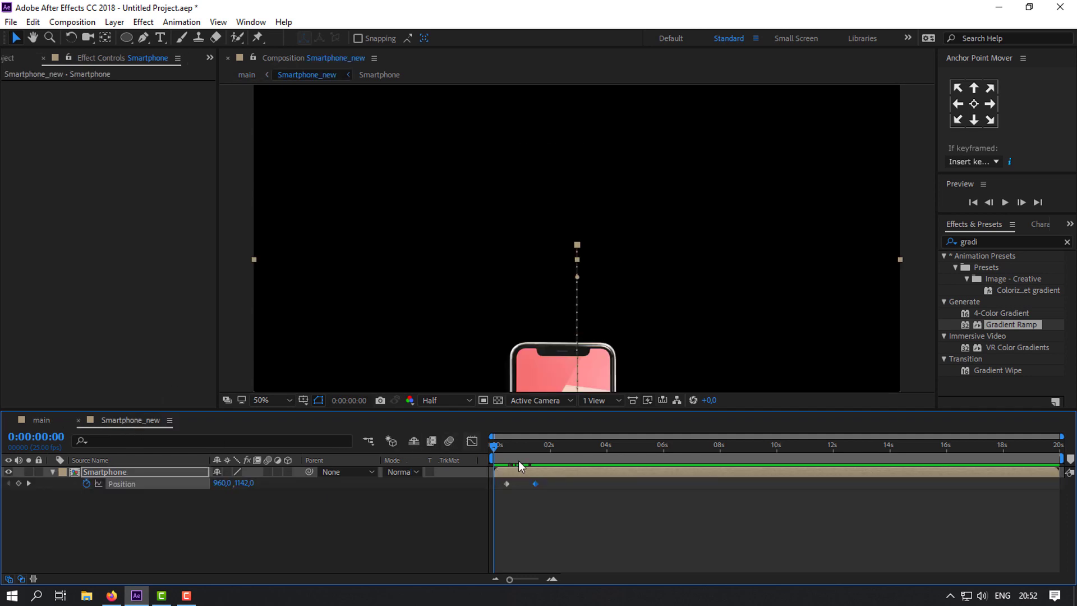
pyautogui.moveTo(552, 481); pyautogui.dragTo(499, 488)
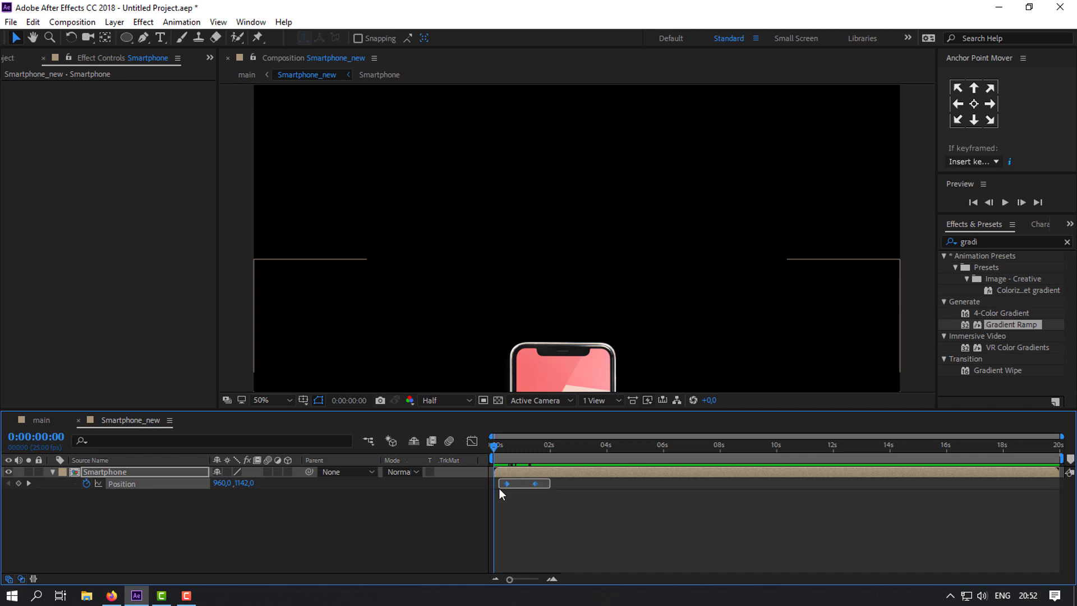
pyautogui.click(473, 436)
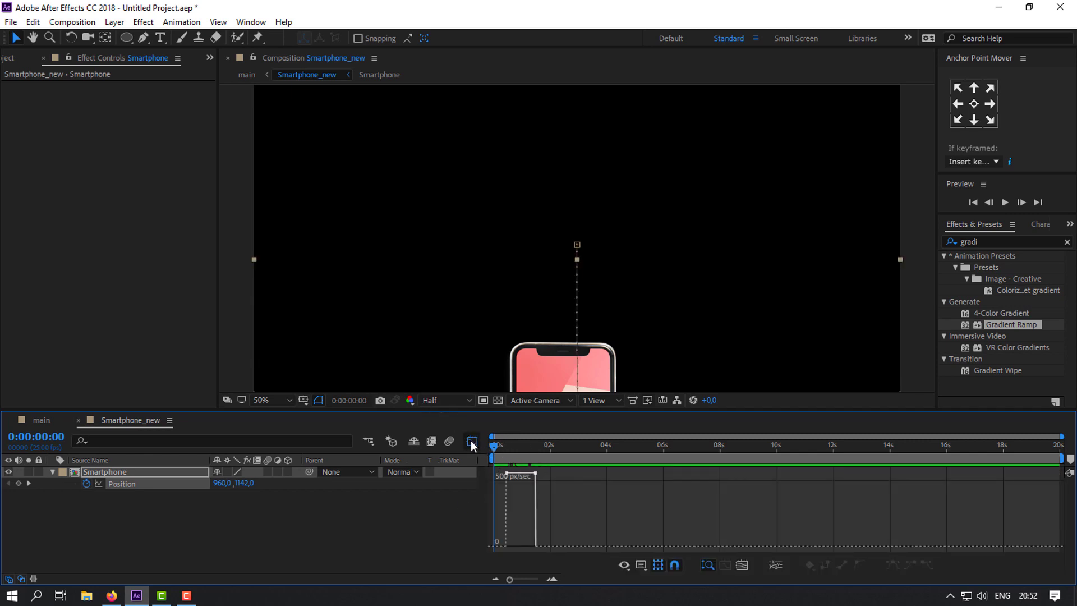
pyautogui.click(471, 442)
pyautogui.moveTo(541, 478); pyautogui.dragTo(499, 486)
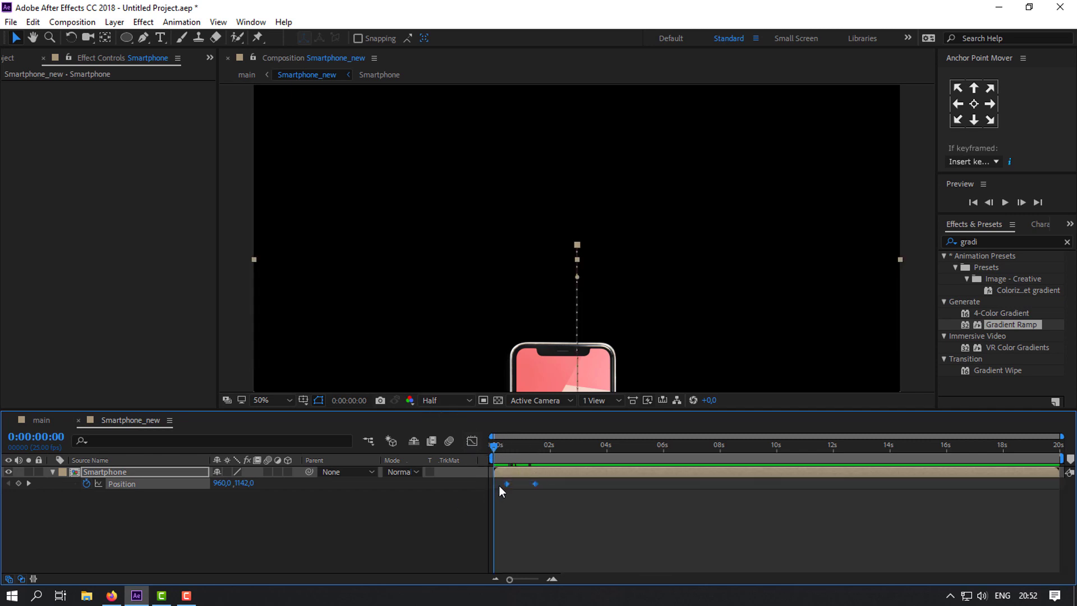
pyautogui.rightClick(507, 482)
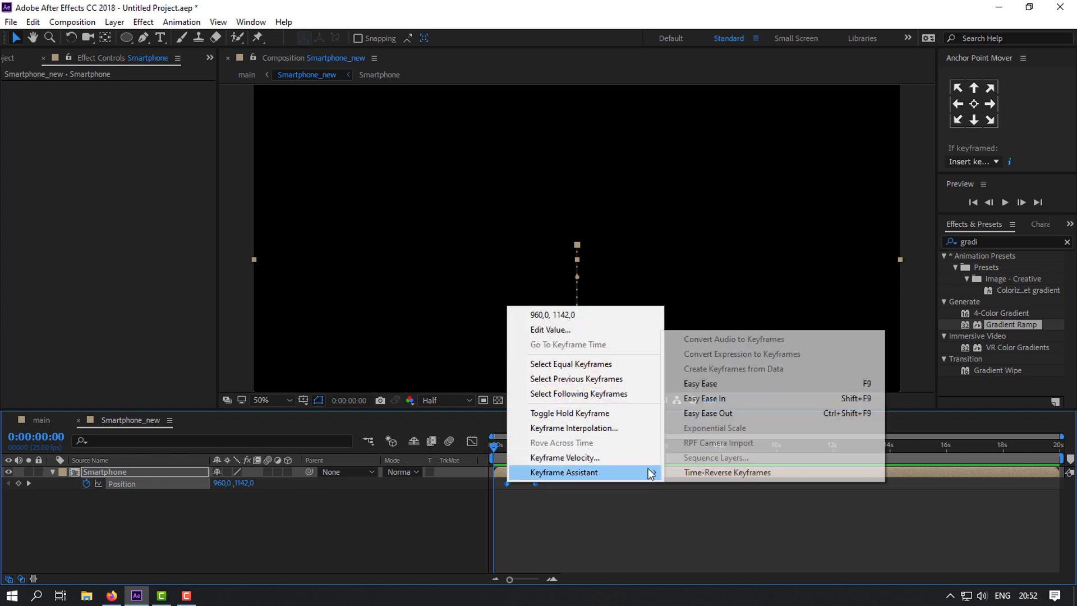
pyautogui.moveTo(649, 472)
pyautogui.click(704, 387)
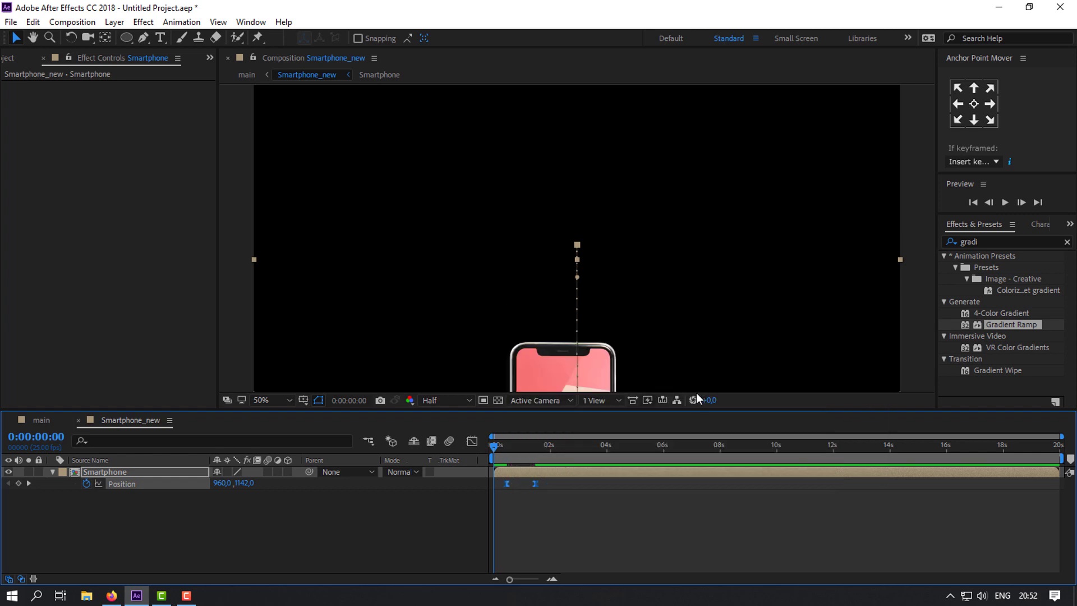
# In the Position speed graph, stretch the last keyframe's ease handle toward the first keyframe for a fast rise with a slow finish
pyautogui.click(472, 441)
pyautogui.moveTo(531, 546); pyautogui.dragTo(505, 549)
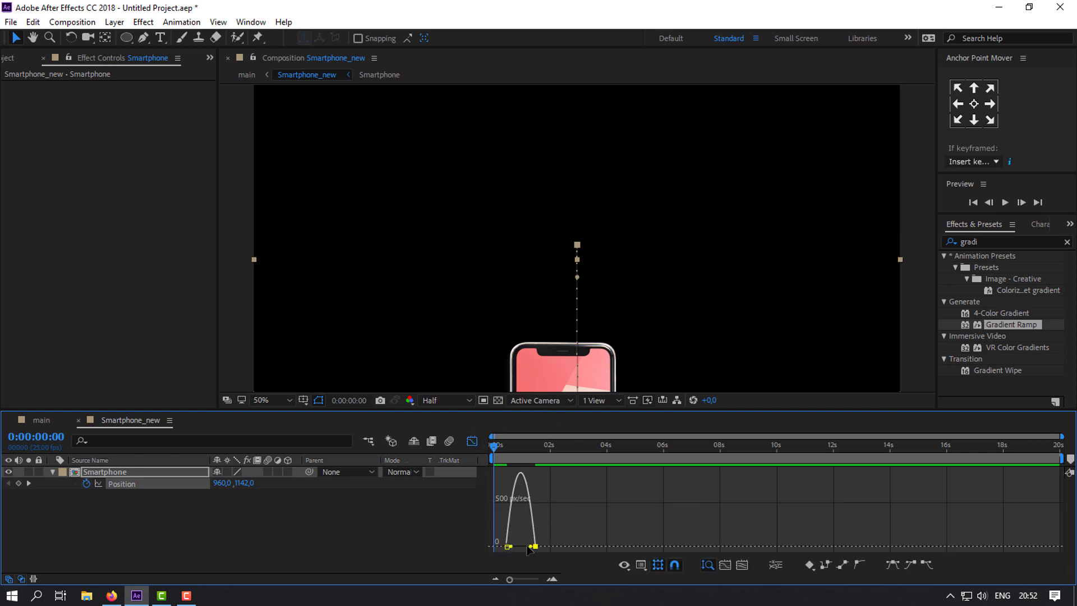
pyautogui.scroll(3, 544, 518)
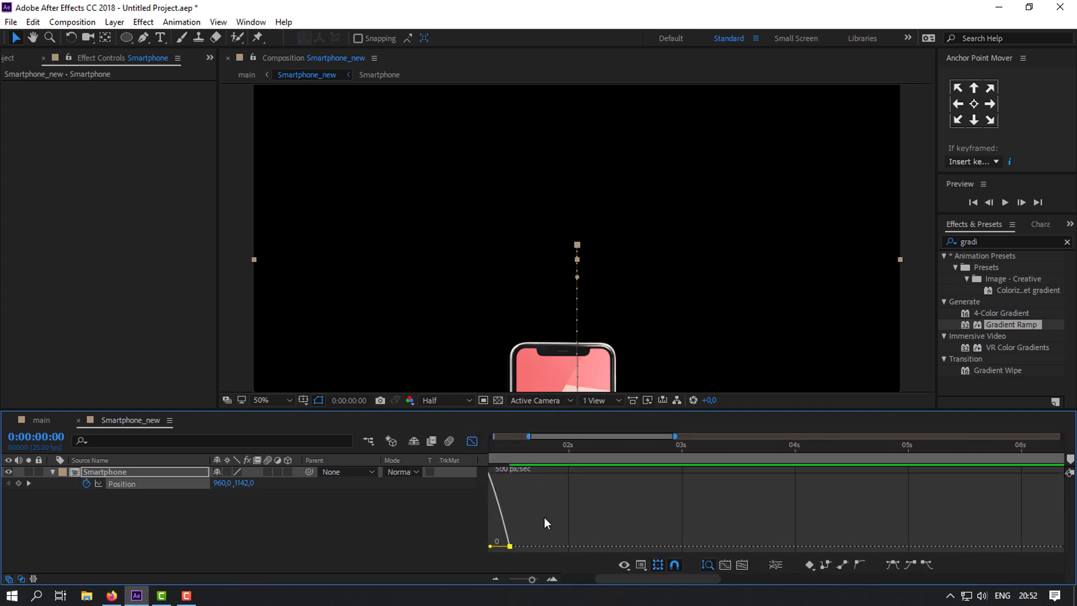
pyautogui.moveTo(666, 583); pyautogui.dragTo(613, 581)
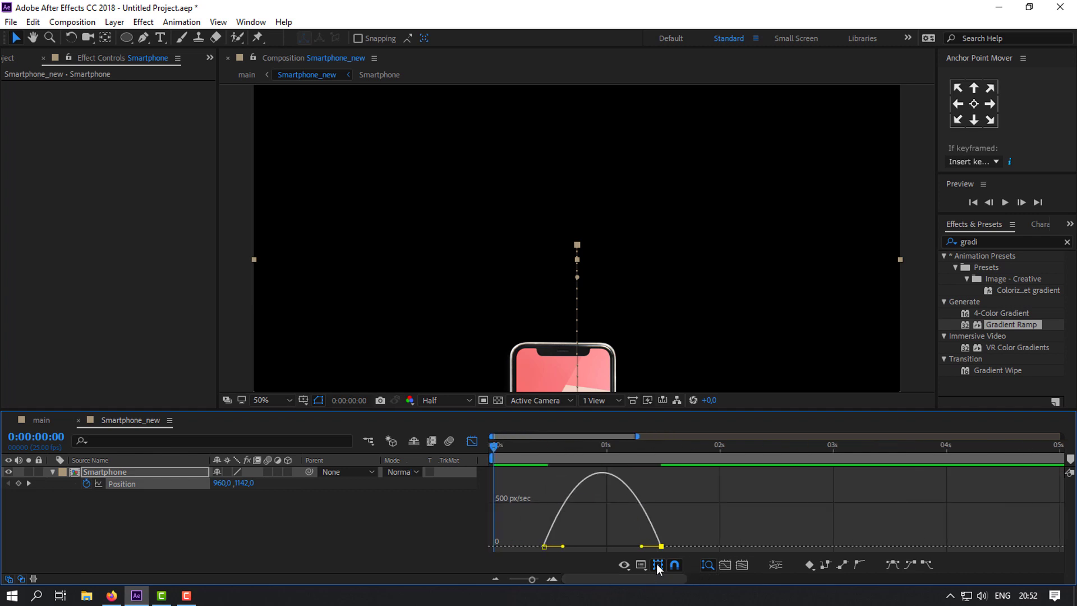
pyautogui.click(640, 565)
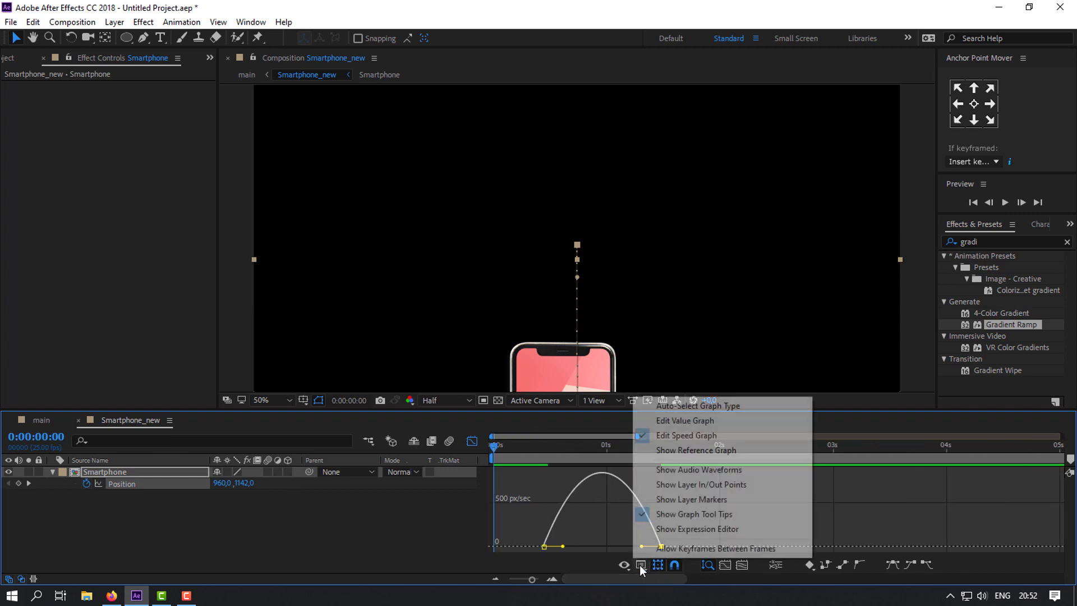
pyautogui.click(676, 434)
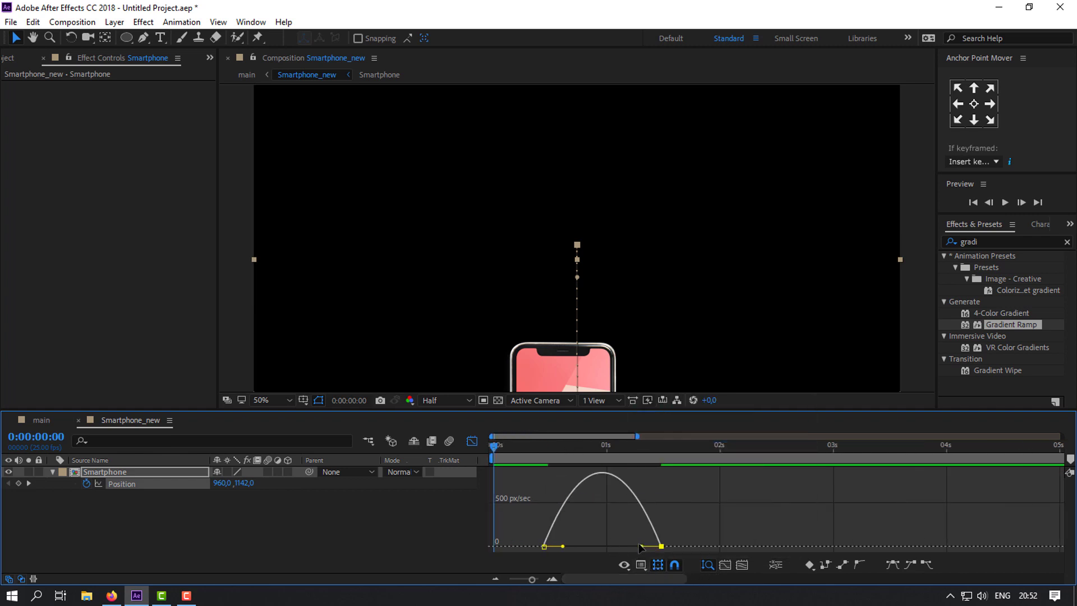
pyautogui.moveTo(639, 547); pyautogui.dragTo(585, 545)
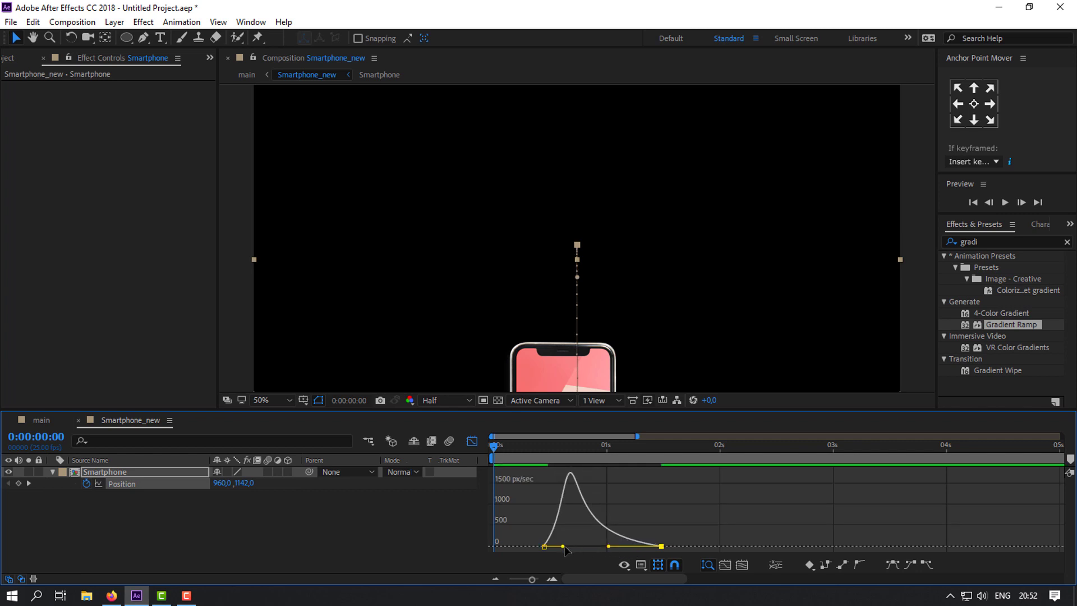
# Close the speed graph and preview the phone's rise from the start of the main composition
pyautogui.click(472, 441)
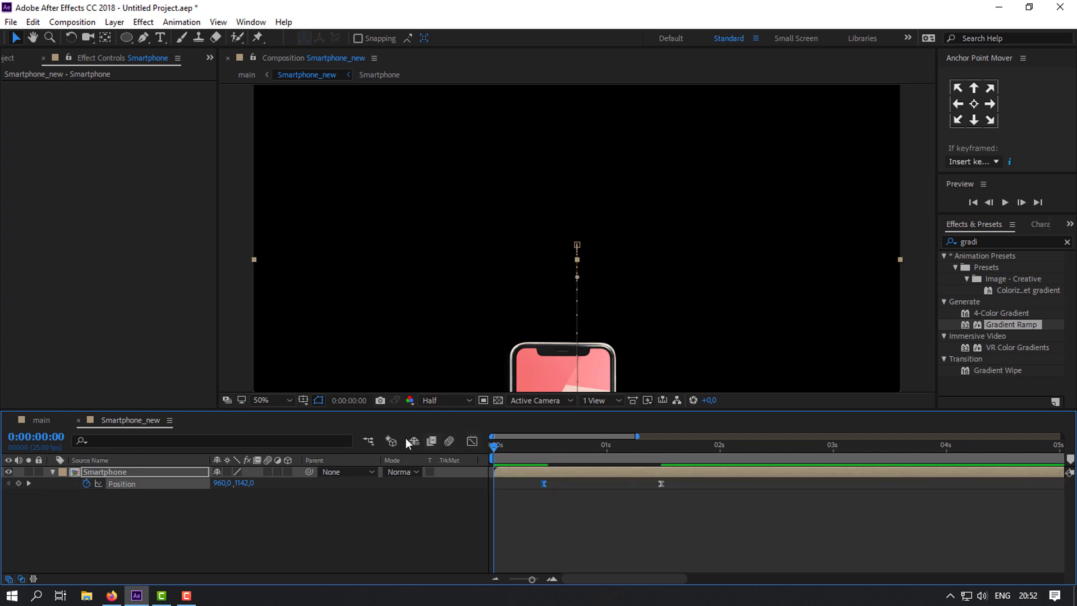
pyautogui.click(43, 425)
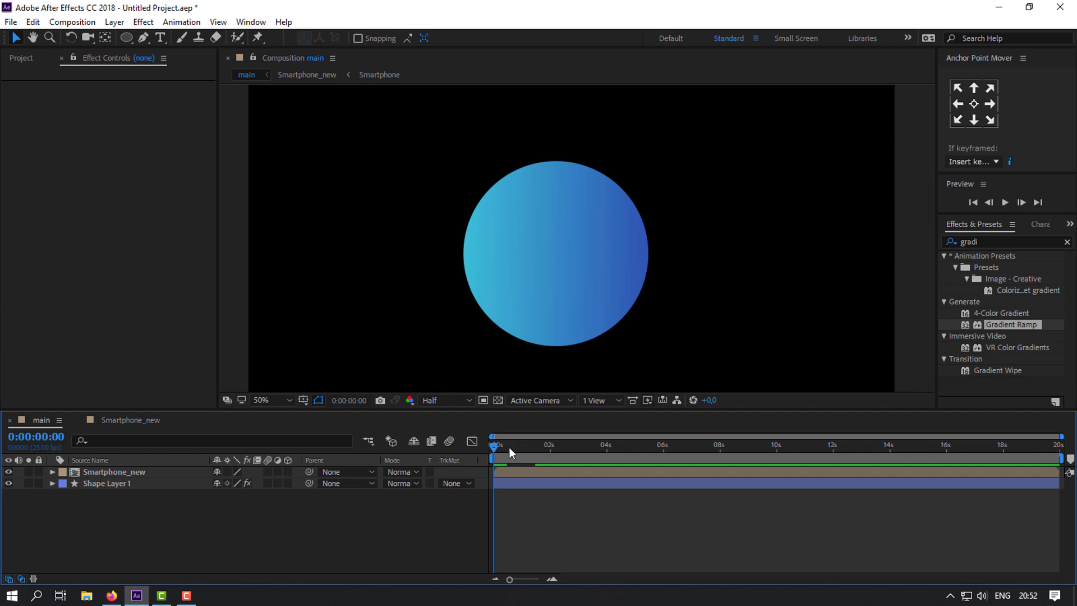
pyautogui.press('space')
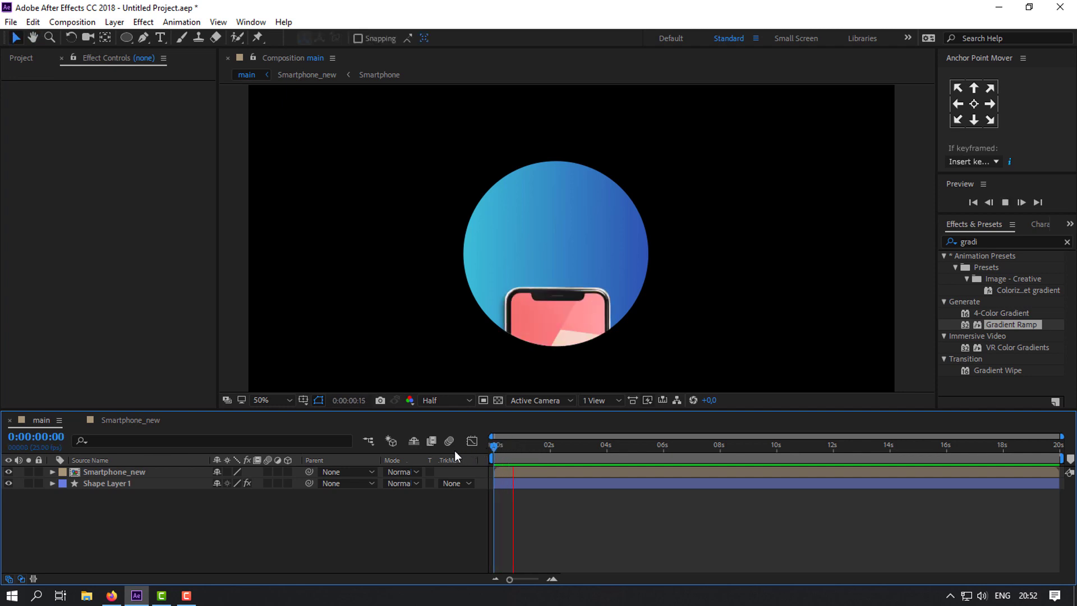
pyautogui.press('space')
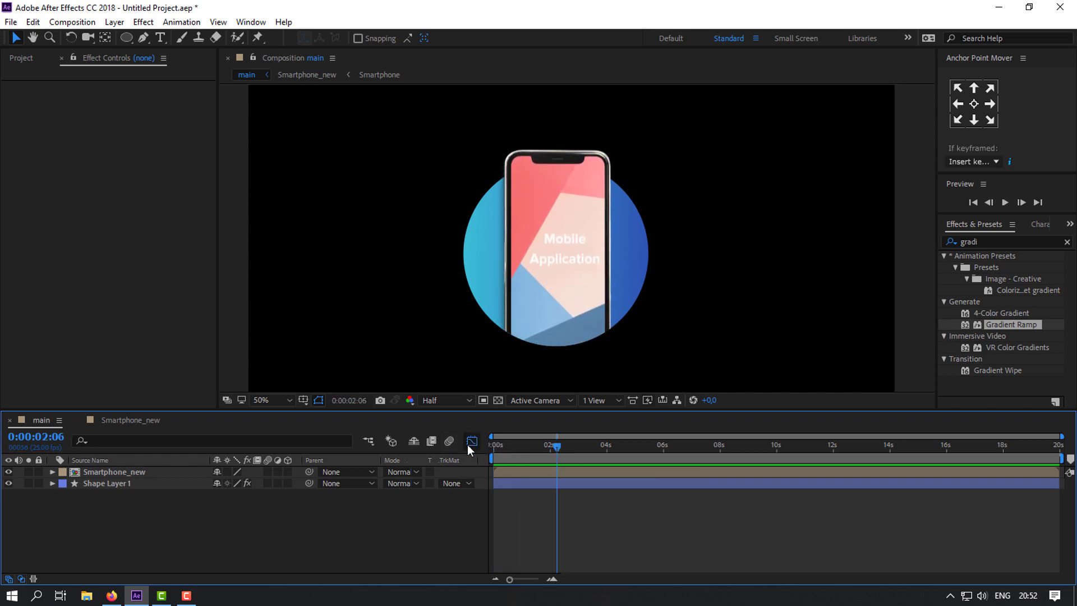
# In Smartphone_new's Position speed graph, move the Smartphone layer's last keyframe to about 1.8 seconds
pyautogui.click(130, 420)
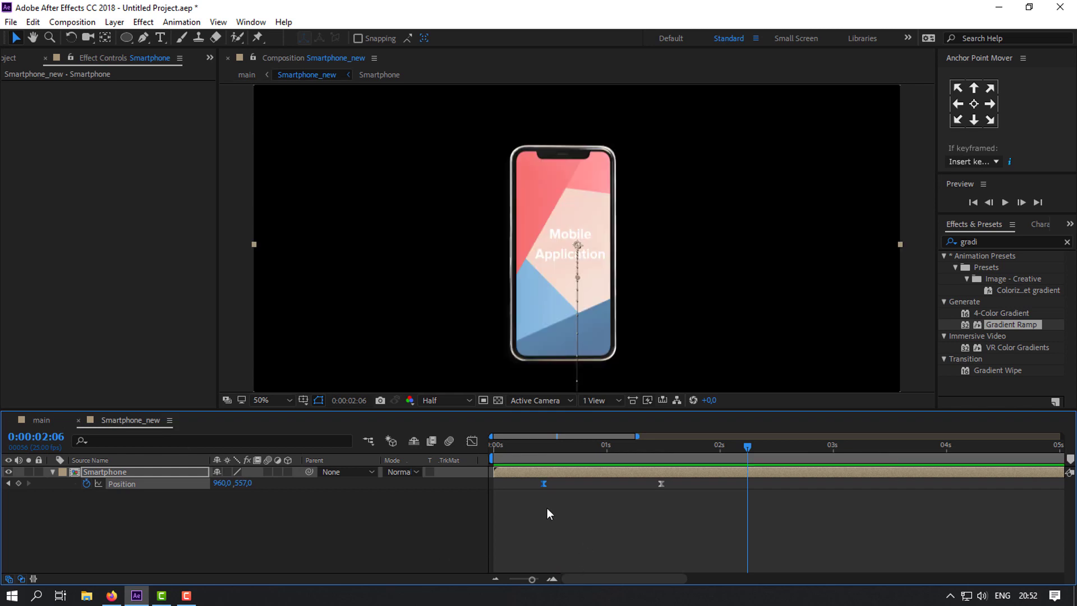
pyautogui.click(471, 442)
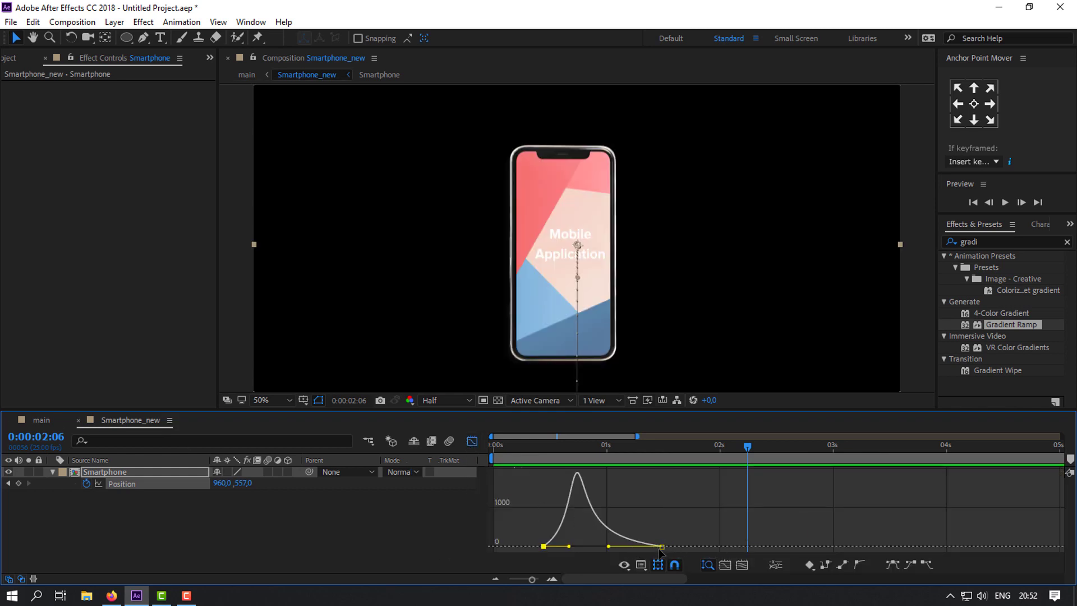
pyautogui.moveTo(662, 546); pyautogui.dragTo(699, 547)
pyautogui.click(473, 442)
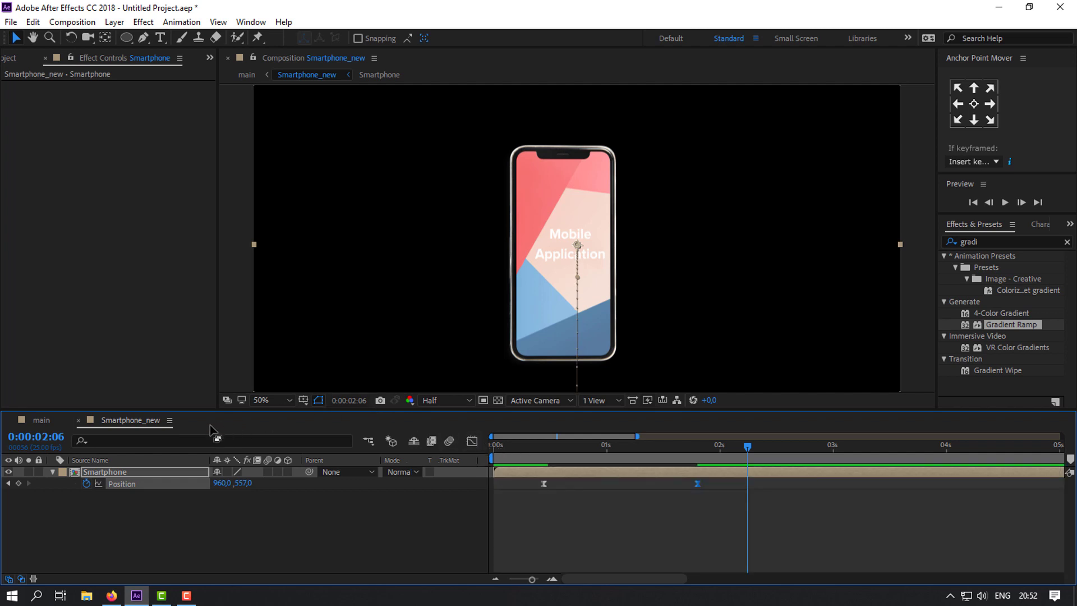
# Play the main composition from the beginning to check the slower rise of the phone
pyautogui.click(39, 420)
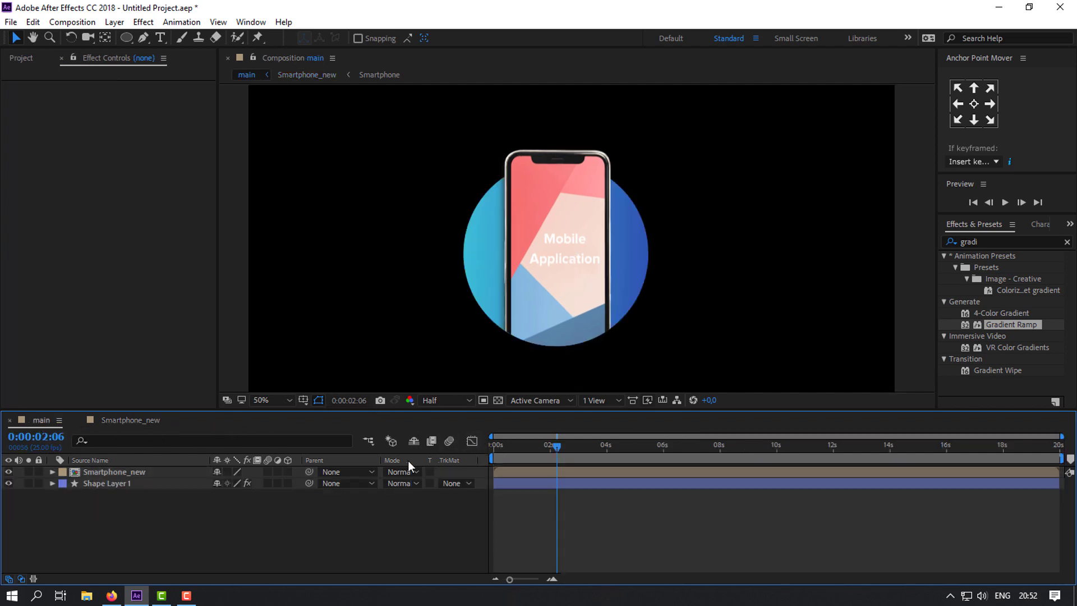
pyautogui.click(533, 444)
pyautogui.press('Home')
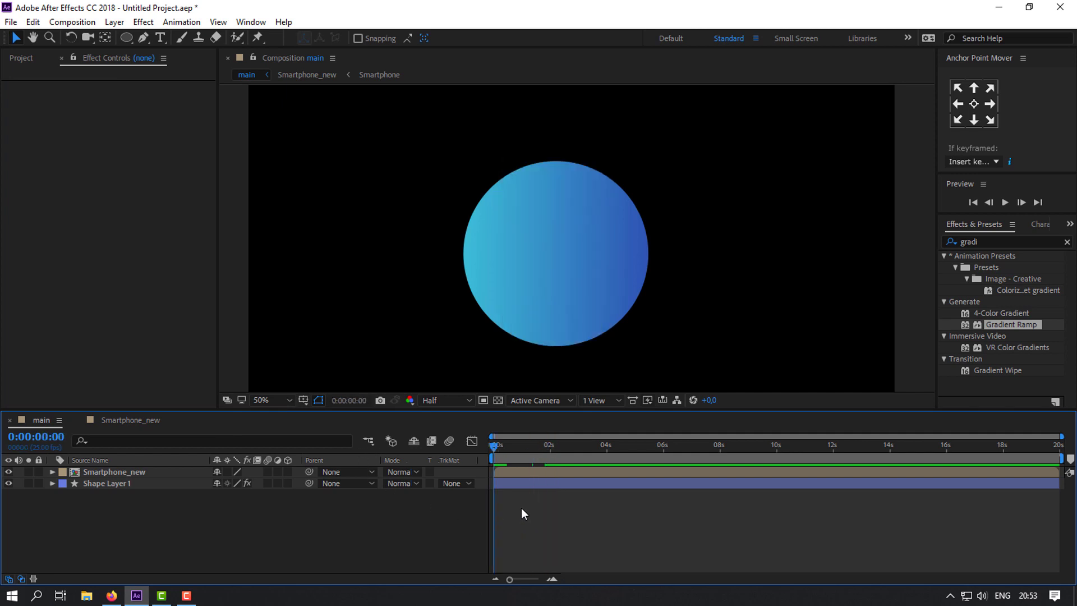
pyautogui.press('space')
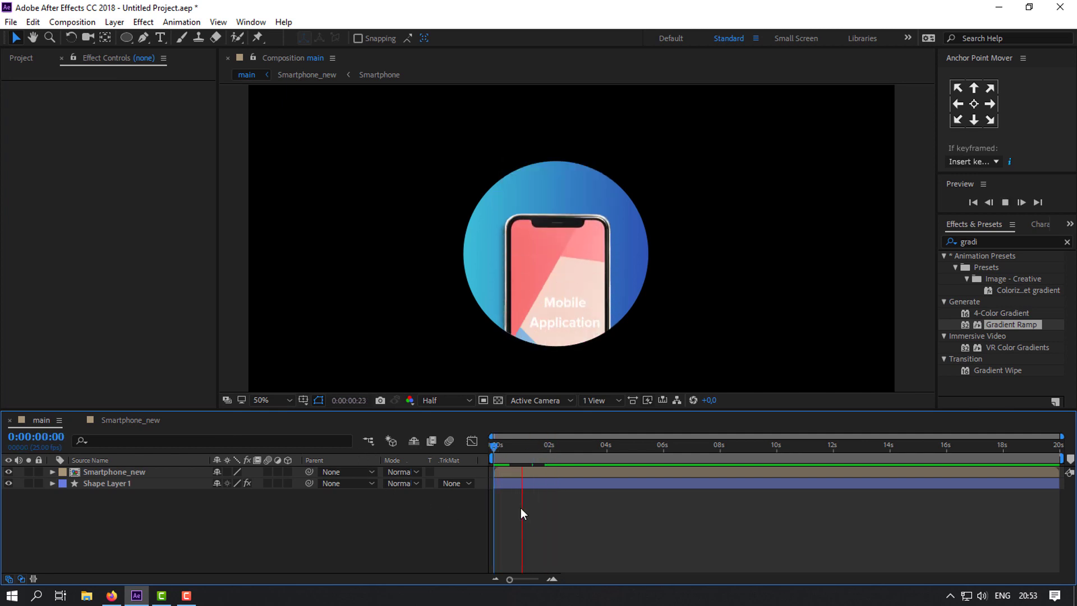
pyautogui.press('space')
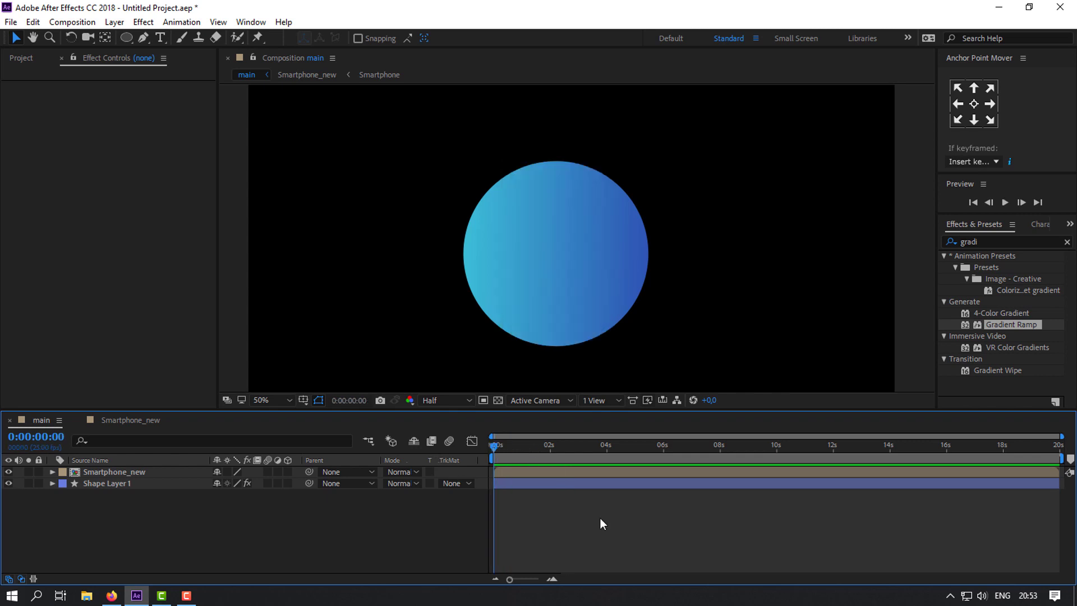
pyautogui.press('space')
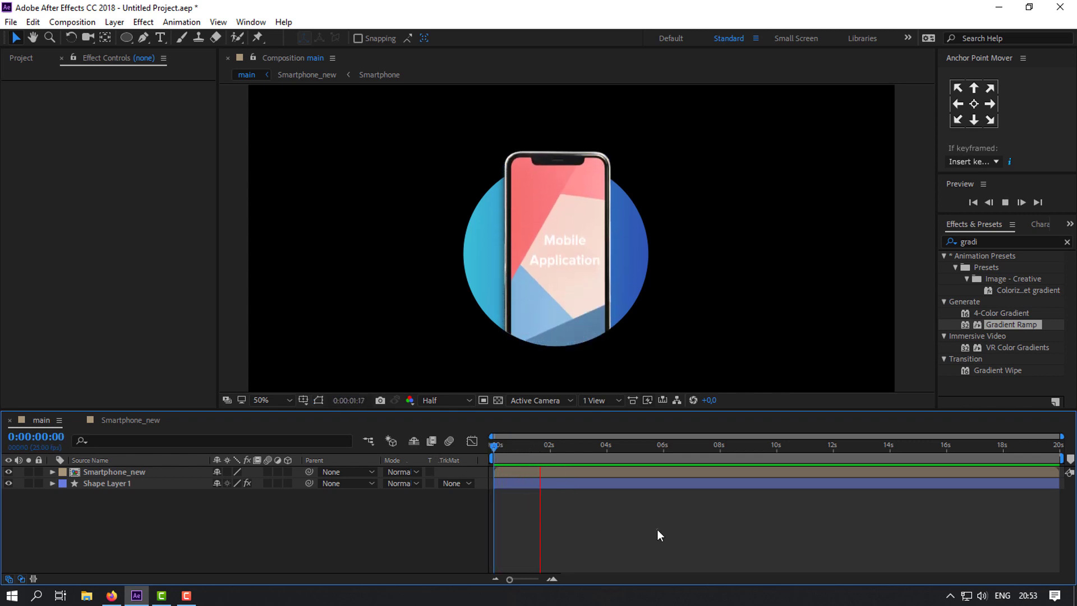
pyautogui.press('space')
pyautogui.press('space')
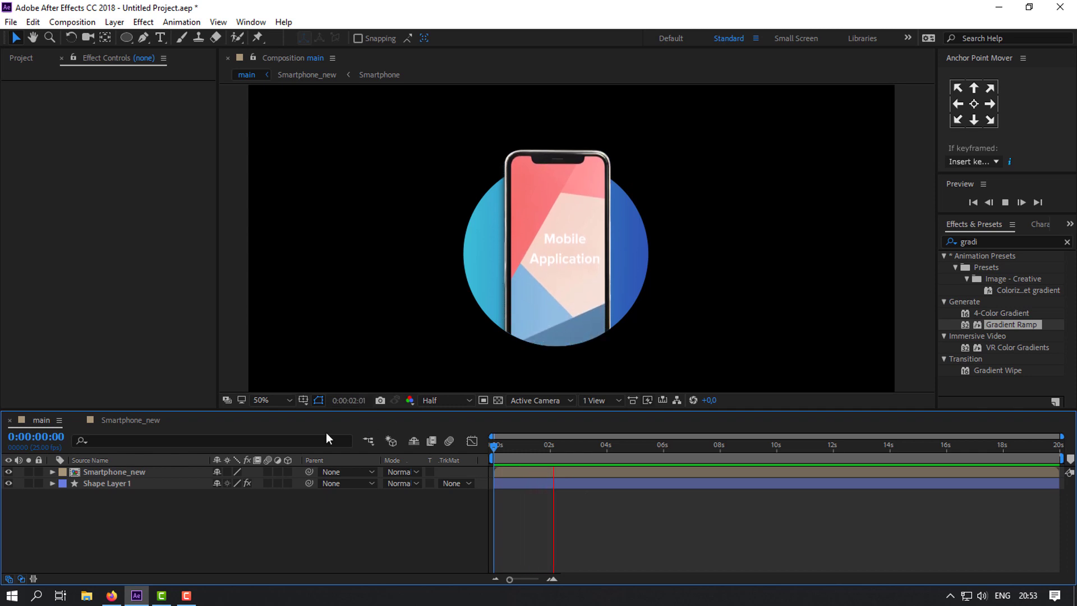
# In Smartphone_new's Position speed graph, shorten the last keyframe's ease handle for a softer speed peak
pyautogui.click(131, 420)
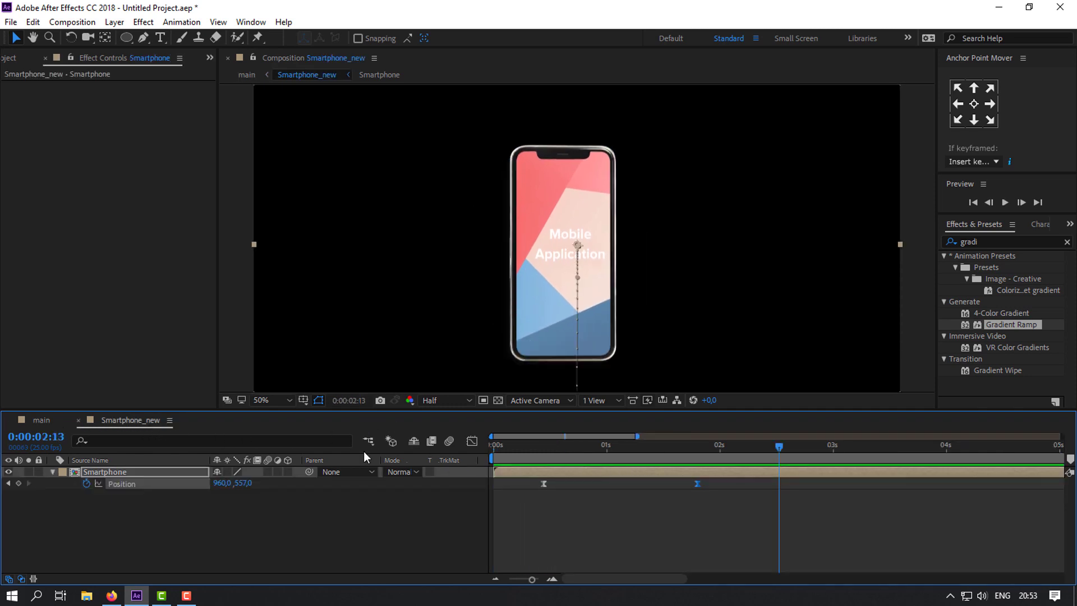
pyautogui.click(472, 441)
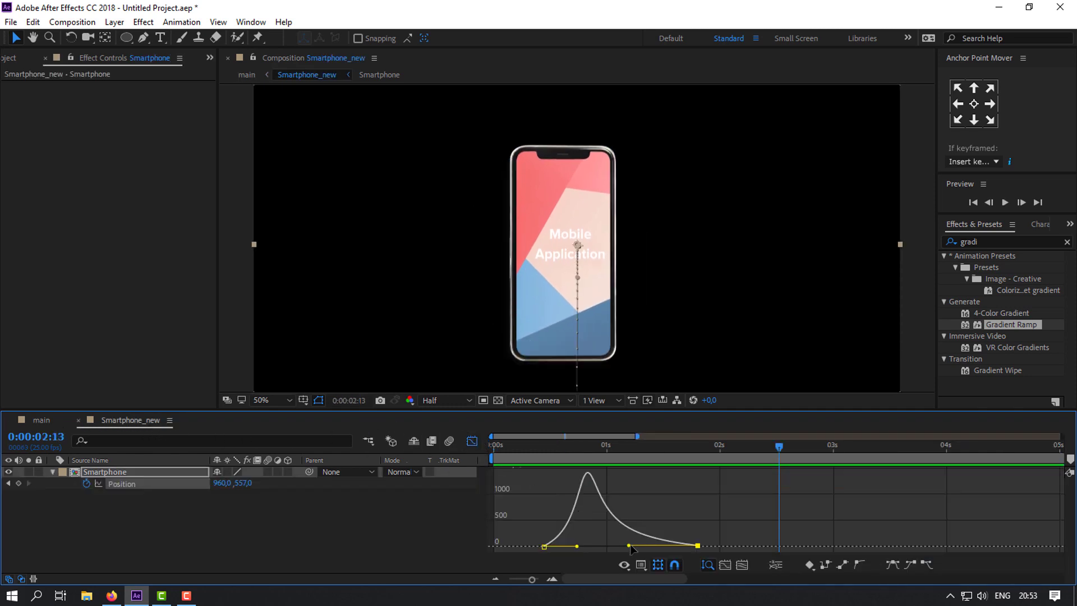
pyautogui.moveTo(631, 544); pyautogui.dragTo(645, 546)
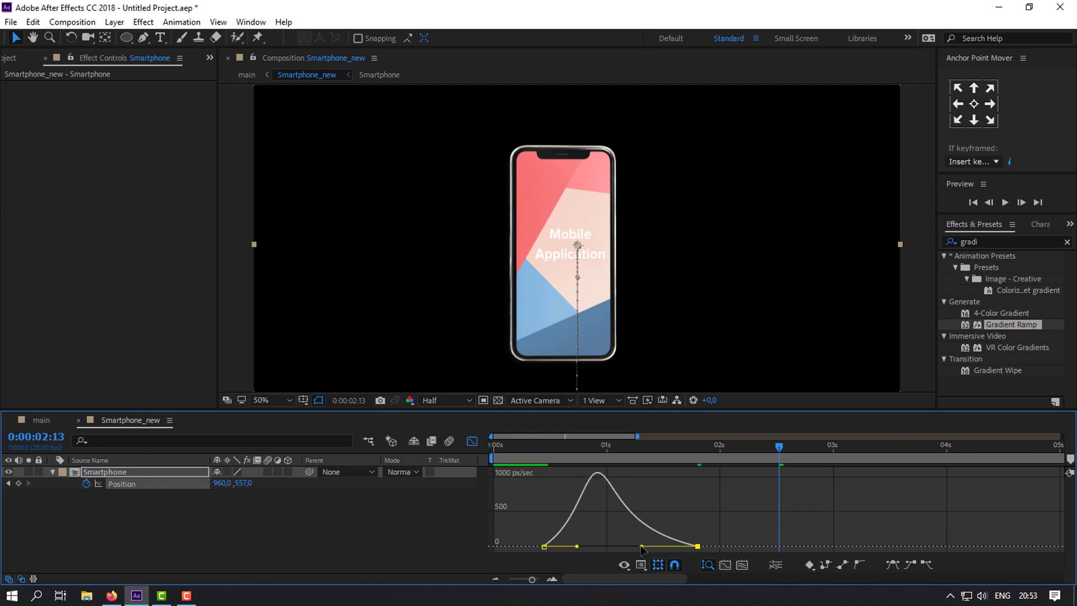
pyautogui.click(473, 441)
# Preview the softened phone rise from the start of main and return to 0:00:00:00
pyautogui.click(41, 419)
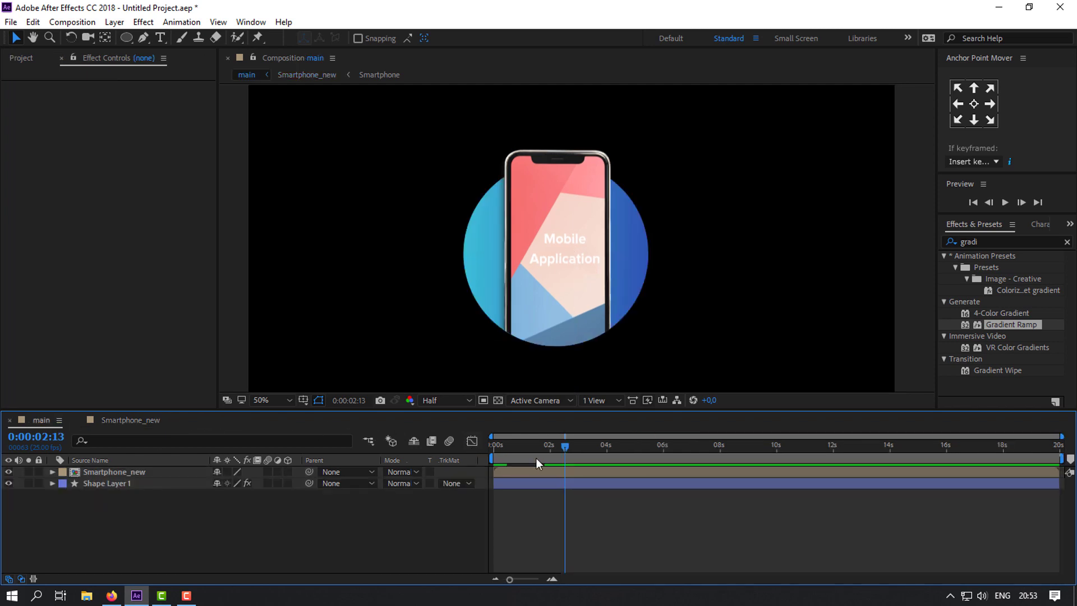
pyautogui.moveTo(536, 458); pyautogui.dragTo(497, 455)
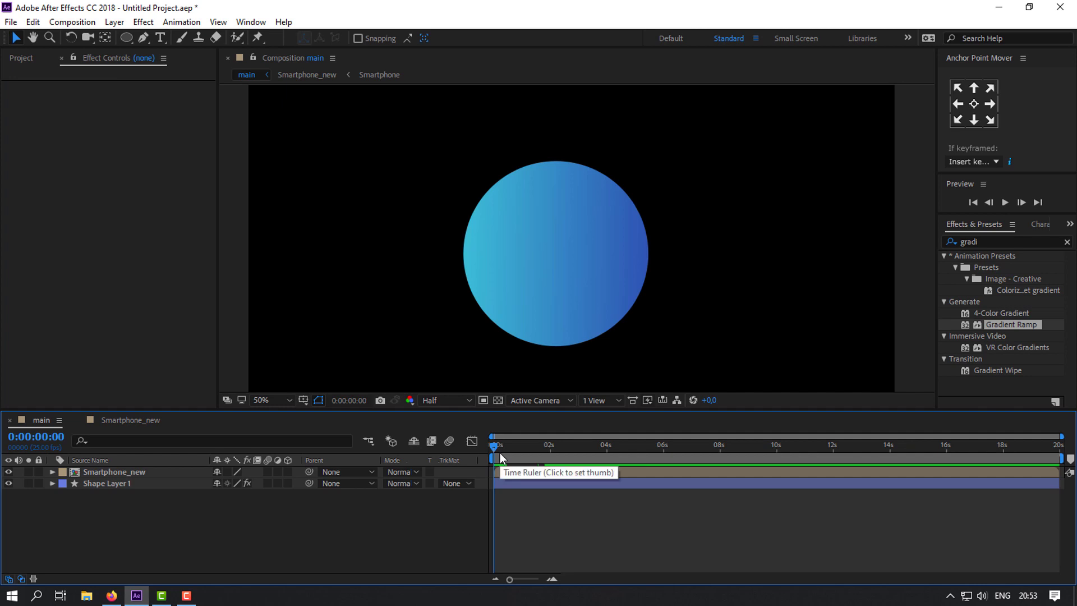
pyautogui.press('space')
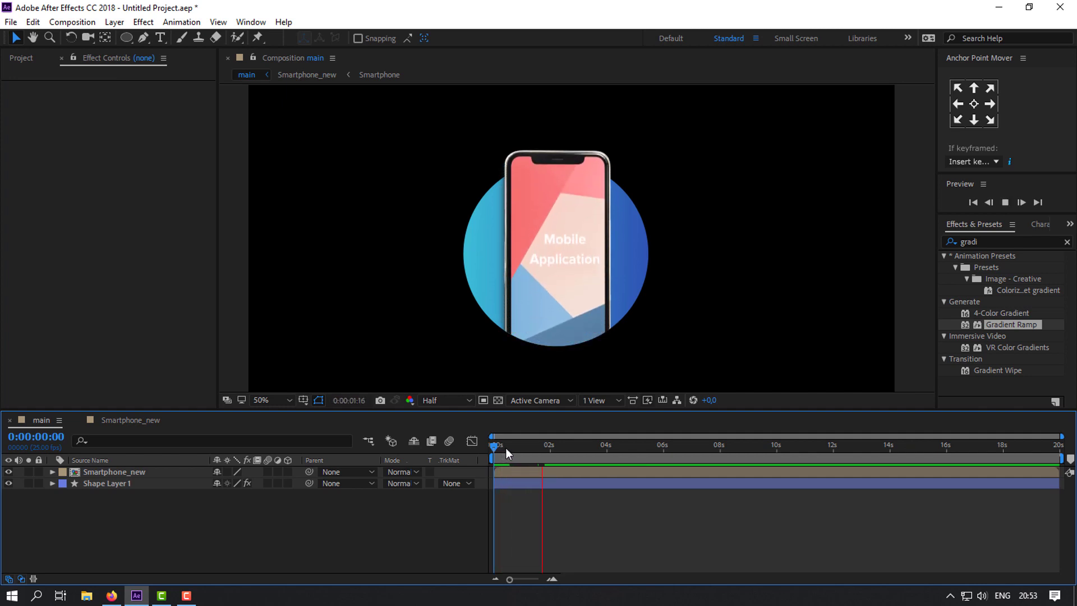
pyautogui.press('space')
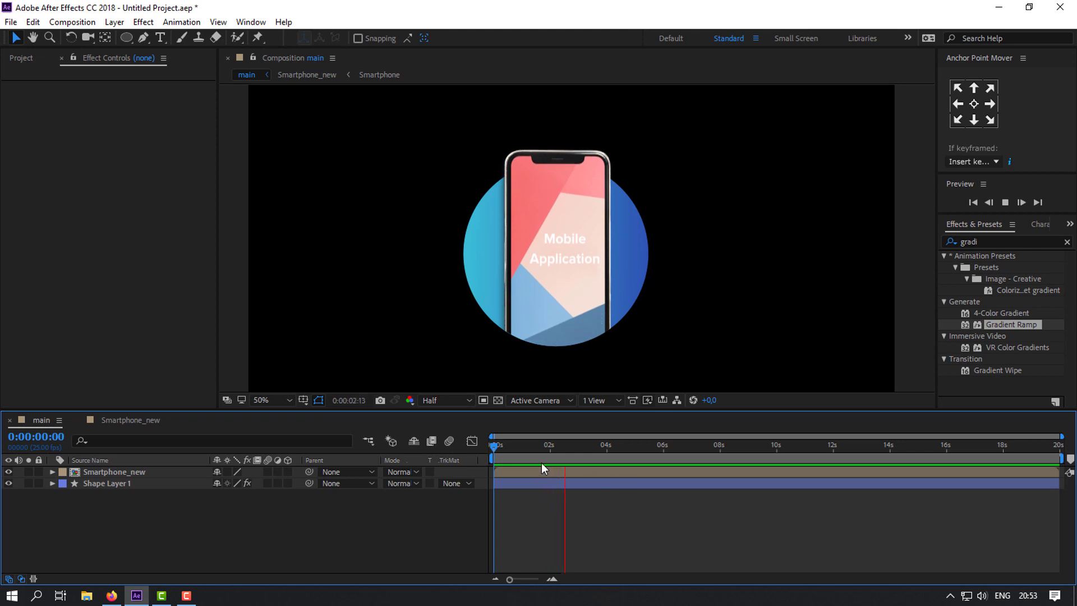
pyautogui.press('space')
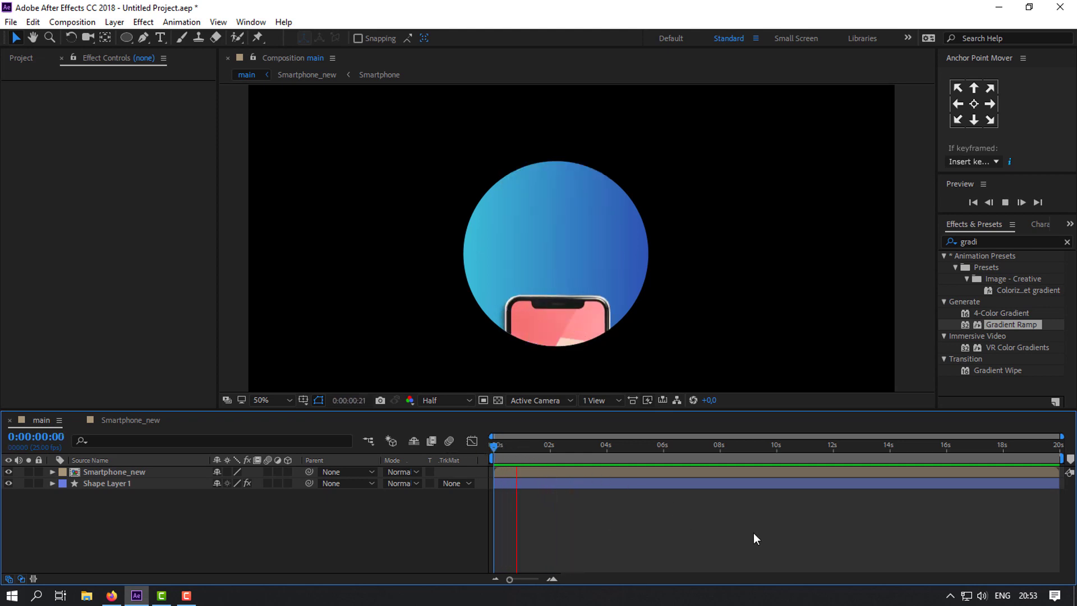
pyautogui.click(544, 449)
pyautogui.moveTo(523, 461); pyautogui.dragTo(471, 480)
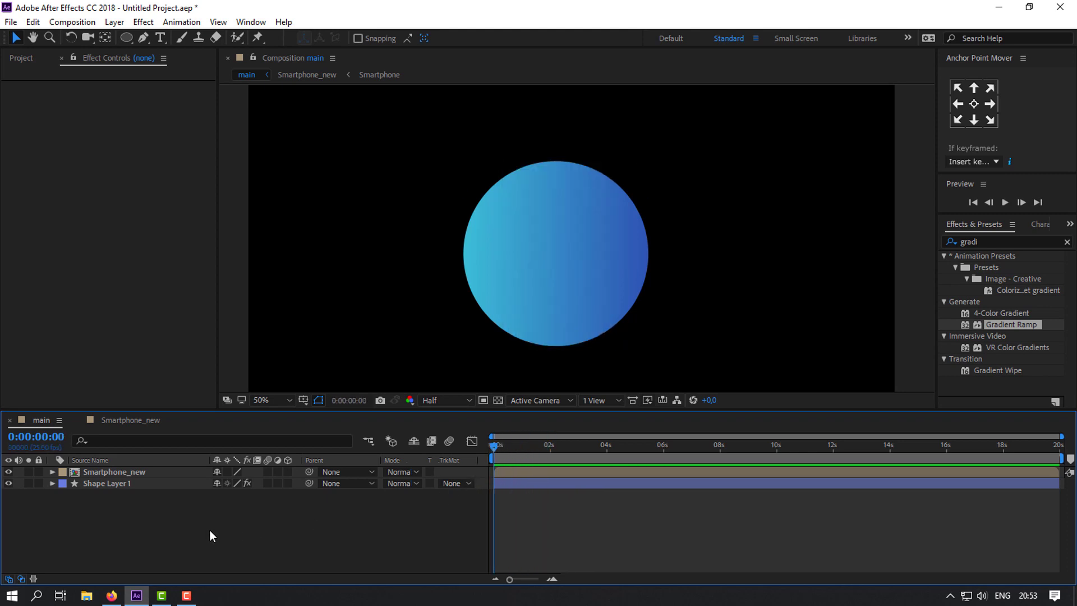
# Create a 1920 × 1080 px solid colored E0F6FF in main and place it beneath the other layers as the background
pyautogui.rightClick(152, 536)
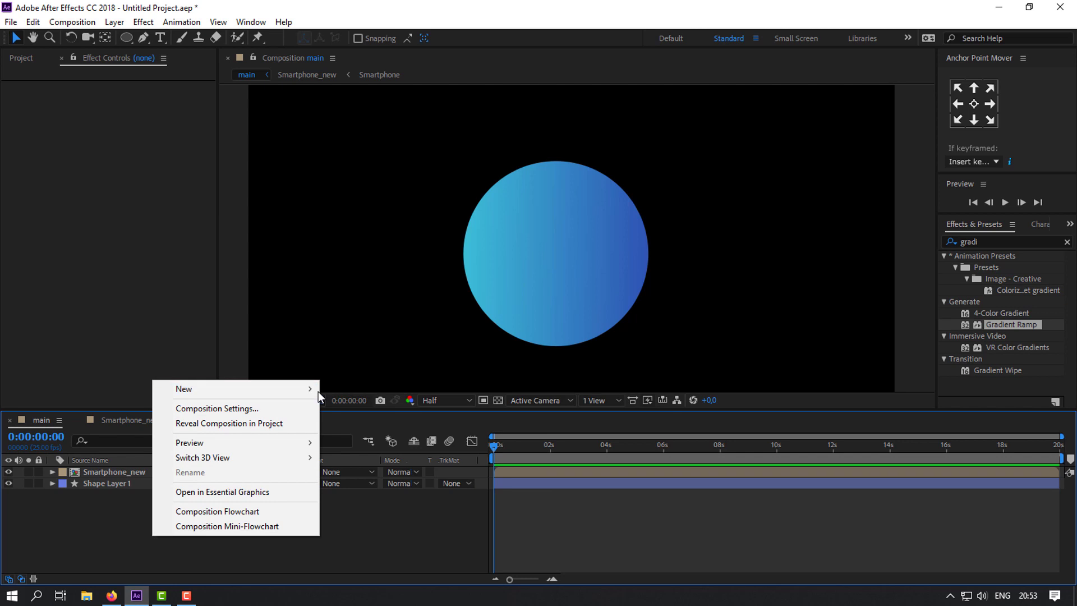
pyautogui.moveTo(308, 389)
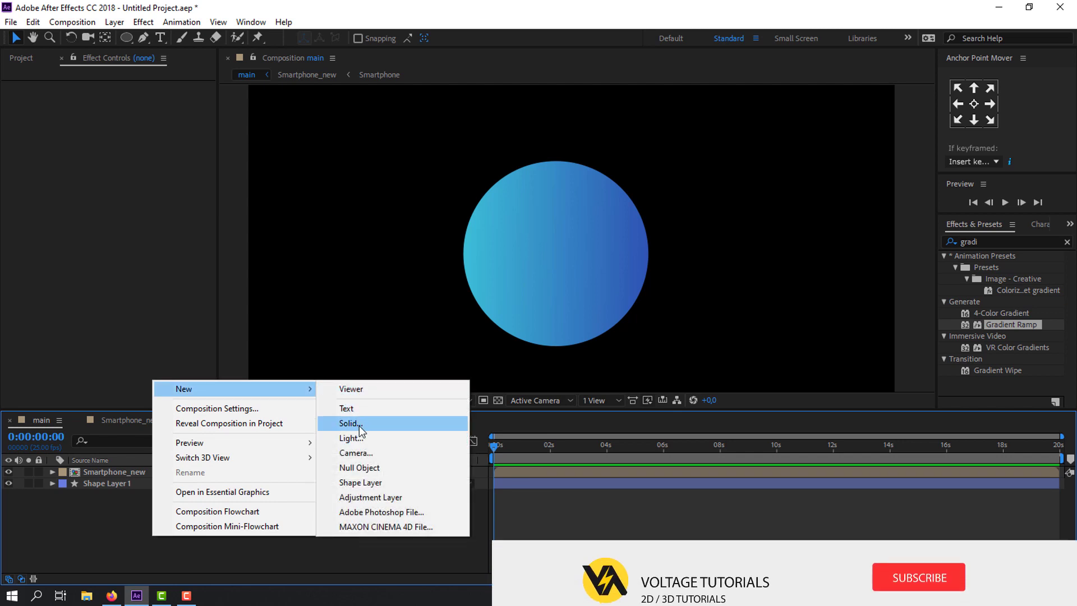
pyautogui.click(359, 424)
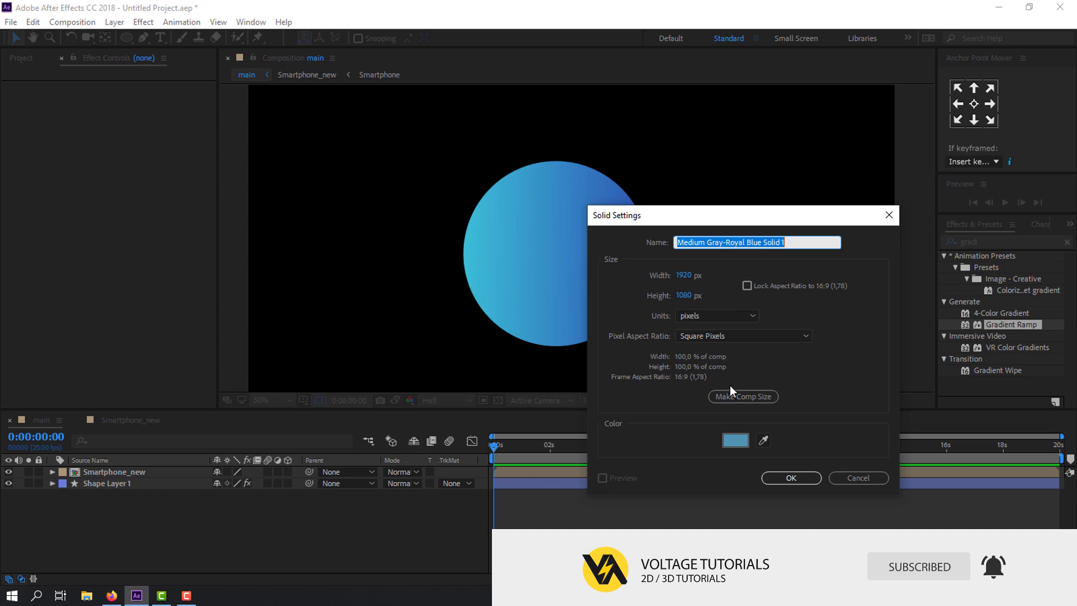
pyautogui.click(735, 441)
pyautogui.moveTo(73, 275)
pyautogui.mouseDown()
pyautogui.moveTo(56, 259)
pyautogui.moveTo(81, 238)
pyautogui.mouseUp()
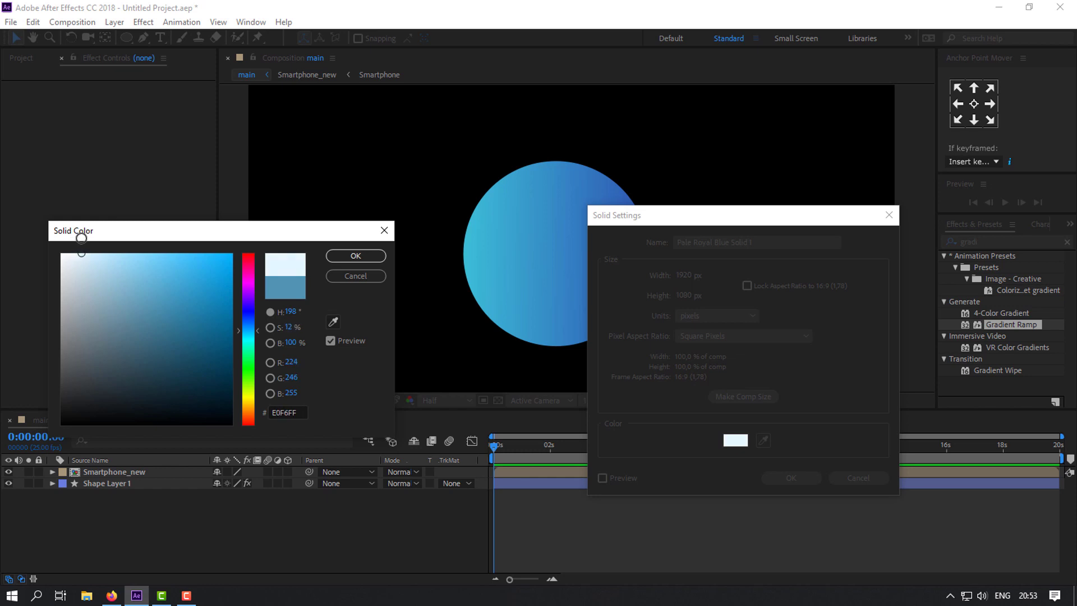
pyautogui.click(357, 256)
pyautogui.click(791, 478)
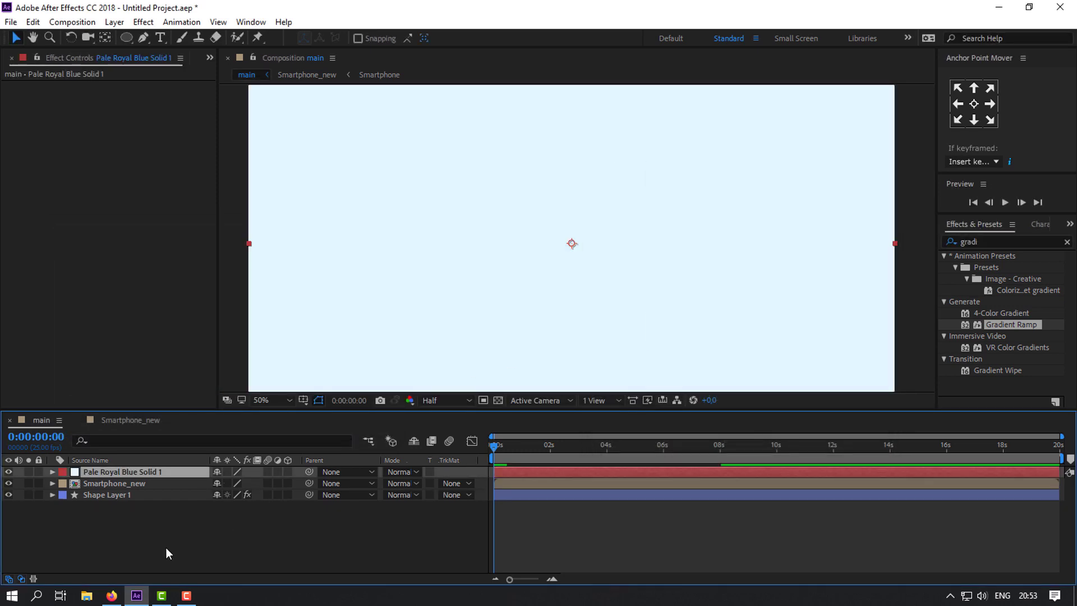
pyautogui.moveTo(127, 474); pyautogui.dragTo(128, 524)
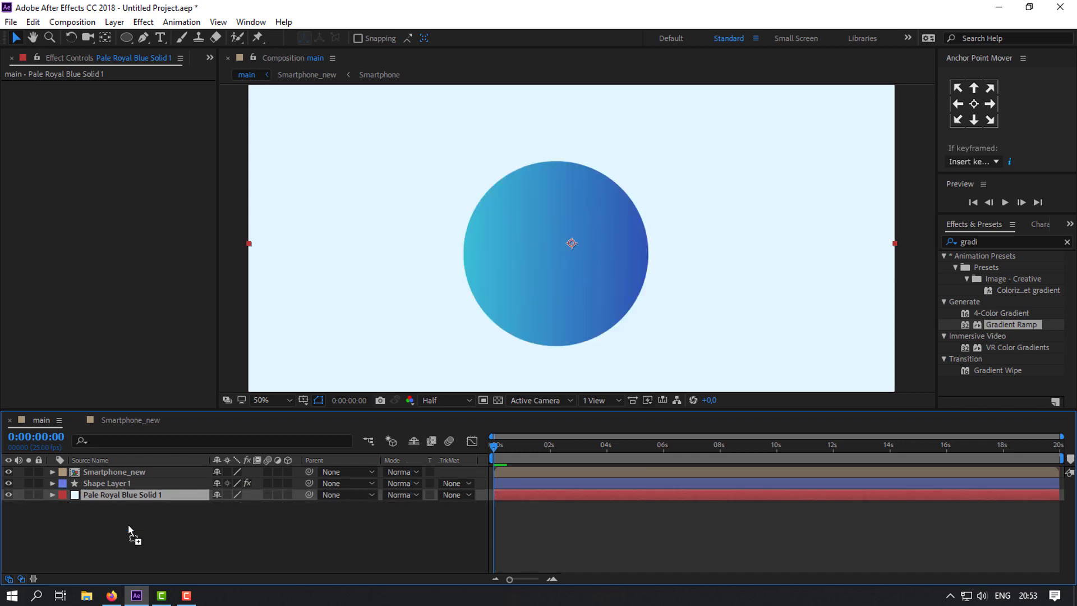
pyautogui.click(318, 558)
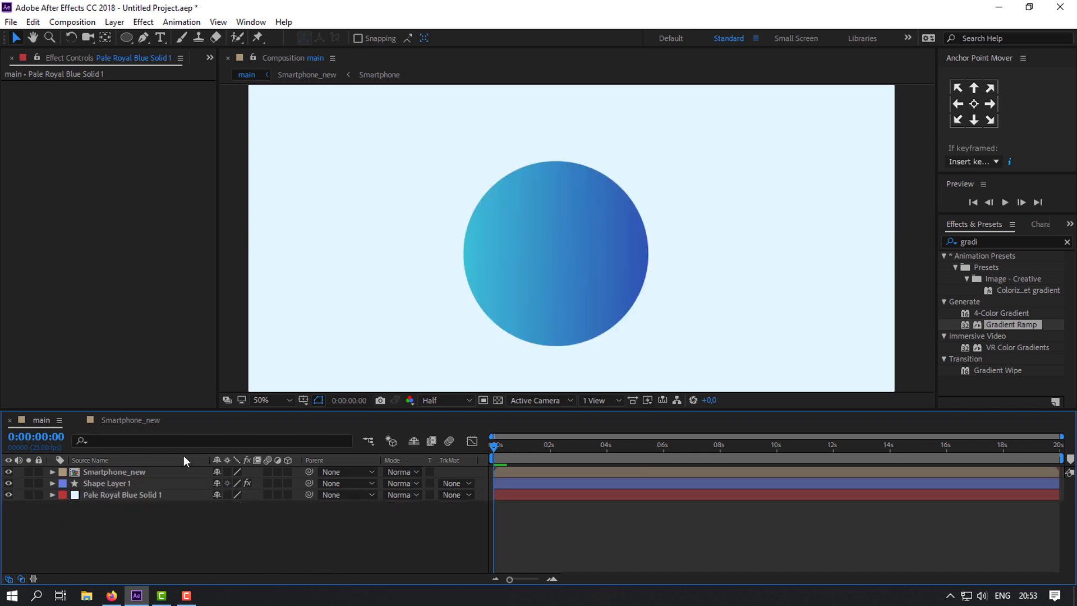
# Apply the Gradient Ramp effect to the pale blue background solid
pyautogui.click(116, 470)
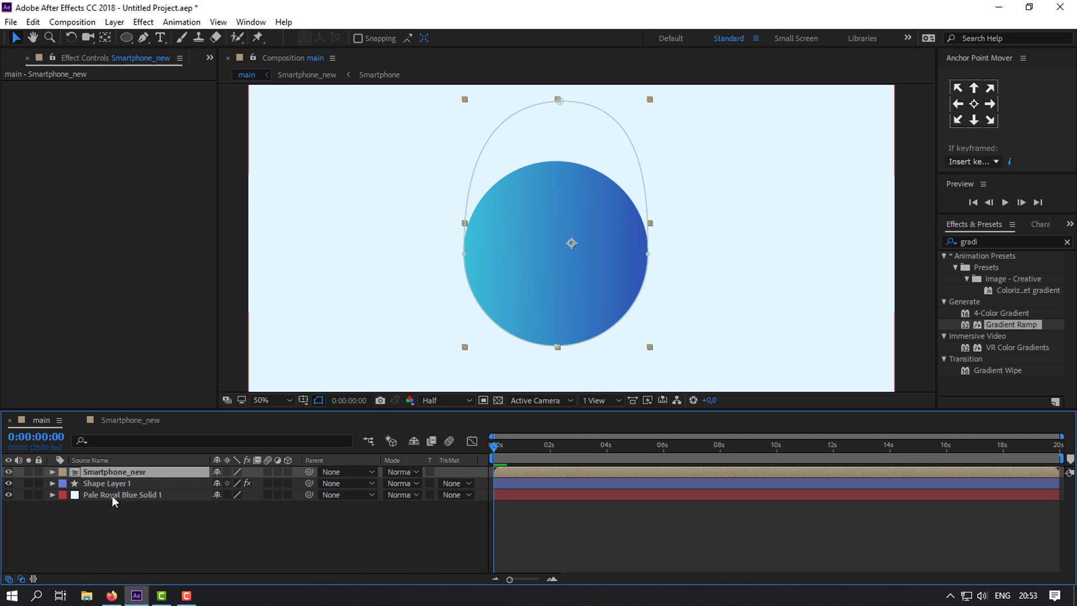
pyautogui.click(112, 495)
pyautogui.rightClick(112, 495)
pyautogui.click(107, 496)
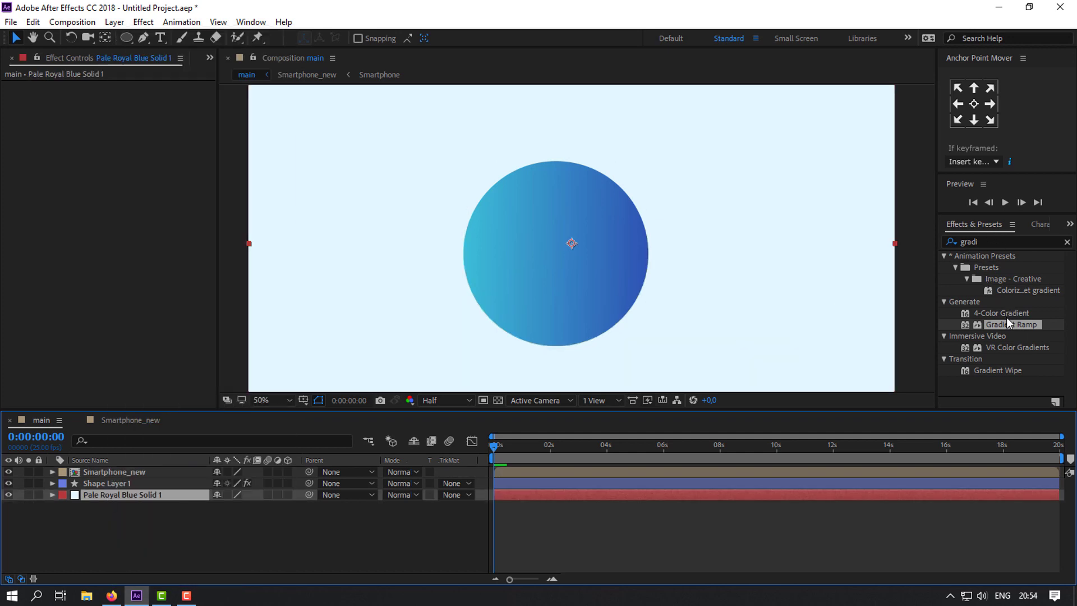
pyautogui.moveTo(1014, 324); pyautogui.dragTo(126, 494)
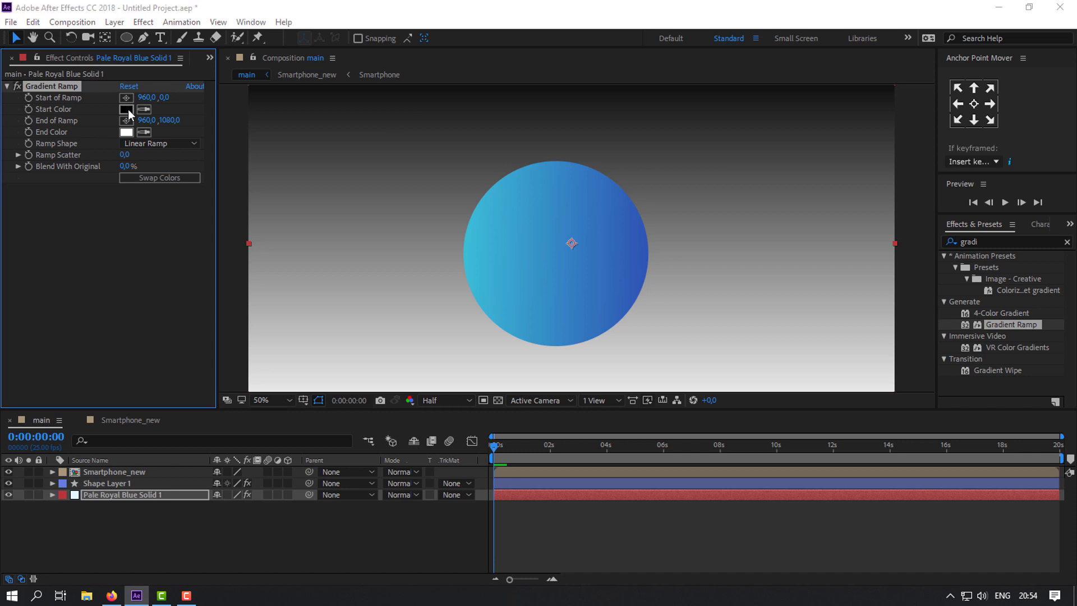
# Set the background Gradient Ramp's start color to 4FC1D5 and its end color to light gray BFBEBE
pyautogui.click(127, 110)
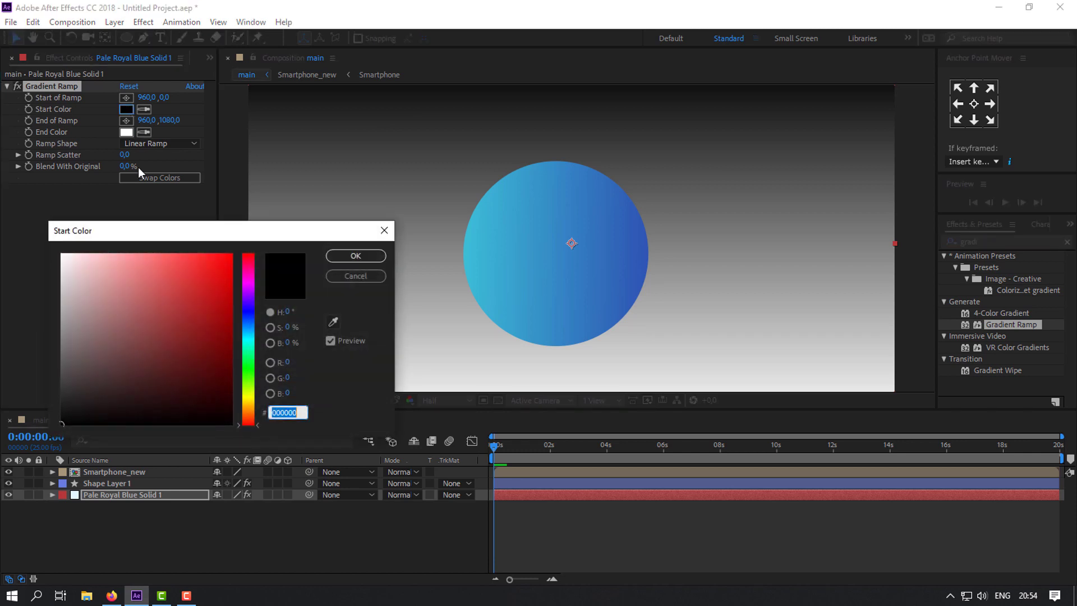
pyautogui.click(251, 343)
pyautogui.moveTo(251, 343); pyautogui.dragTo(250, 339)
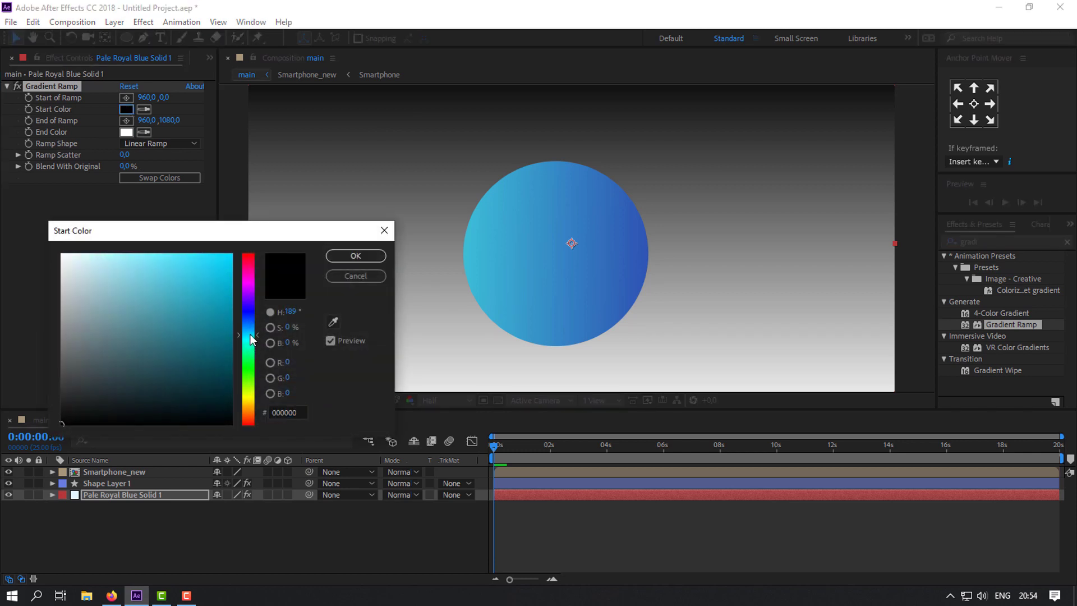
pyautogui.moveTo(209, 308)
pyautogui.mouseDown()
pyautogui.moveTo(144, 258)
pyautogui.moveTo(168, 281)
pyautogui.mouseUp()
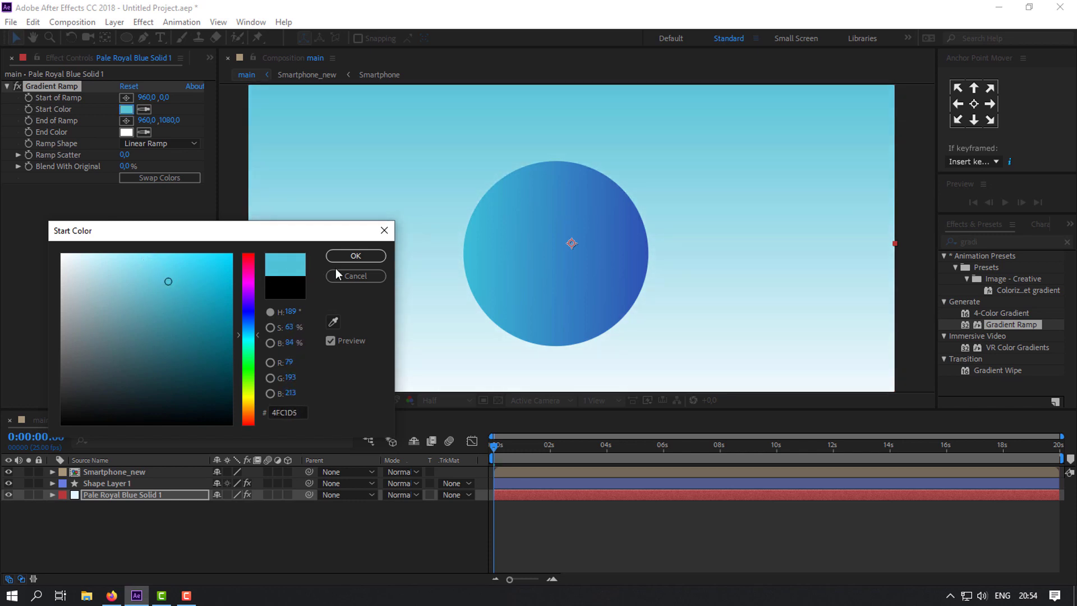
pyautogui.click(356, 256)
pyautogui.click(126, 131)
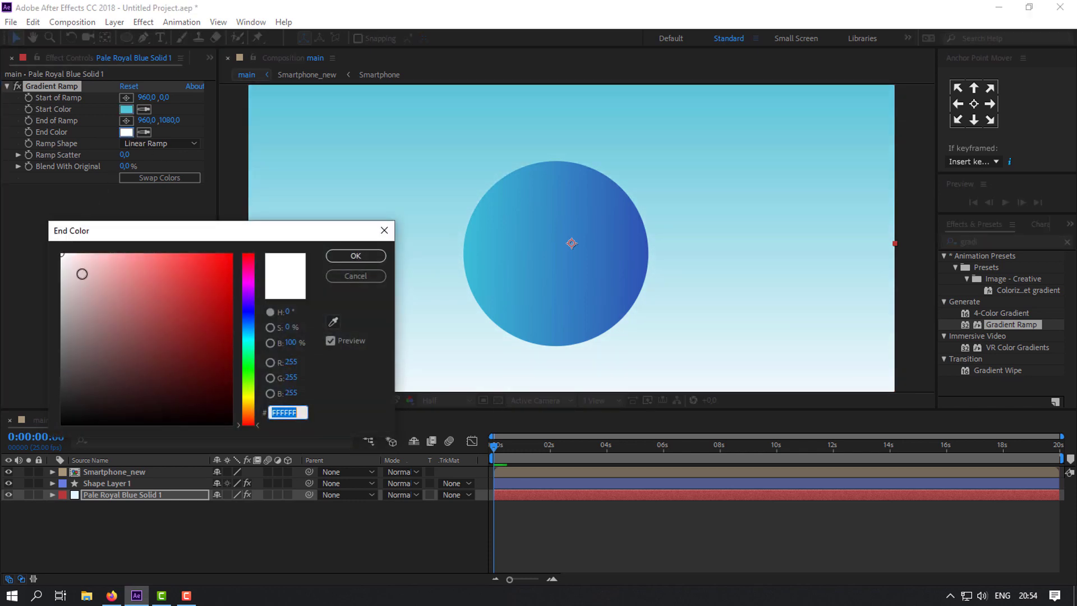
pyautogui.moveTo(82, 274); pyautogui.dragTo(62, 296)
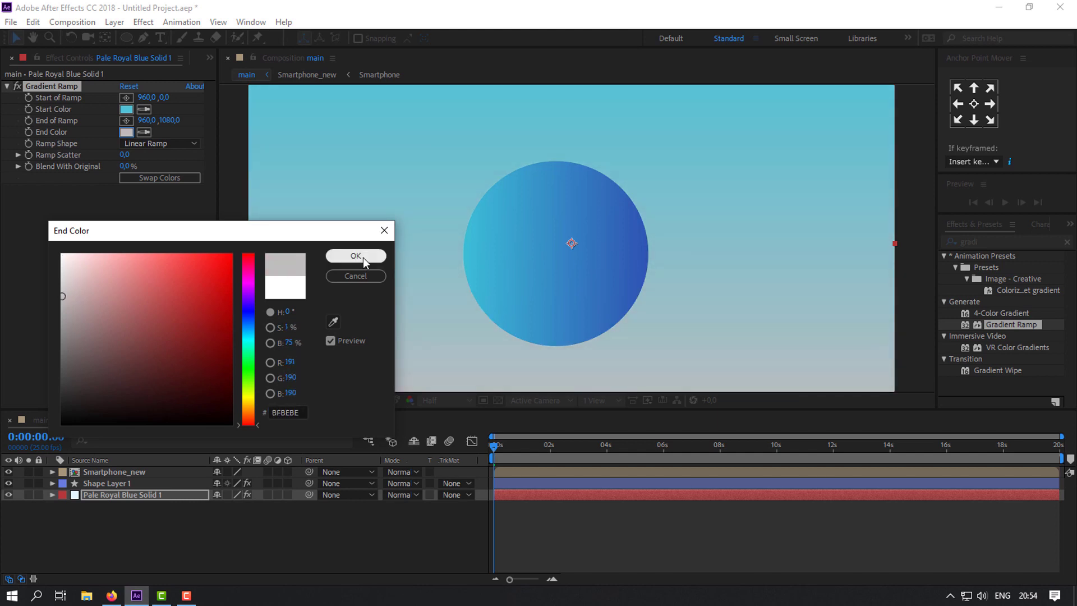
pyautogui.click(356, 256)
# Change the ramp shape to Radial Ramp and compare the swapped color order, keeping turquoise as the start color
pyautogui.click(155, 143)
pyautogui.click(164, 173)
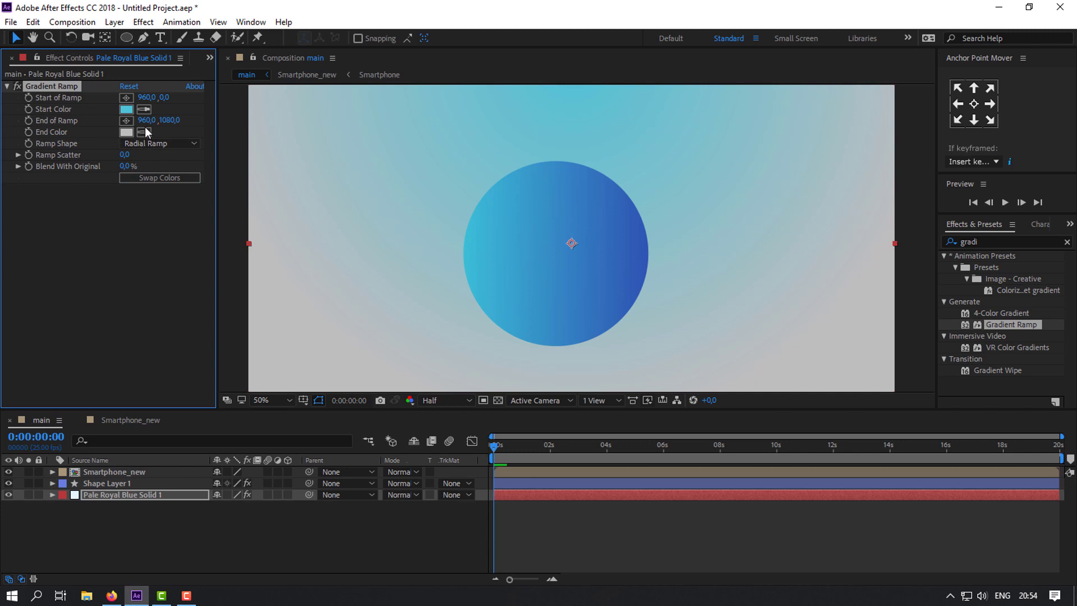
pyautogui.click(153, 177)
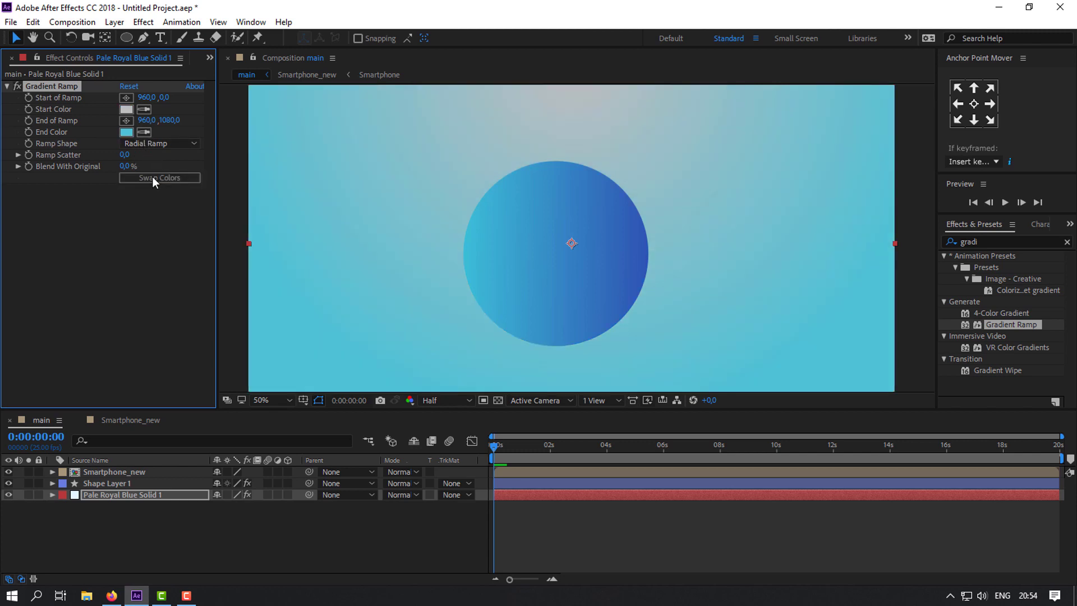
pyautogui.click(153, 177)
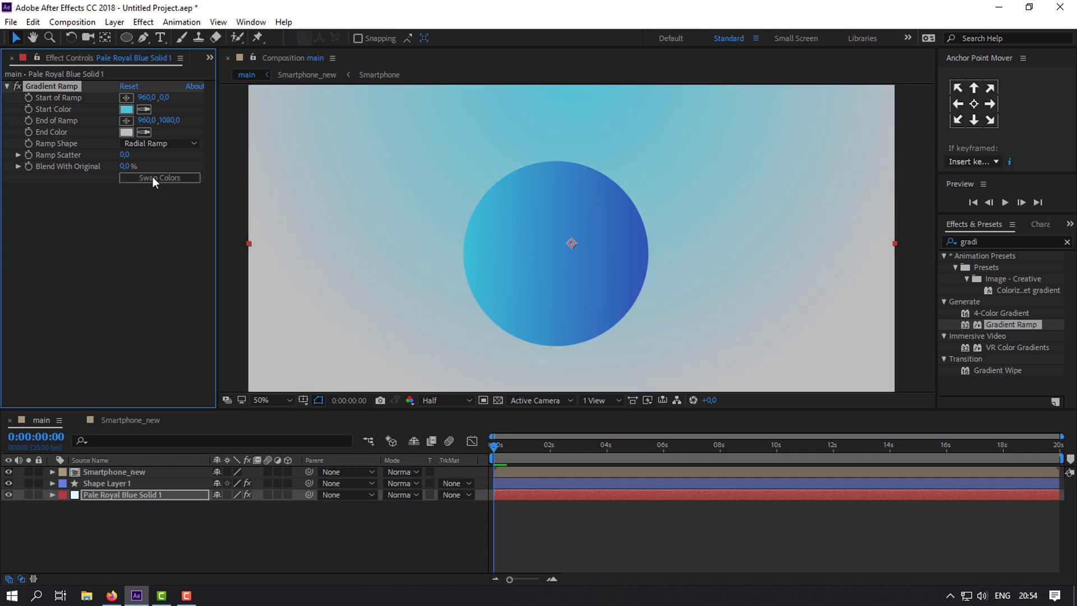
pyautogui.click(153, 178)
pyautogui.click(152, 177)
# Shift the ramp's start color to blue 4F7BD5 and darken its end color to gray A0A0A0
pyautogui.click(127, 109)
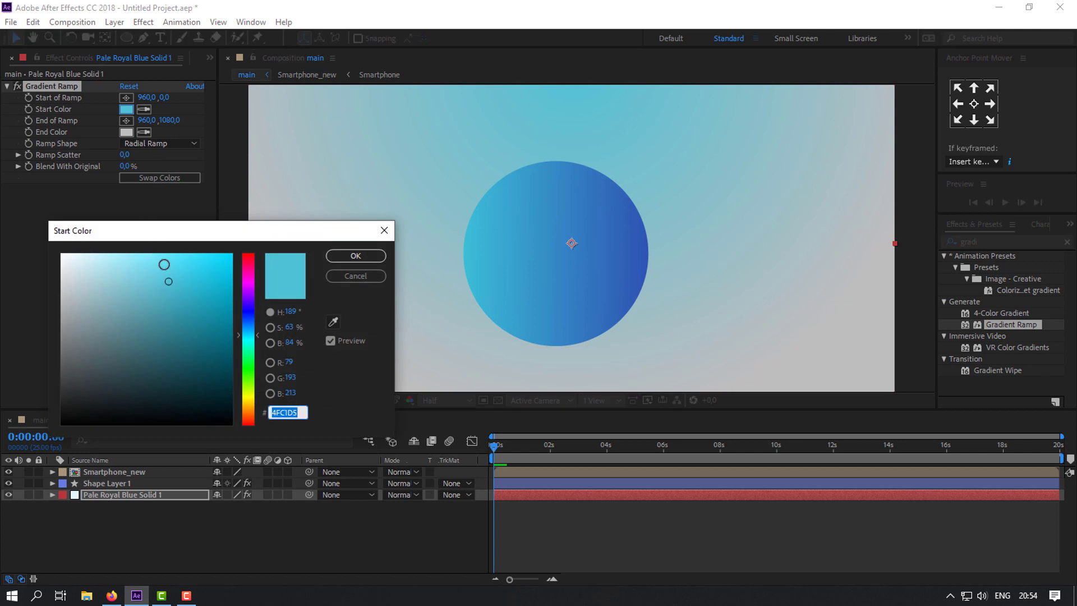
pyautogui.moveTo(252, 335); pyautogui.dragTo(252, 320)
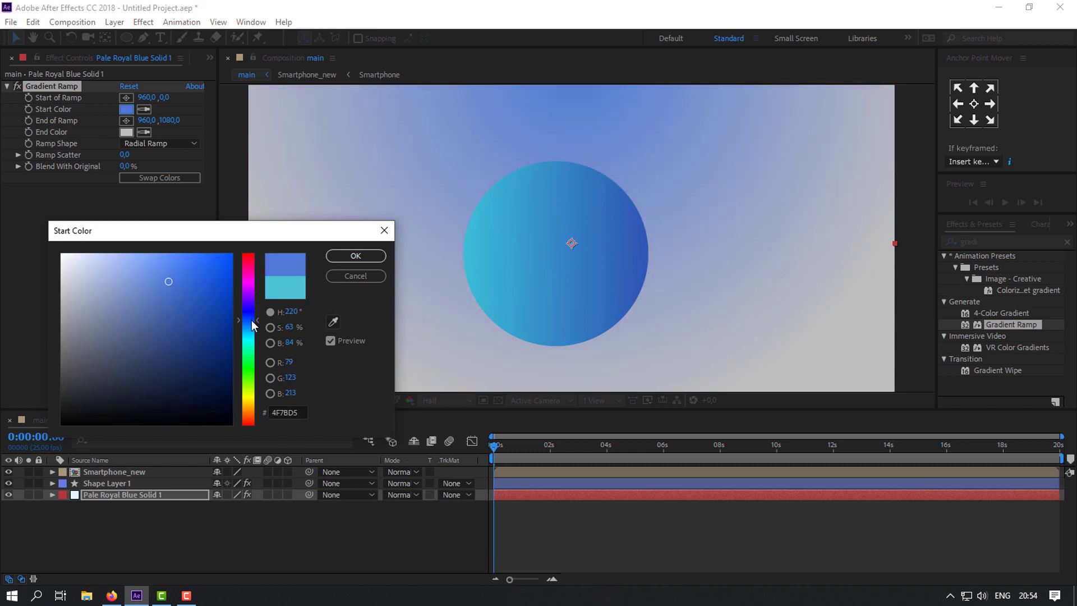
pyautogui.click(349, 259)
pyautogui.click(126, 132)
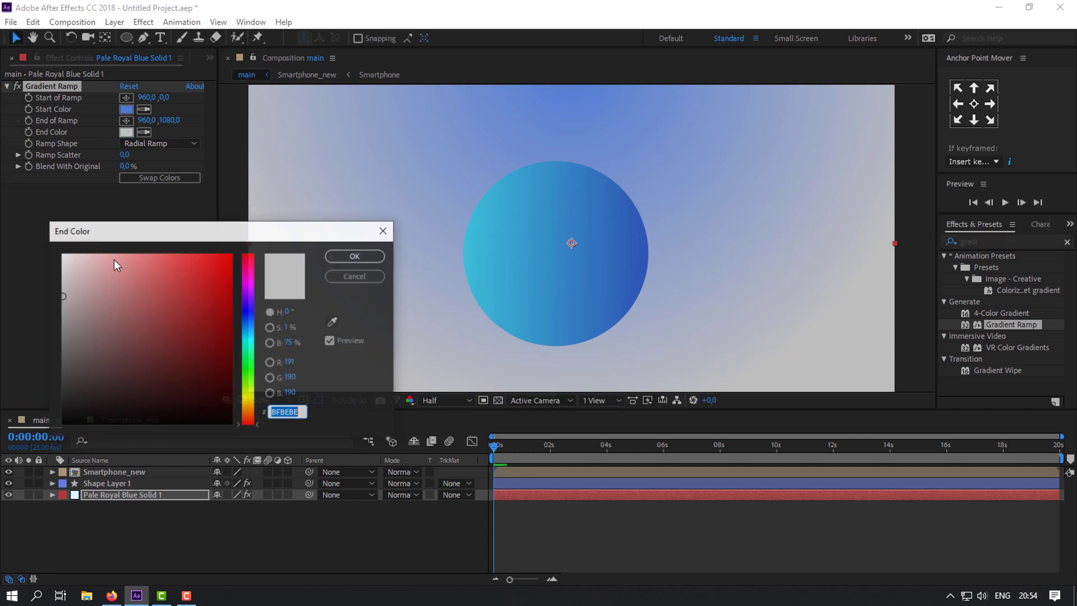
pyautogui.moveTo(89, 329)
pyautogui.mouseDown()
pyautogui.moveTo(47, 459)
pyautogui.moveTo(64, 355)
pyautogui.moveTo(63, 256)
pyautogui.moveTo(42, 351)
pyautogui.moveTo(30, 306)
pyautogui.moveTo(59, 313)
pyautogui.mouseUp()
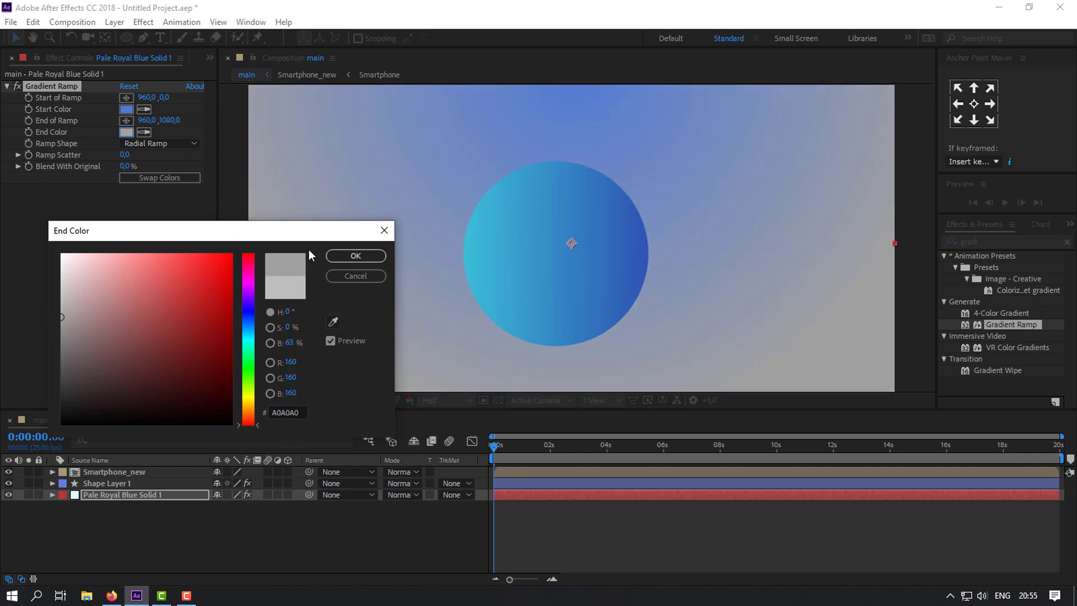
pyautogui.click(341, 256)
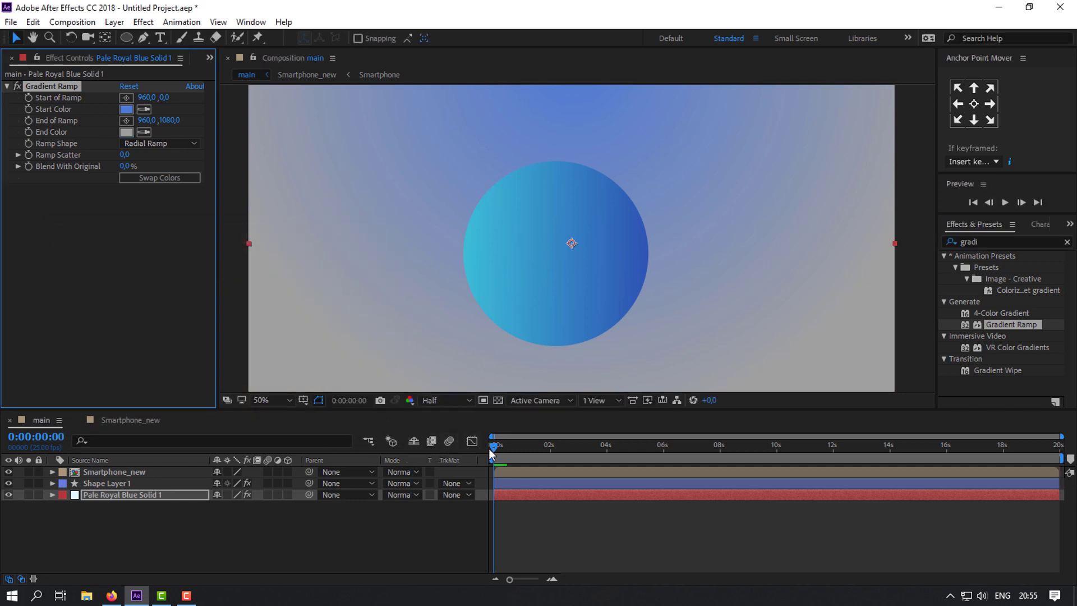
# With the phone raised in view, lighten the ramp's end color to DDDCDC and preview the animation
pyautogui.moveTo(492, 447); pyautogui.dragTo(544, 459)
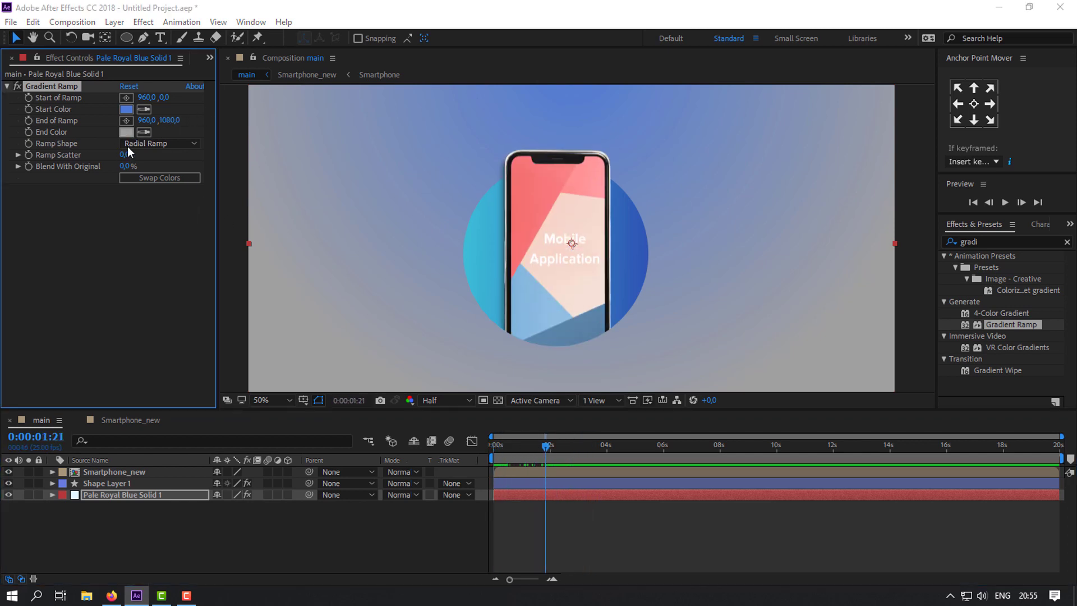
pyautogui.click(126, 132)
pyautogui.click(61, 275)
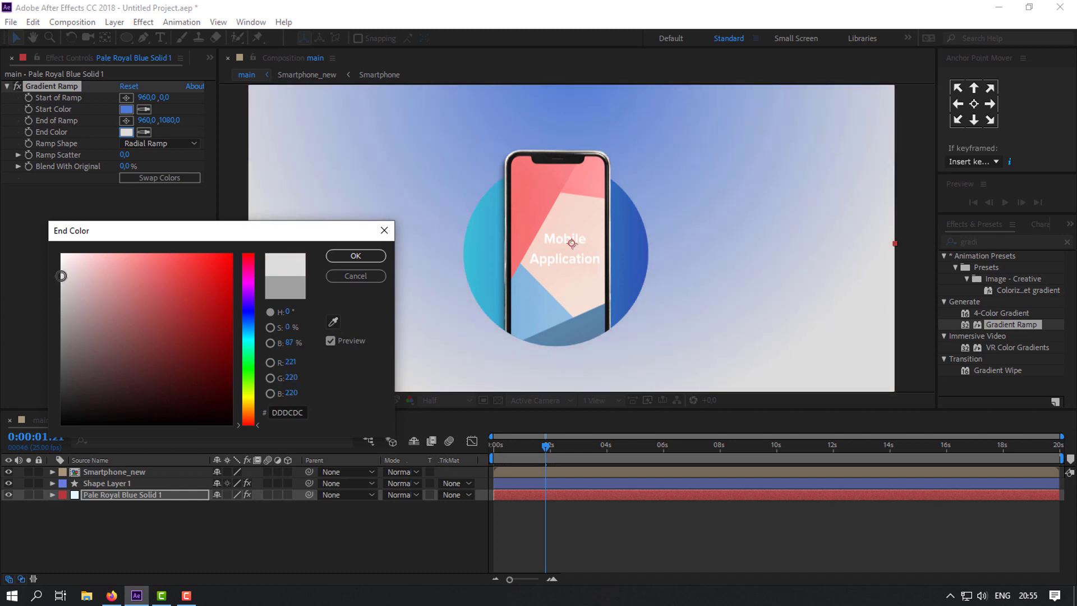
pyautogui.click(354, 255)
pyautogui.press('space')
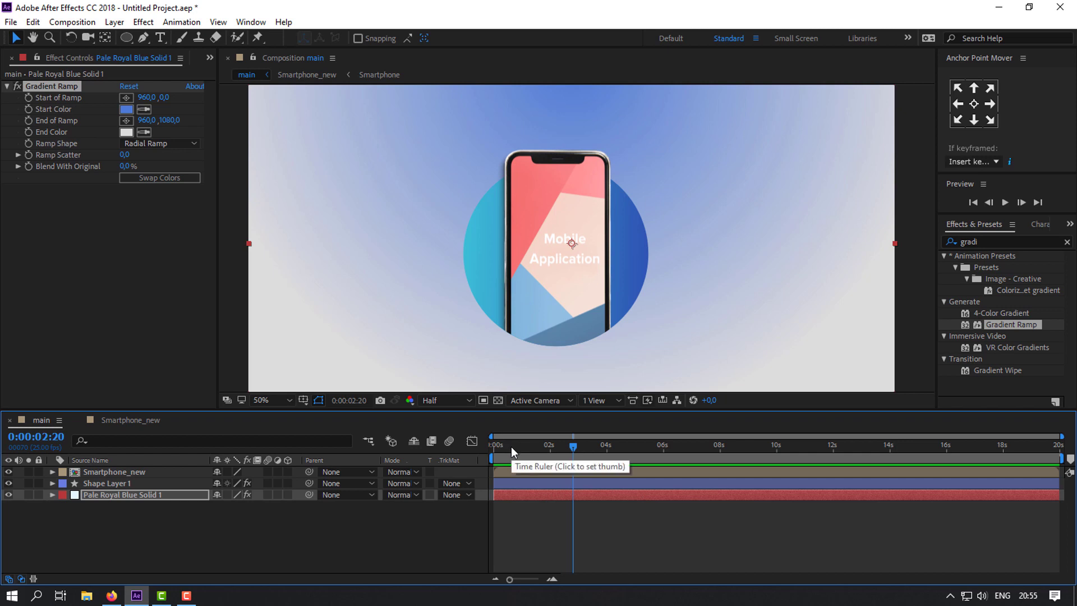
pyautogui.press('space')
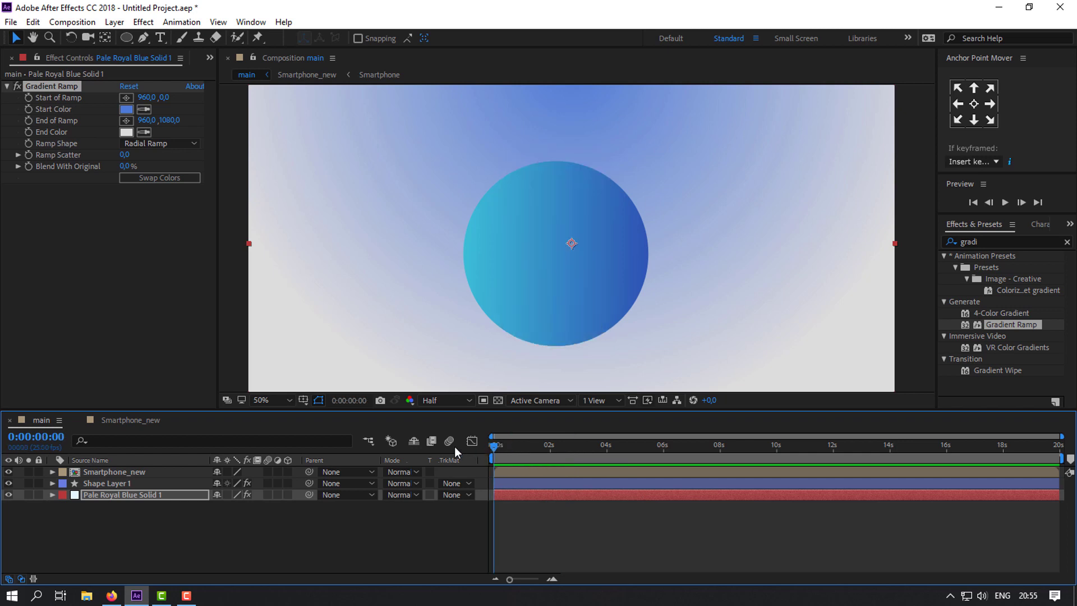
# Move Smartphone_new and Shape Layer 1 together about 300 px to the left and check the raised phone at 0:00:02:15
pyautogui.click(108, 471)
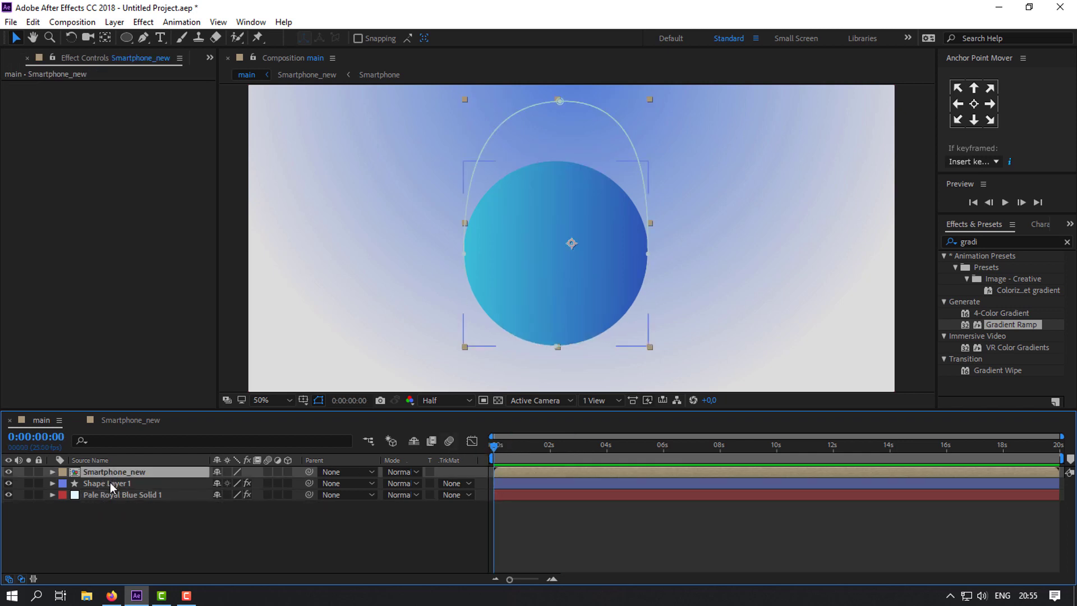
pyautogui.keyDown('ctrl'); pyautogui.click(110, 483); pyautogui.keyUp('ctrl')
pyautogui.hotkey('shift', 'Left')
pyautogui.hotkey('shift', 'Left')
pyautogui.hotkey('shift', 'Left')
pyautogui.hotkey('shift', 'Left')
pyautogui.hotkey('shift', 'Left')
pyautogui.hotkey('shift', 'Left')
pyautogui.hotkey('shift', 'Left')
pyautogui.hotkey('shift', 'Left')
pyautogui.hotkey('shift', 'Left')
pyautogui.hotkey('shift', 'Left')
pyautogui.hotkey('shift', 'Left')
pyautogui.hotkey('shift', 'Left')
pyautogui.hotkey('shift', 'Left')
pyautogui.hotkey('shift', 'Left')
pyautogui.hotkey('shift', 'Left')
pyautogui.hotkey('shift', 'Left')
pyautogui.hotkey('shift', 'Left')
pyautogui.hotkey('shift', 'Left')
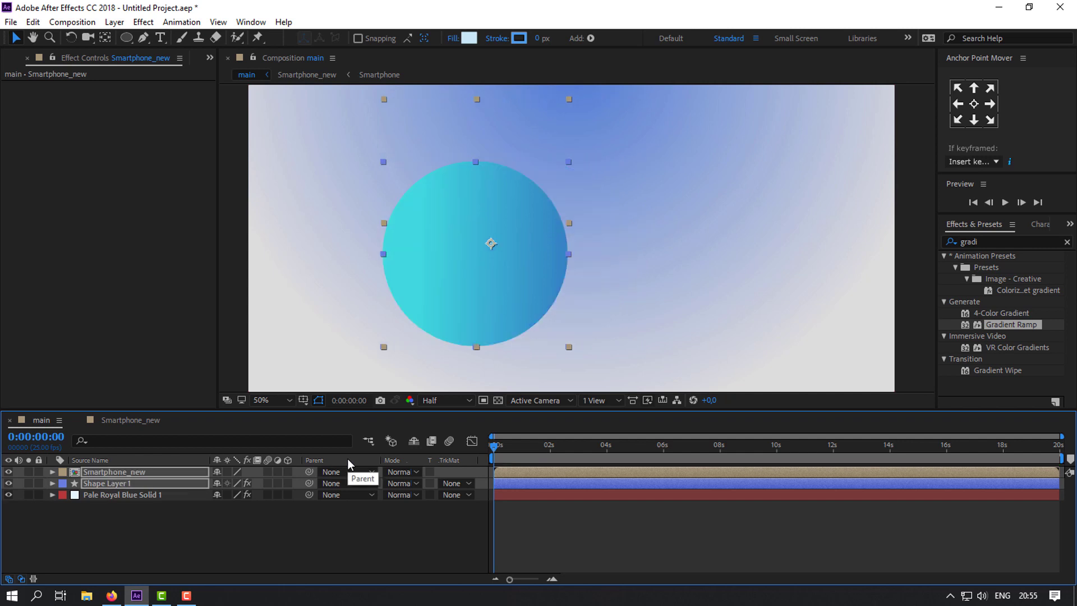
pyautogui.hotkey('shift', 'Left')
pyautogui.hotkey('shift', 'Left')
pyautogui.hotkey('shift', 'Left')
pyautogui.hotkey('shift', 'Left')
pyautogui.hotkey('shift', 'Left')
pyautogui.hotkey('shift', 'Left')
pyautogui.hotkey('shift', 'Left')
pyautogui.hotkey('shift', 'Left')
pyautogui.hotkey('shift', 'Left')
pyautogui.hotkey('shift', 'Left')
pyautogui.hotkey('shift', 'Left')
pyautogui.hotkey('shift', 'Left')
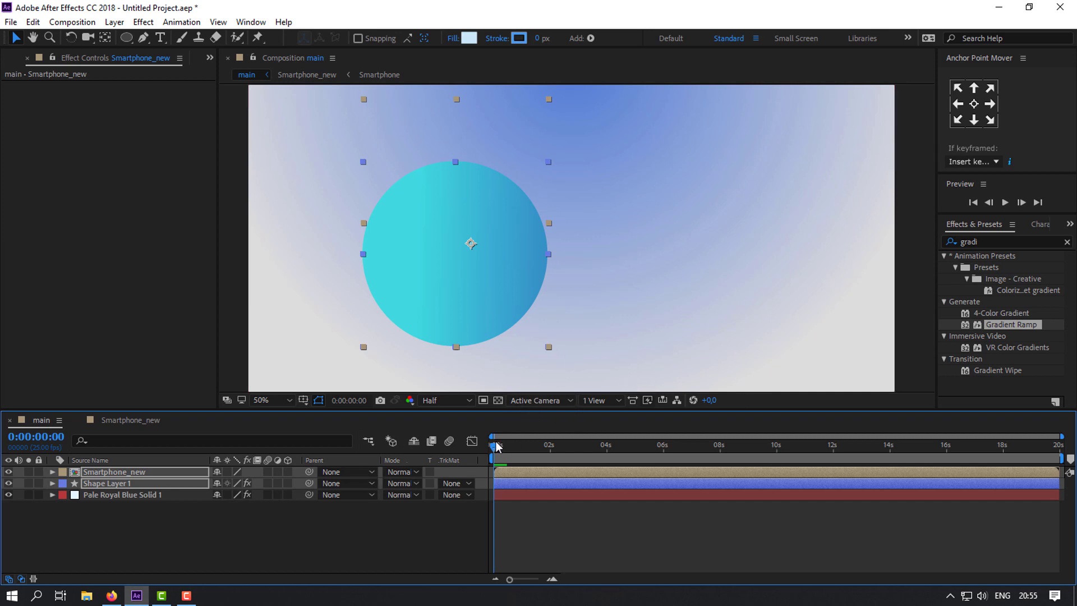
pyautogui.moveTo(495, 447); pyautogui.dragTo(567, 468)
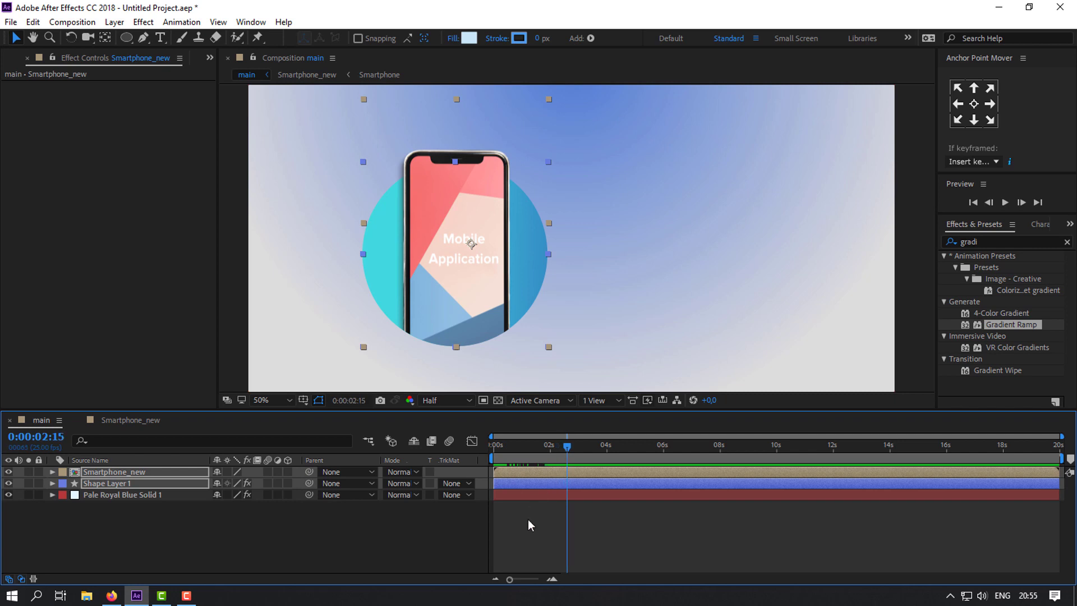
pyautogui.click(529, 522)
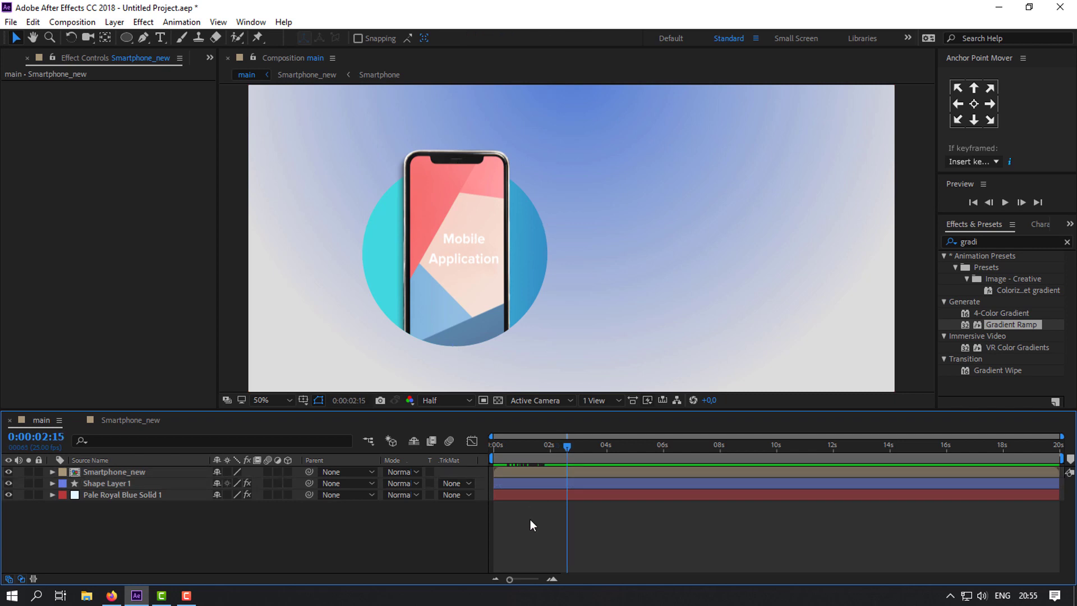
# Try the background ramp's start point behind the circle's left part, at about 406, 478
pyautogui.click(126, 496)
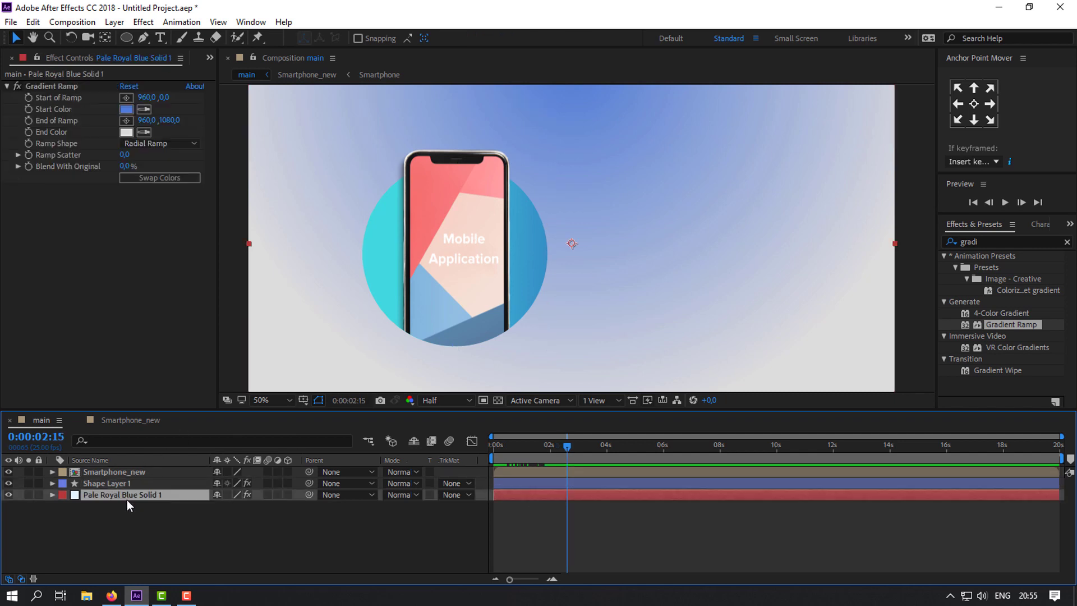
pyautogui.click(127, 98)
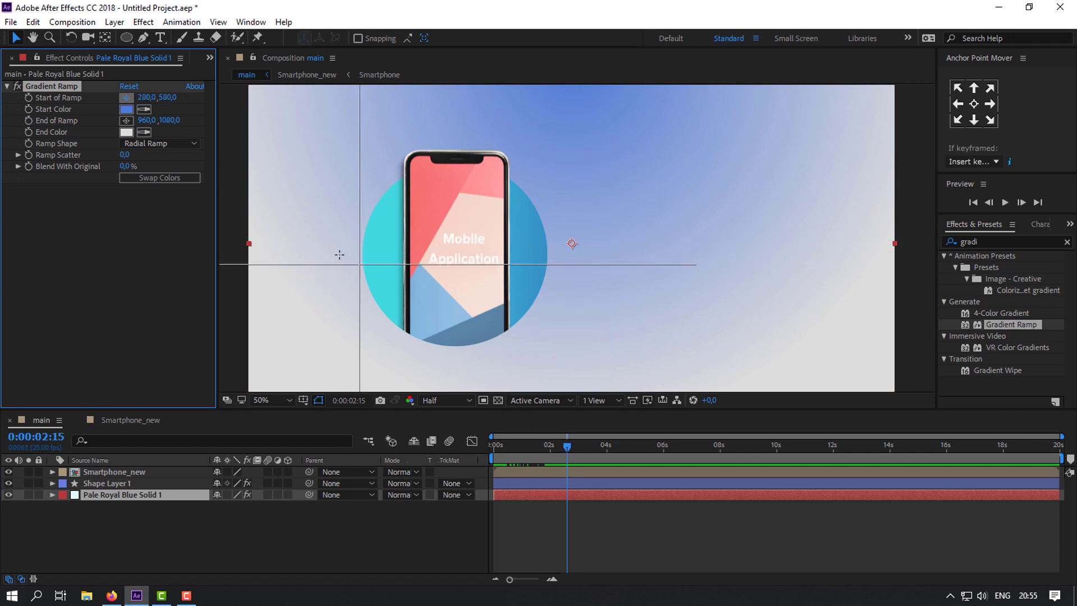
pyautogui.click(332, 253)
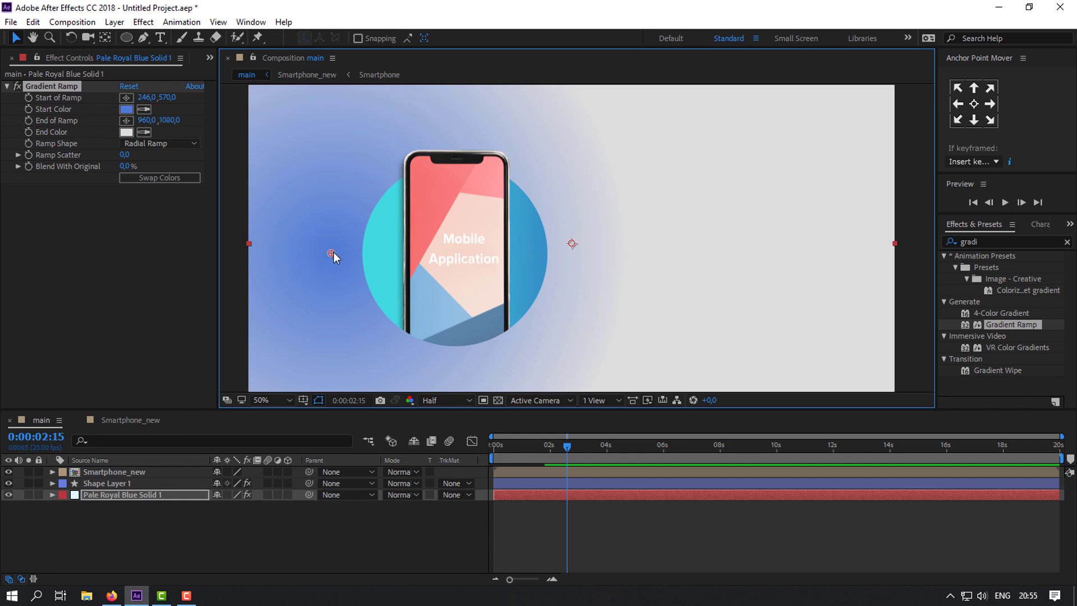
pyautogui.moveTo(345, 238); pyautogui.dragTo(384, 224)
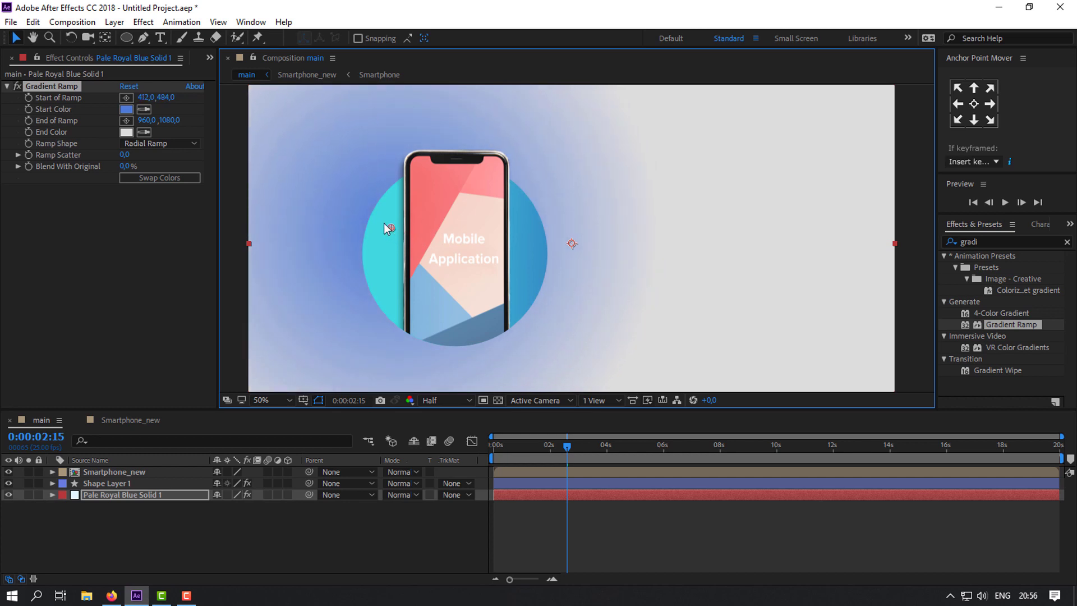
pyautogui.click(304, 521)
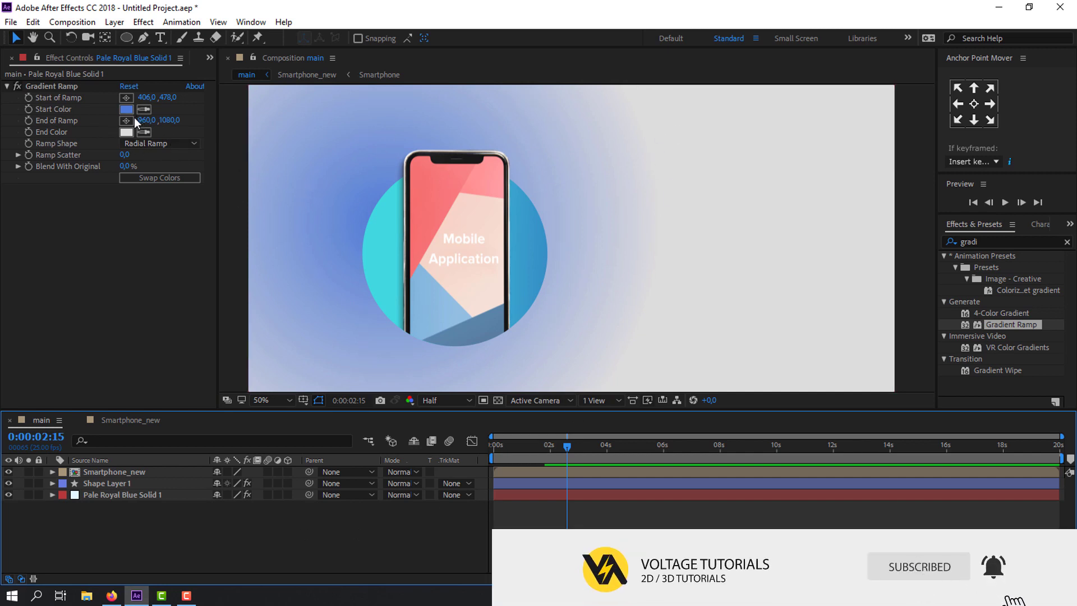
# Place the background ramp's start point just beyond the composition's left edge, near mid-height
pyautogui.click(126, 97)
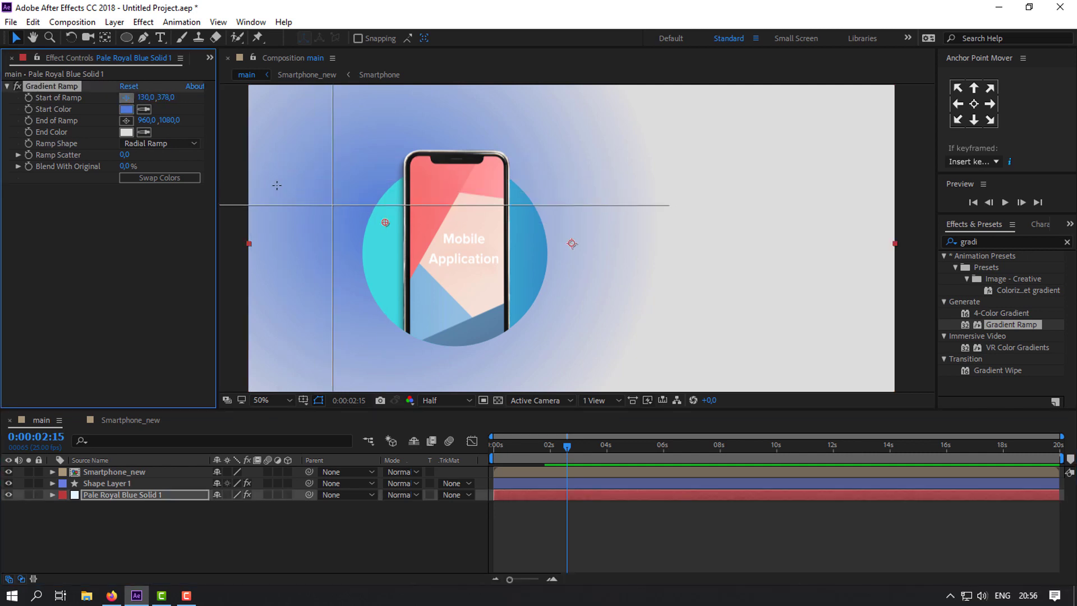
pyautogui.click(281, 176)
pyautogui.moveTo(280, 176); pyautogui.dragTo(199, 228)
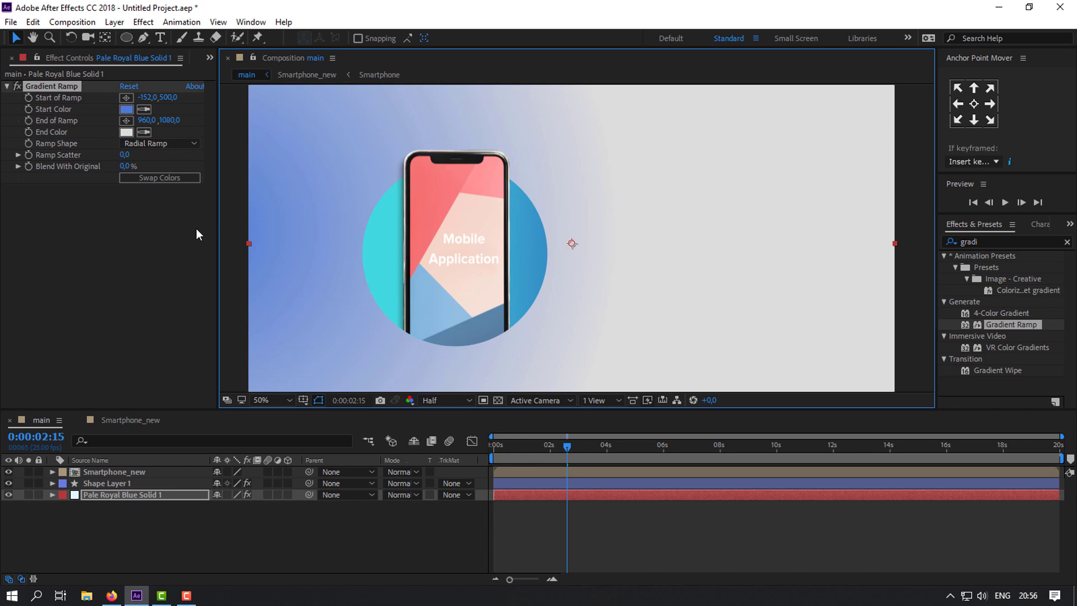
pyautogui.moveTo(196, 227); pyautogui.dragTo(218, 226)
# Move Smartphone_new and Shape Layer 1 together about 80 px farther left
pyautogui.click(133, 472)
pyautogui.keyDown('ctrl'); pyautogui.click(119, 481); pyautogui.keyUp('ctrl')
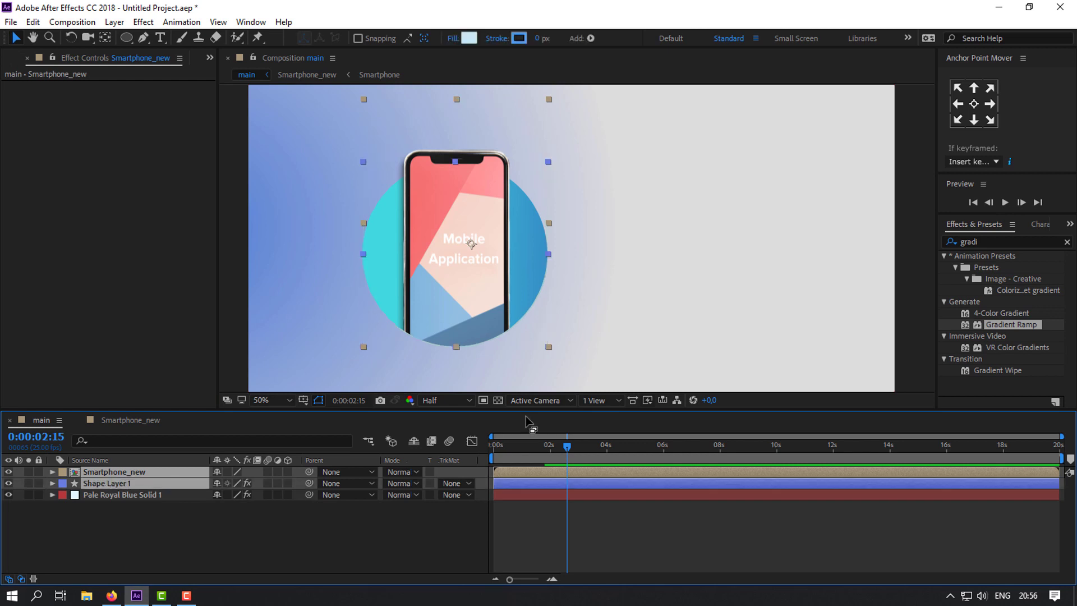
pyautogui.hotkey('shift', 'Left')
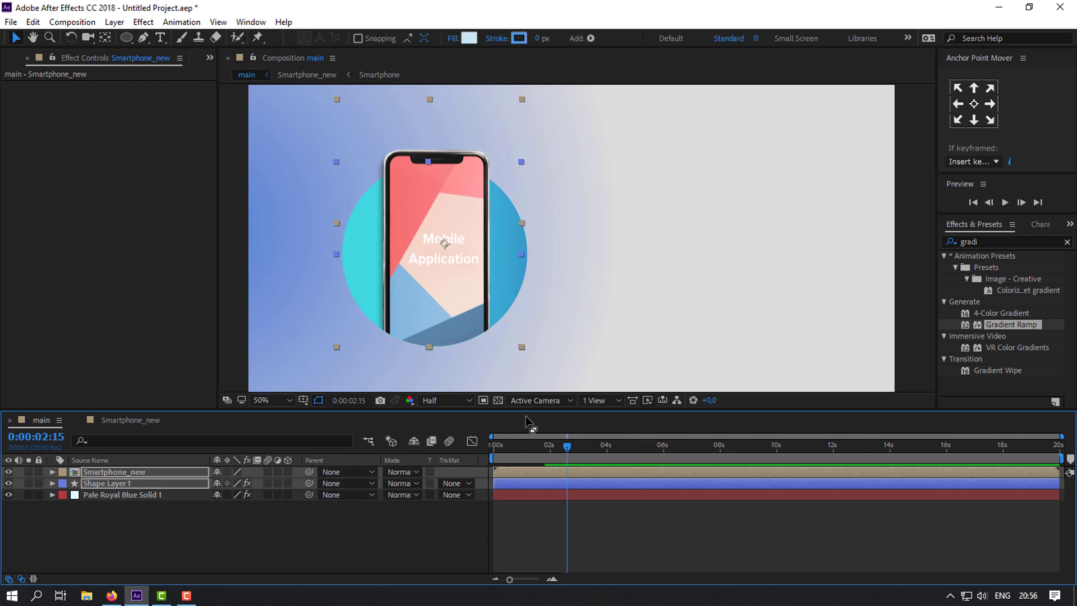
pyautogui.hotkey('shift', 'Left')
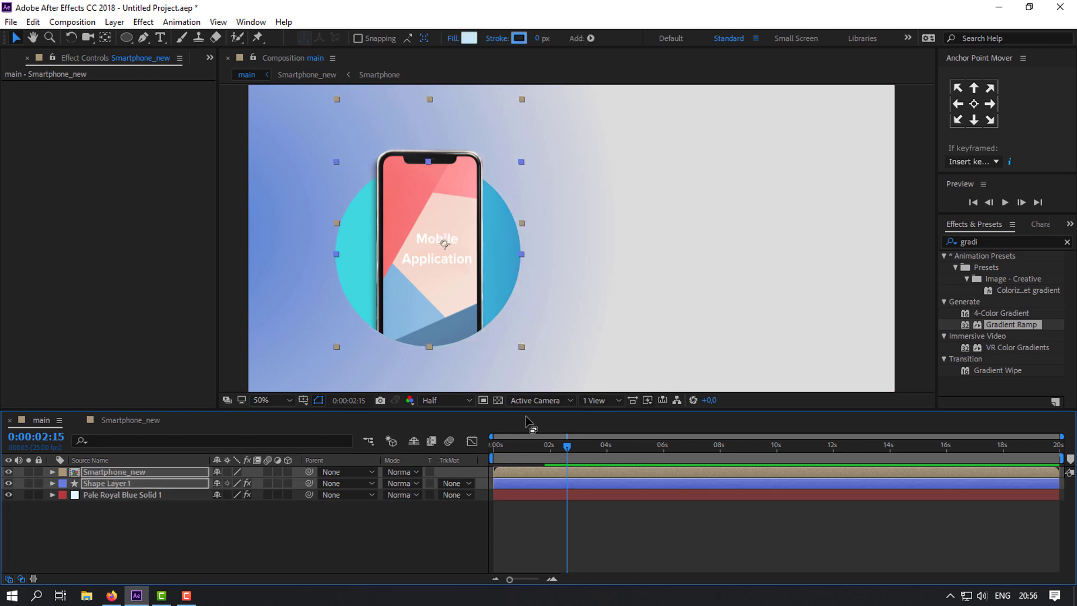
pyautogui.click(329, 516)
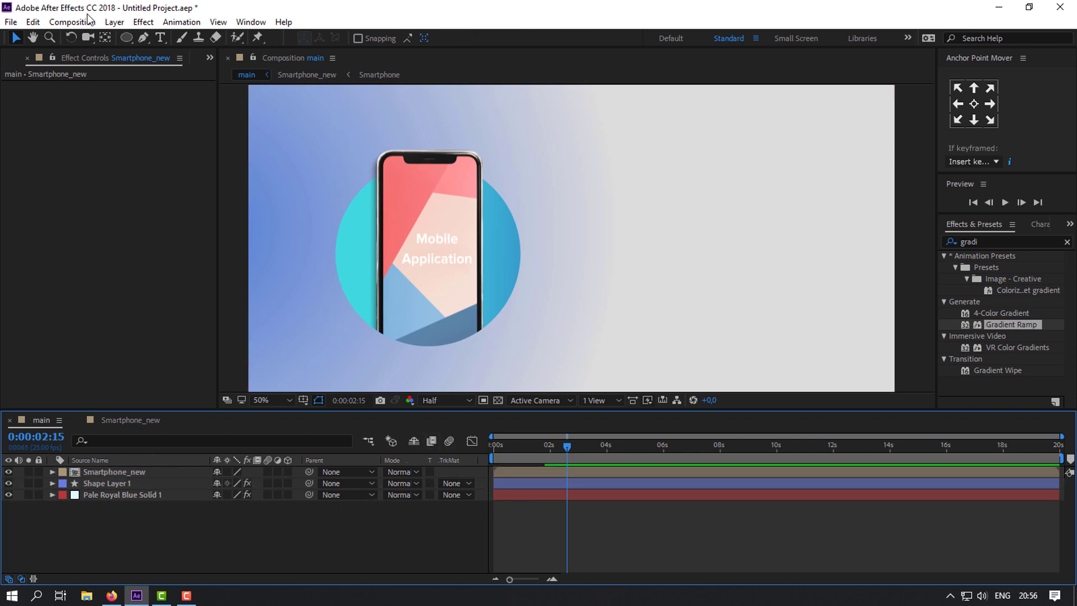
# Create a paragraph text box beside the phone reading "Download" on the first line and "Mobile Application" on the second
pyautogui.click(159, 38)
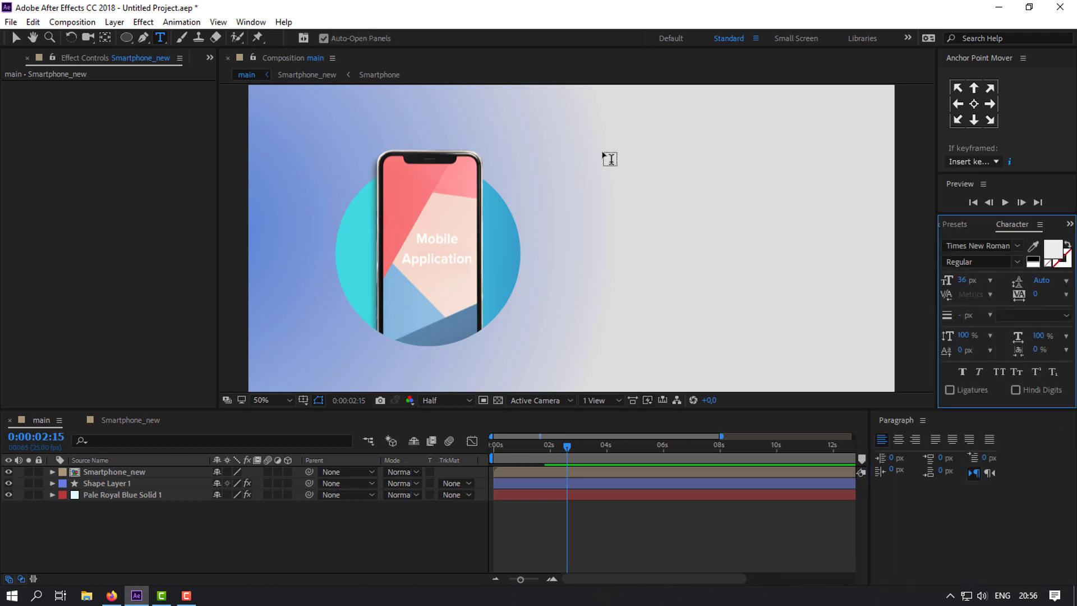
pyautogui.moveTo(602, 163); pyautogui.dragTo(840, 260)
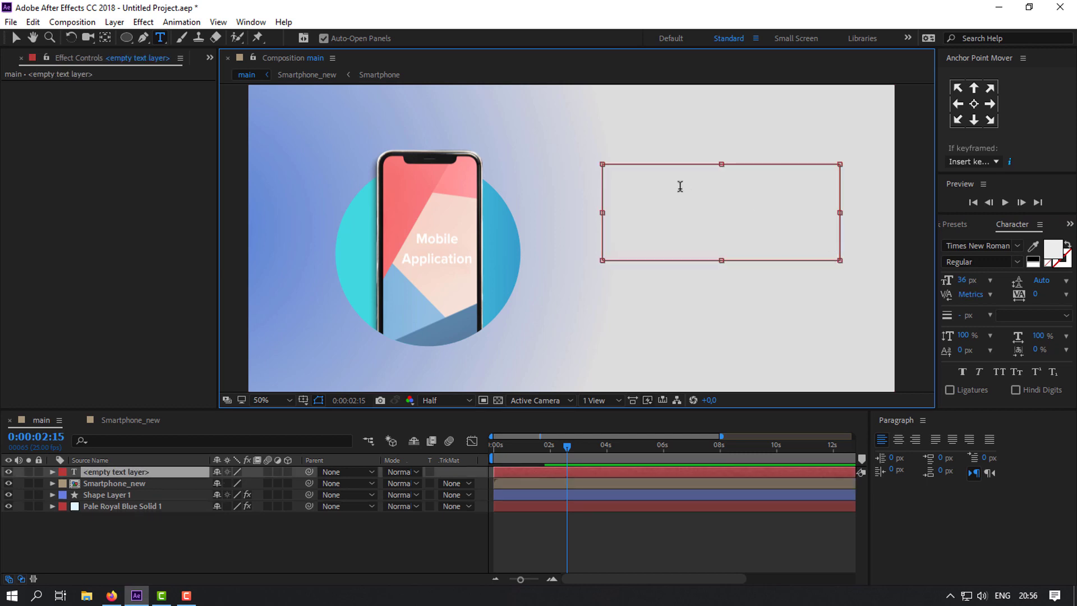
pyautogui.write('Download')
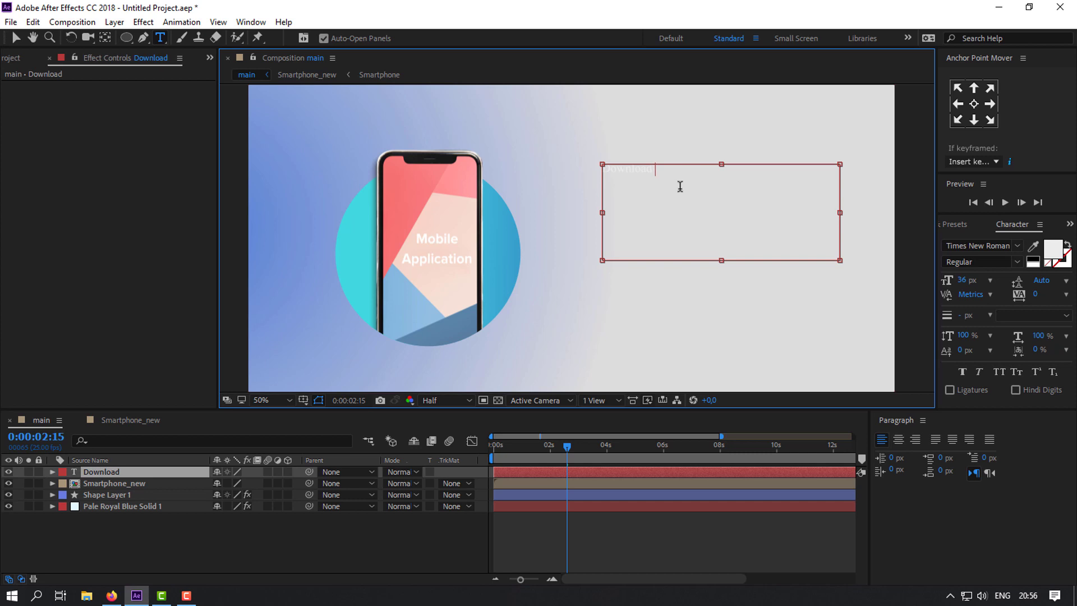
pyautogui.write('Mobile Ap')
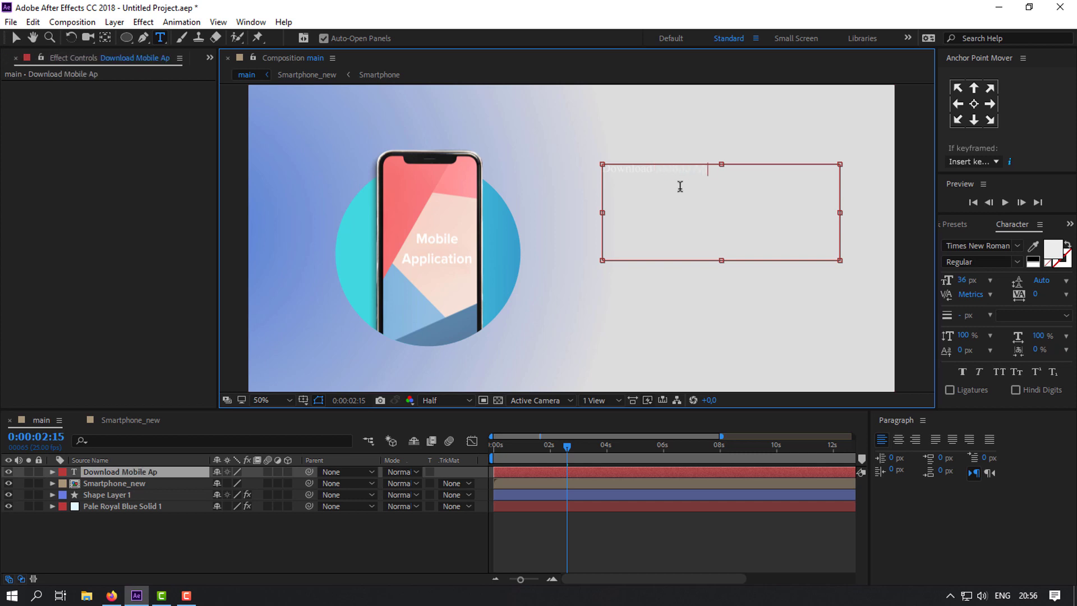
pyautogui.write('plication')
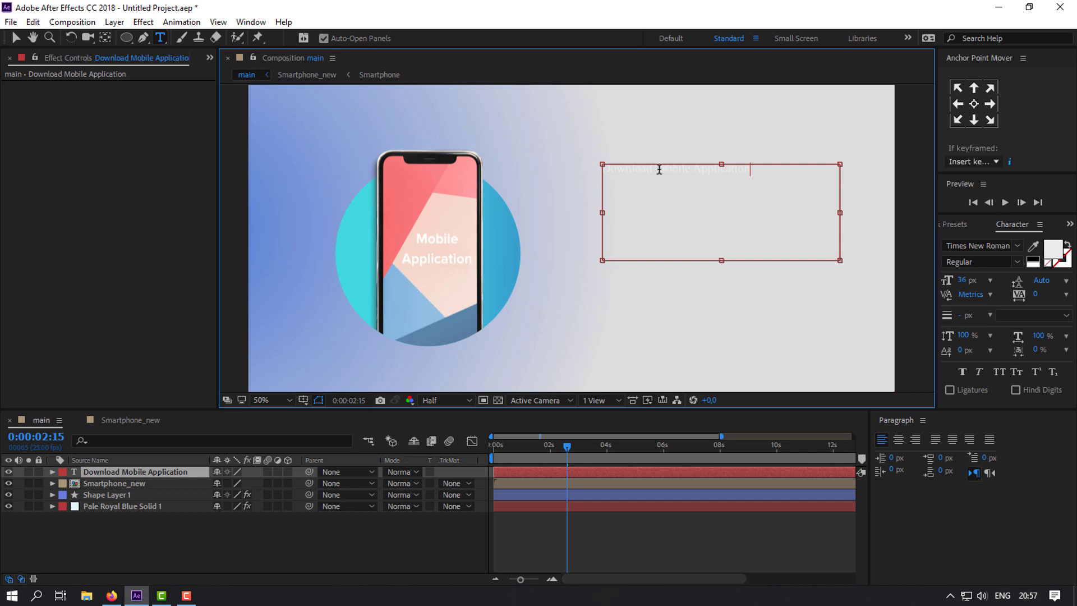
pyautogui.press('Return')
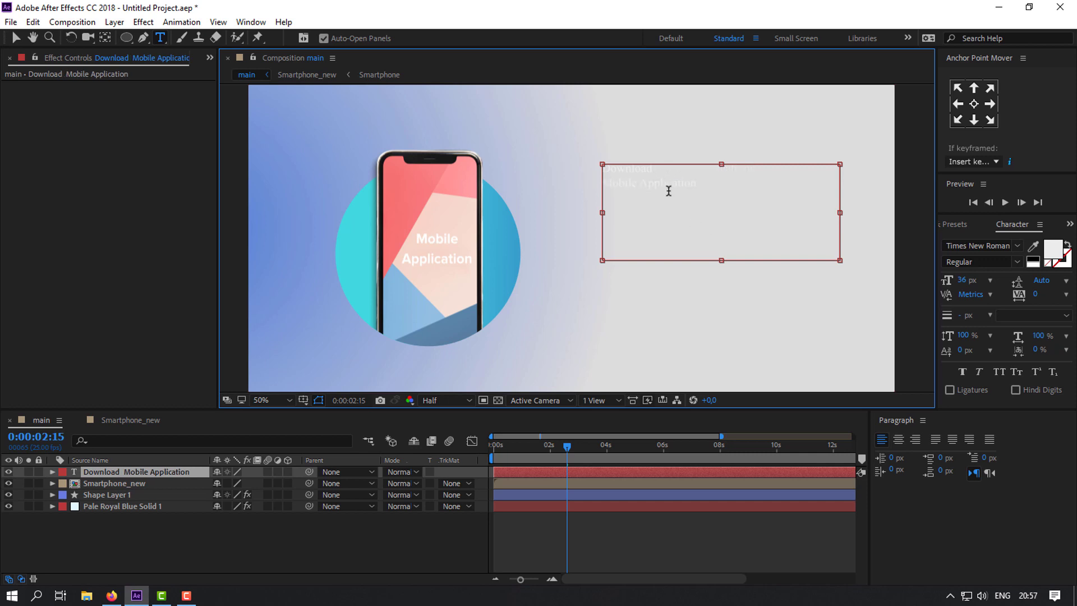
# Recolour the whole text with a blue sampled from the background near the composition's upper-left corner
pyautogui.hotkey('ctrl', 'a')
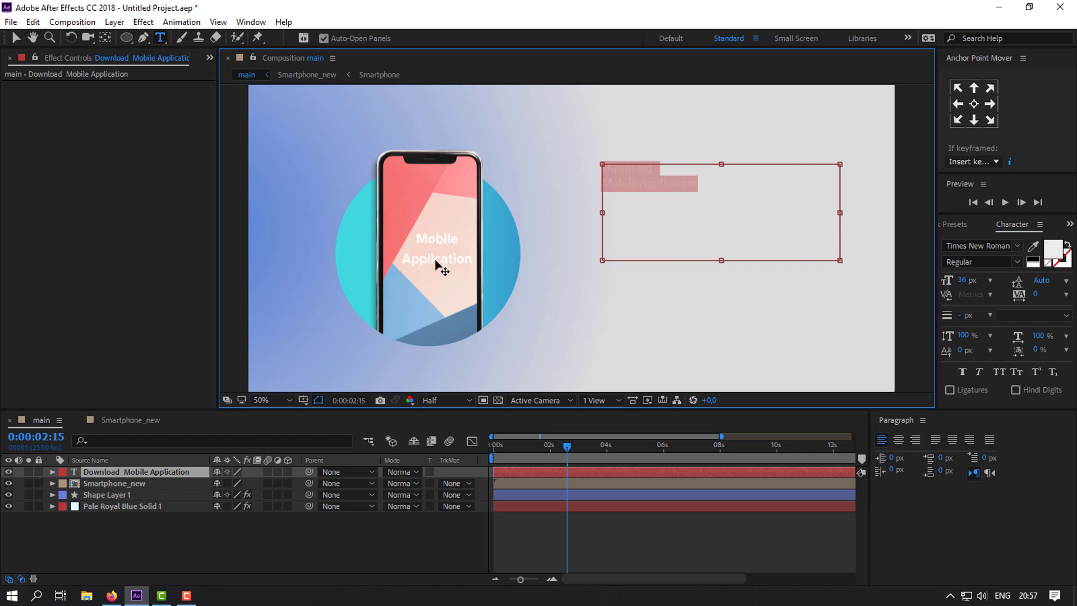
pyautogui.click(1053, 251)
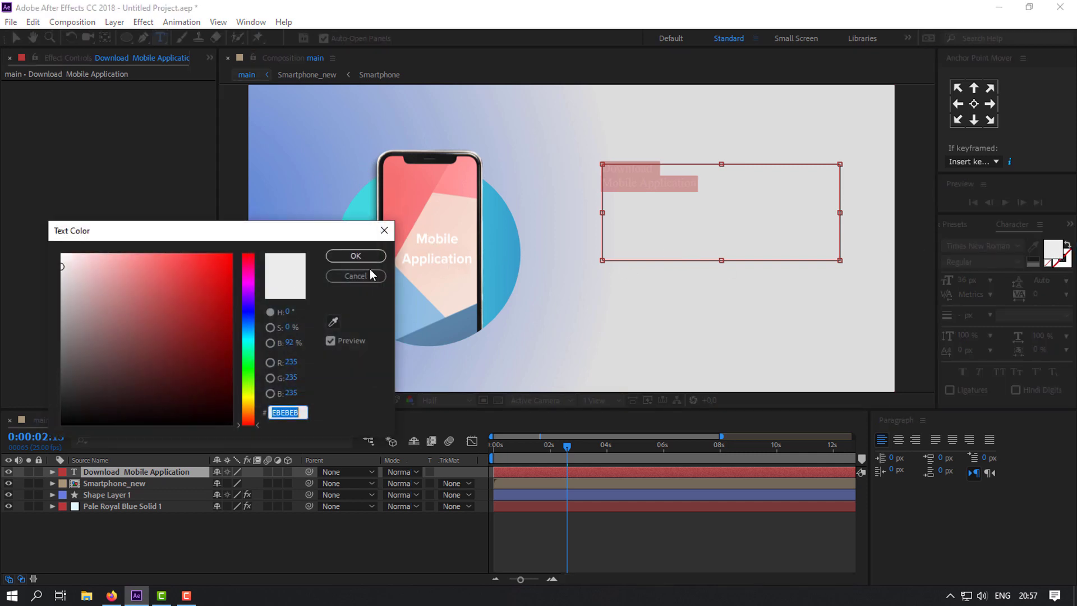
pyautogui.click(333, 322)
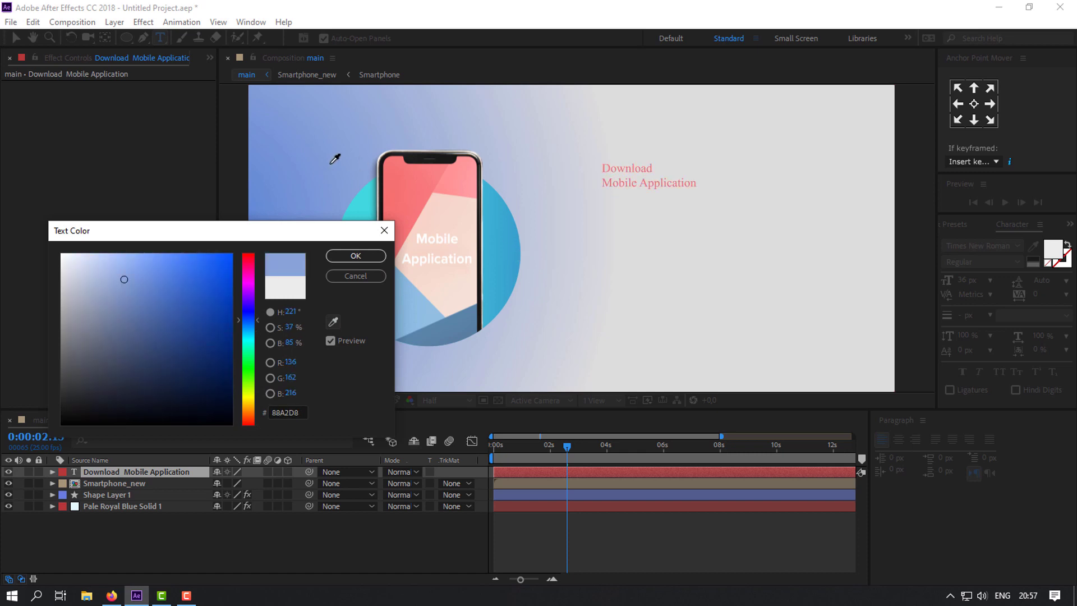
pyautogui.click(261, 127)
pyautogui.click(356, 255)
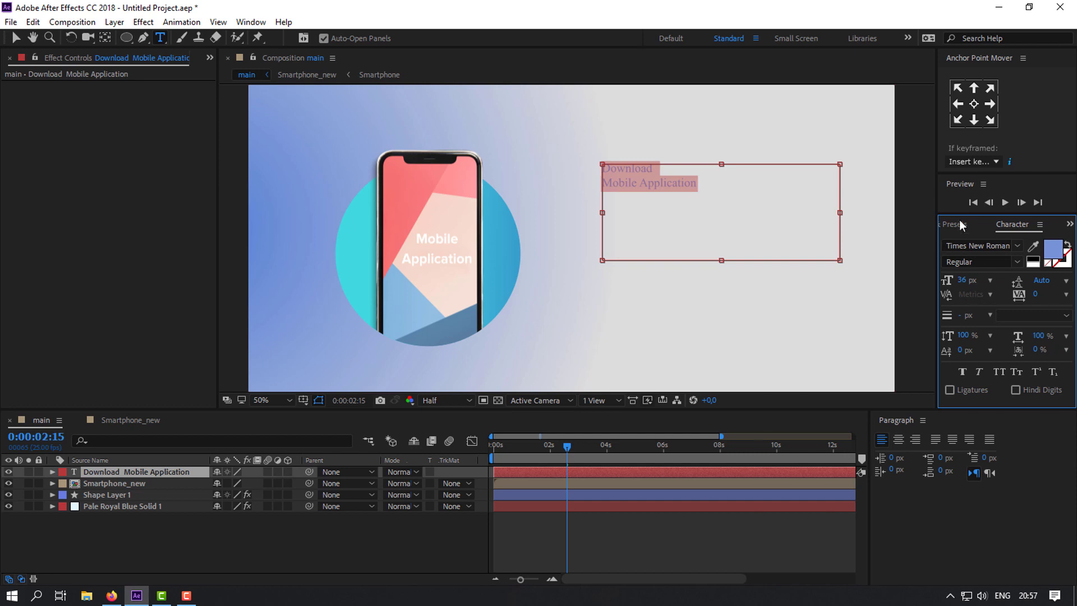
# Set the text's font to Calibri Bold at 82 px
pyautogui.click(978, 243)
pyautogui.write('cal')
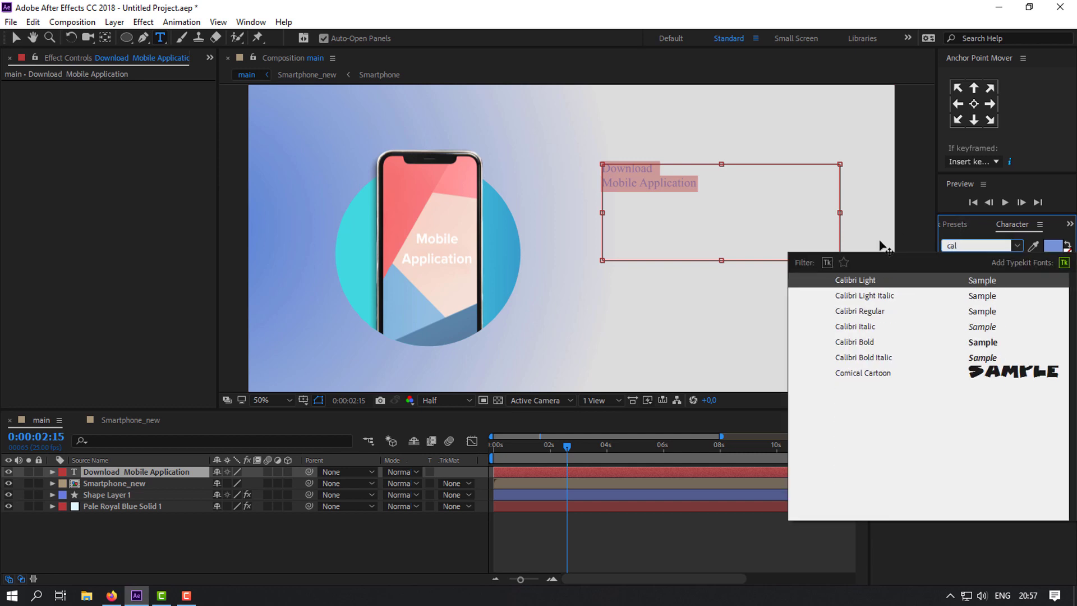
pyautogui.click(864, 343)
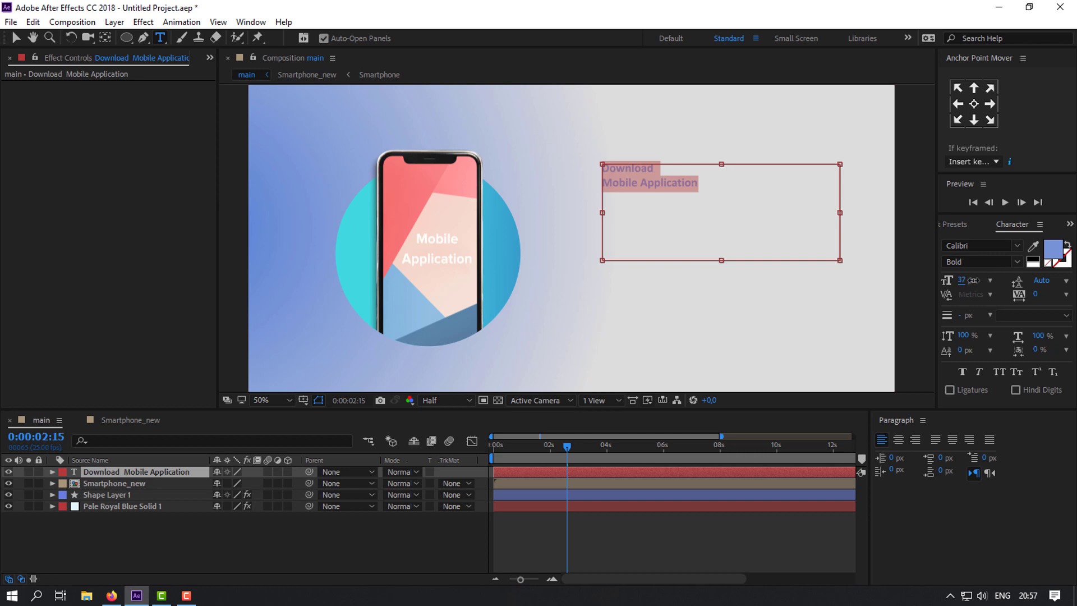
pyautogui.moveTo(973, 279)
pyautogui.mouseDown()
pyautogui.moveTo(996, 278)
pyautogui.moveTo(982, 276)
pyautogui.mouseUp()
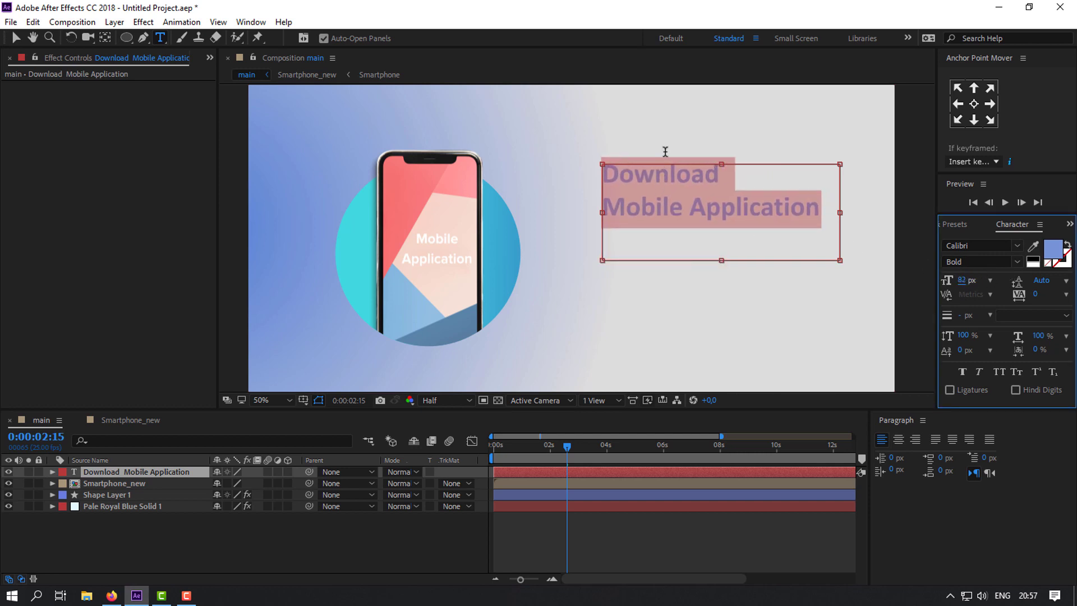
pyautogui.click(679, 127)
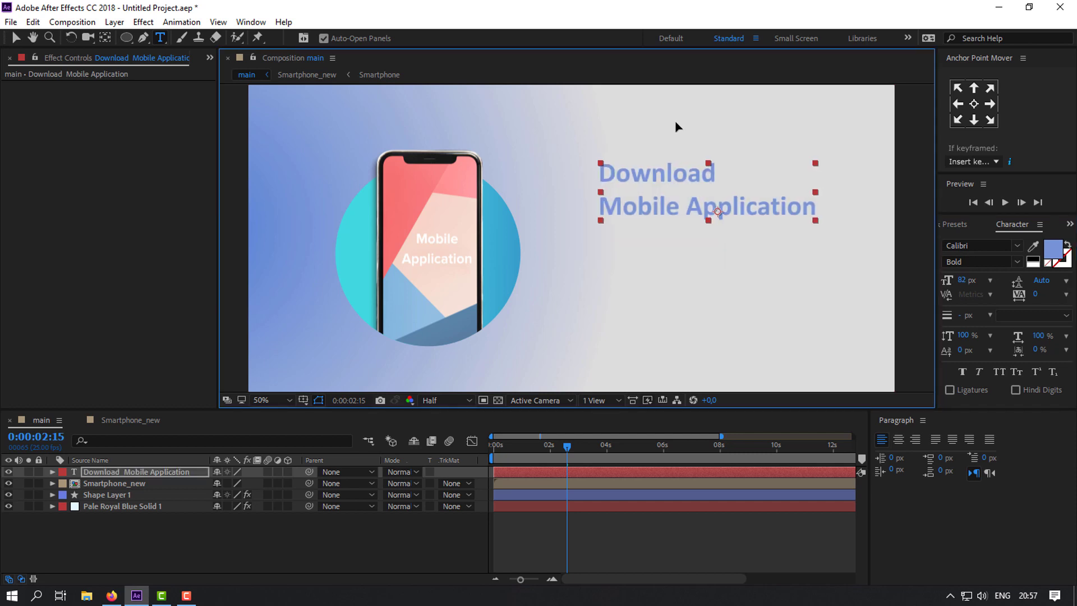
# Move the text about 110 px to the left and slightly down, closer to the phone
pyautogui.moveTo(675, 122); pyautogui.dragTo(641, 129)
pyautogui.doubleClick(631, 170)
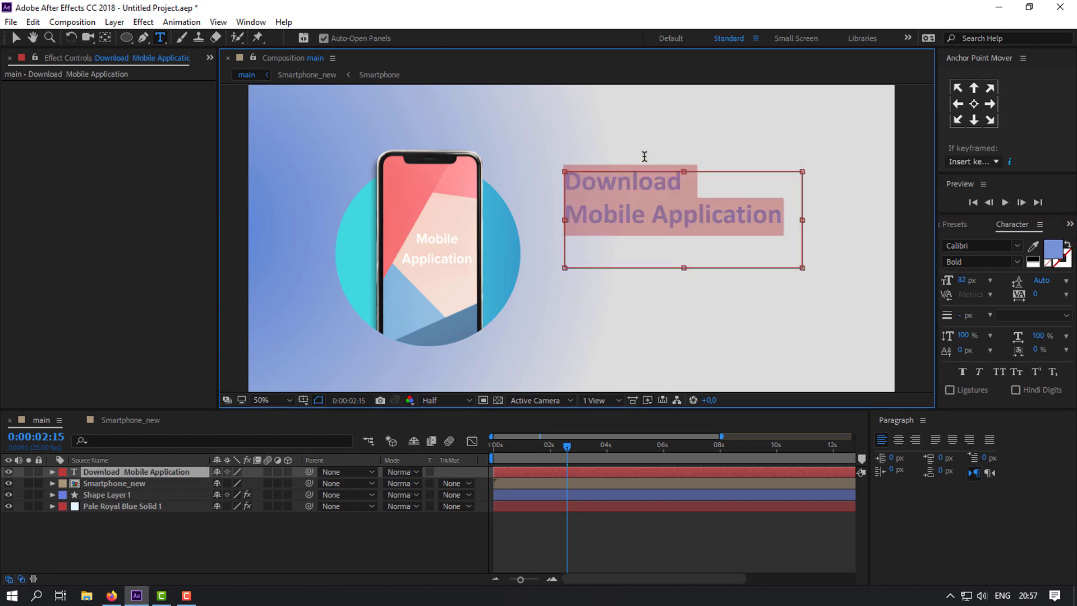
pyautogui.click(632, 200)
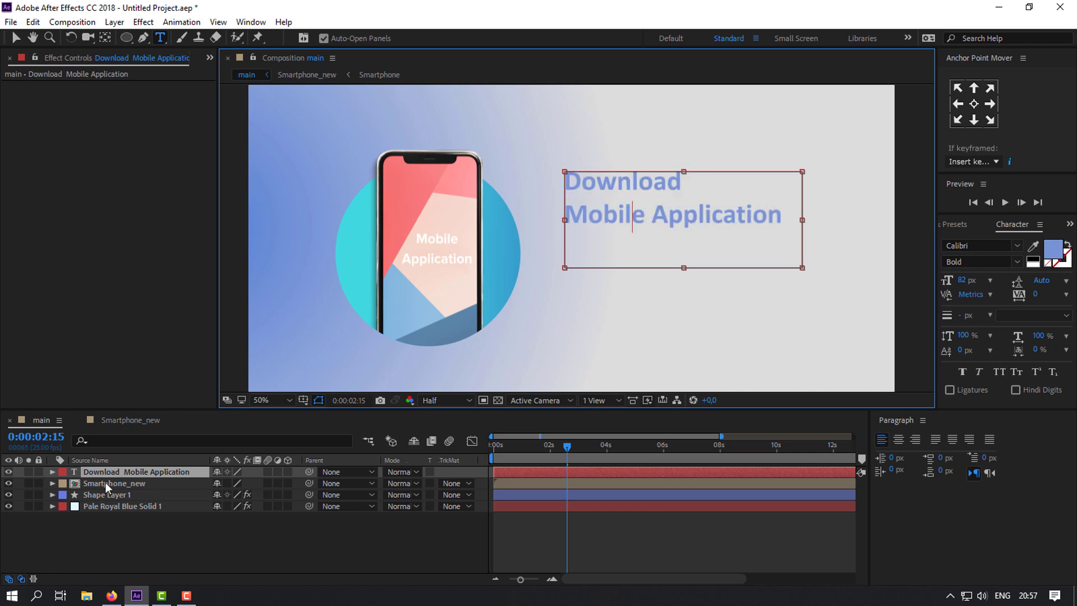
pyautogui.click(199, 543)
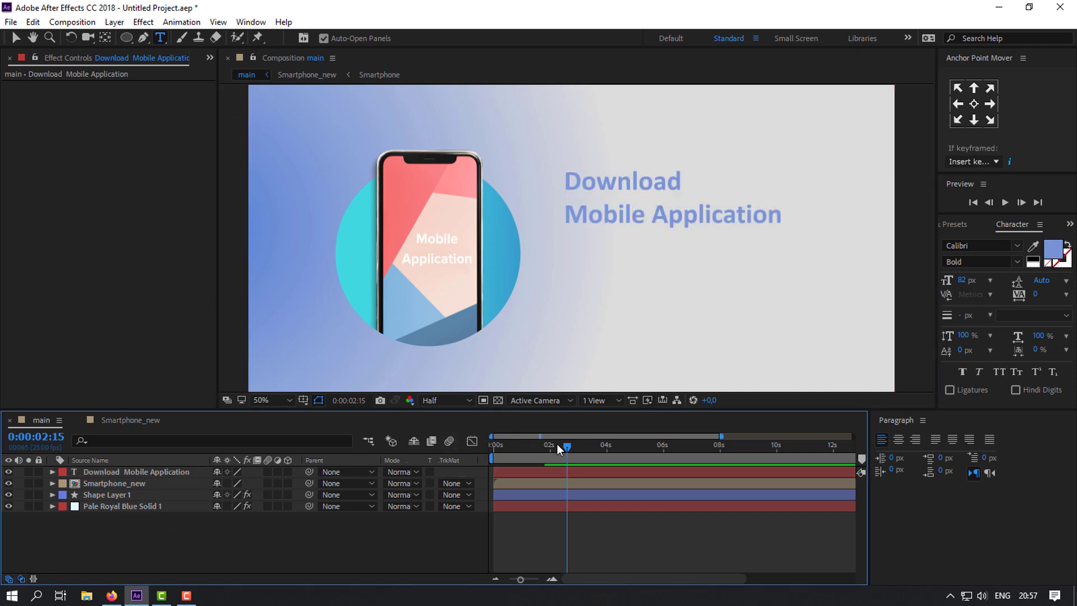
# Move the text down to about 1301, 601 so it sits level with the circle's centre
pyautogui.moveTo(557, 444); pyautogui.dragTo(463, 469)
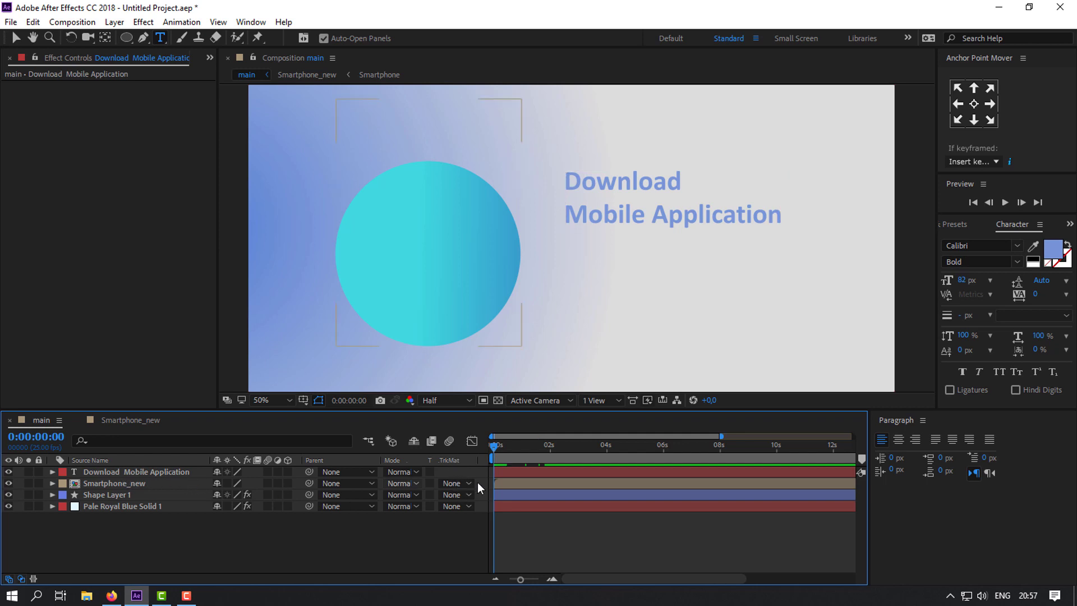
pyautogui.moveTo(491, 445); pyautogui.dragTo(473, 463)
pyautogui.press('v')
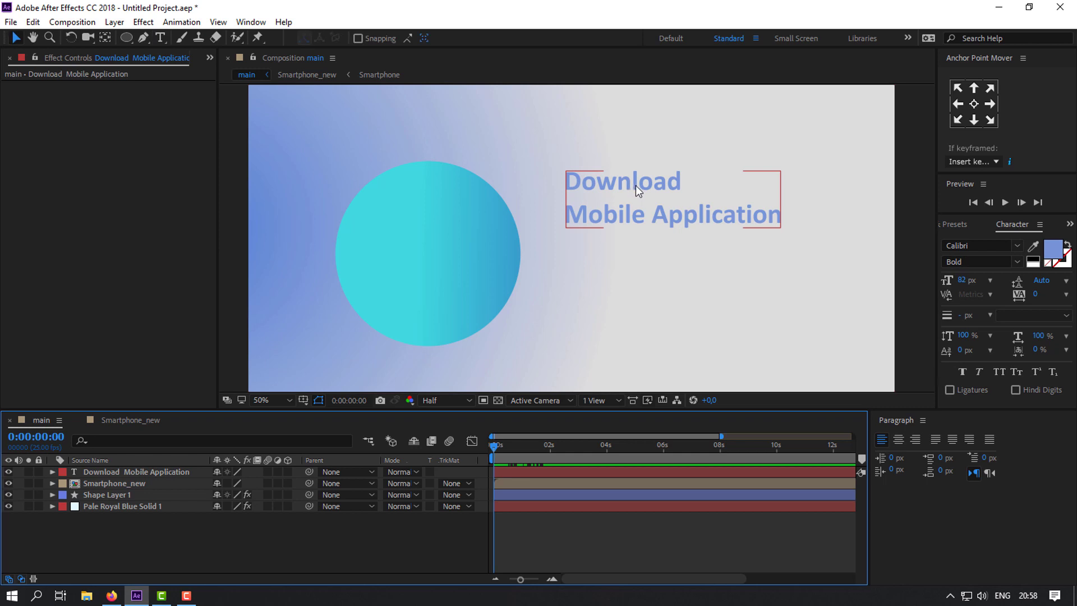
pyautogui.moveTo(635, 185); pyautogui.dragTo(640, 229)
pyautogui.click(530, 524)
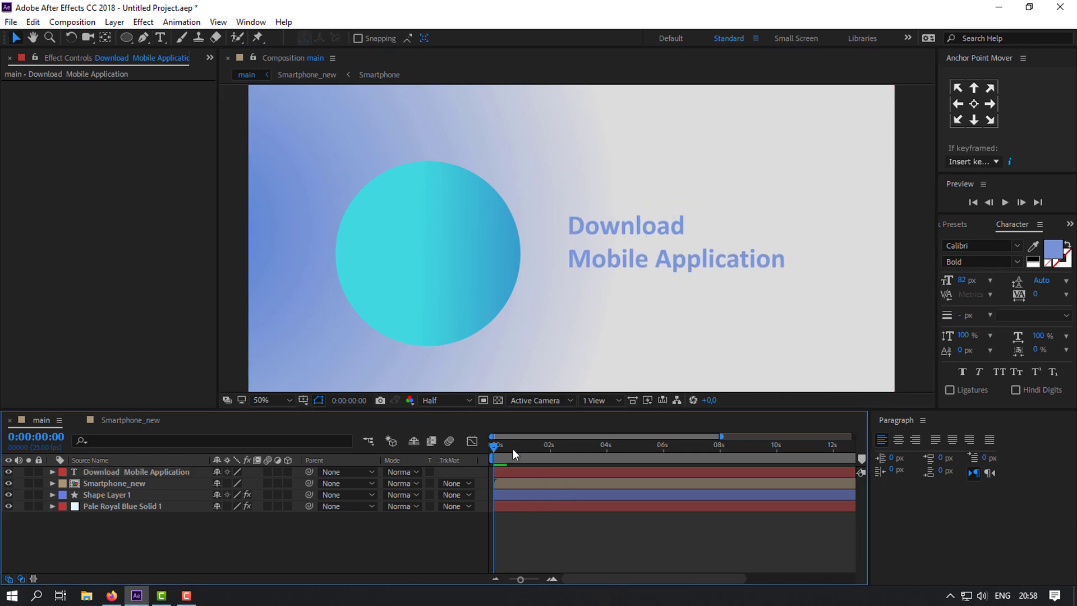
# Keyframe the text's Position from 2321, 601 outside the frame at 0:00:01:01 to 1301, 601 shortly after two seconds
pyautogui.moveTo(491, 447); pyautogui.dragTo(470, 443)
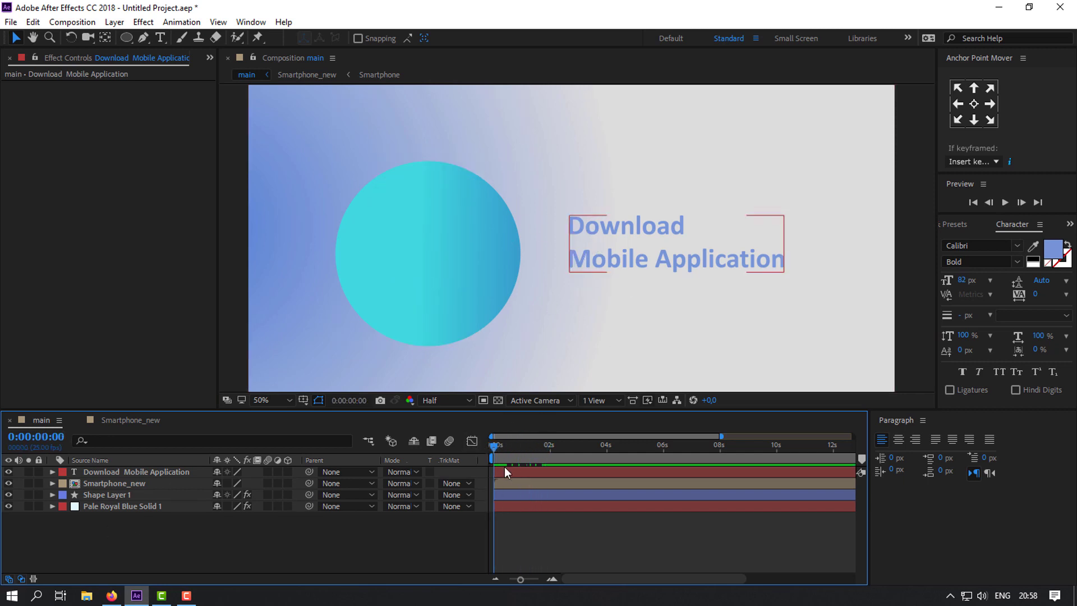
pyautogui.moveTo(498, 448); pyautogui.dragTo(477, 468)
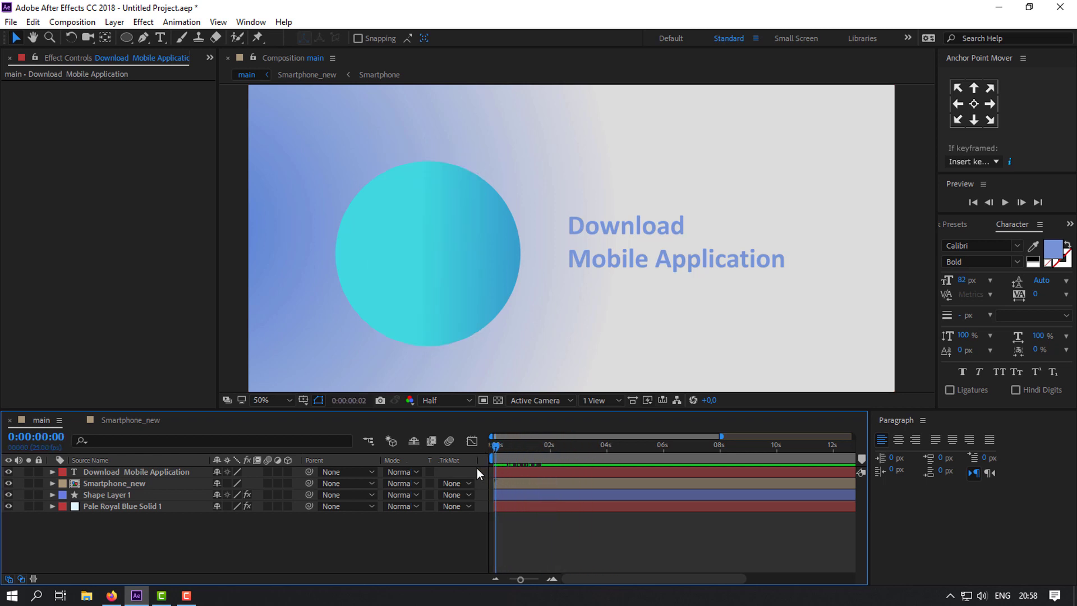
pyautogui.click(126, 474)
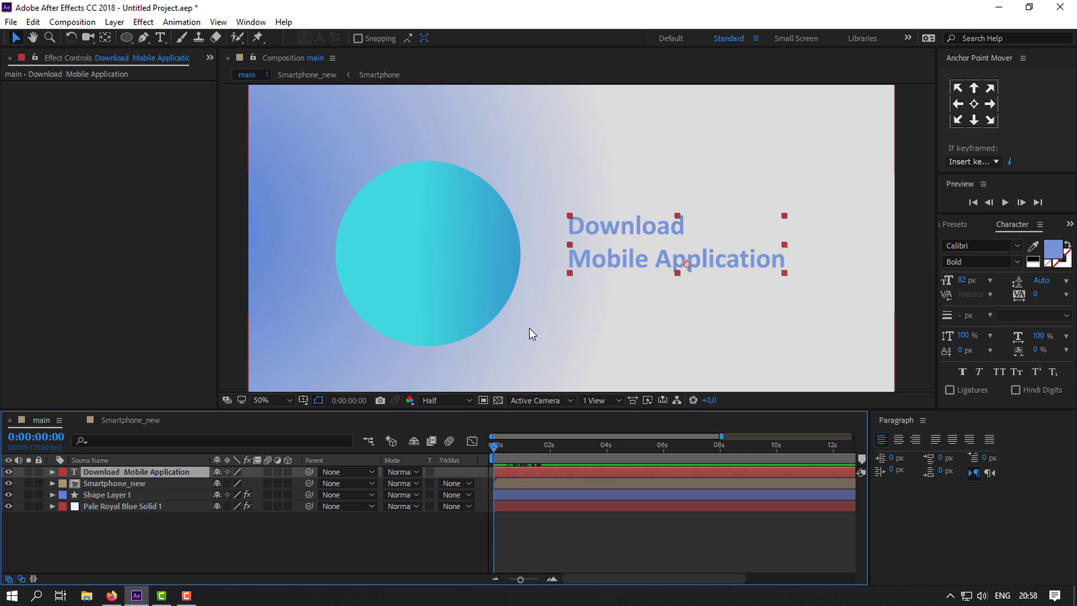
pyautogui.press('p')
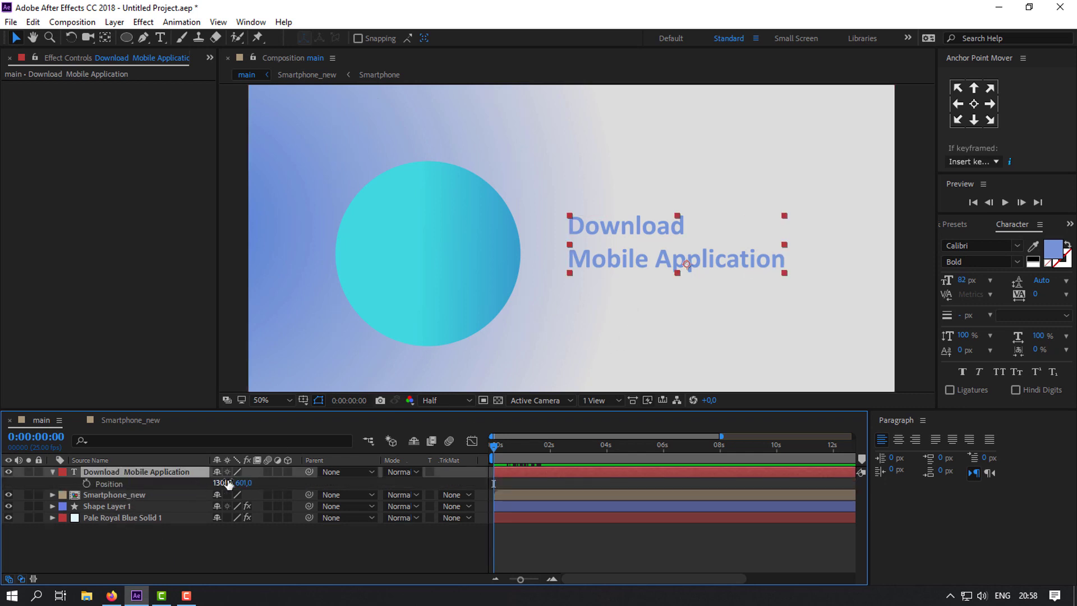
pyautogui.click(86, 483)
pyautogui.moveTo(532, 445); pyautogui.dragTo(550, 447)
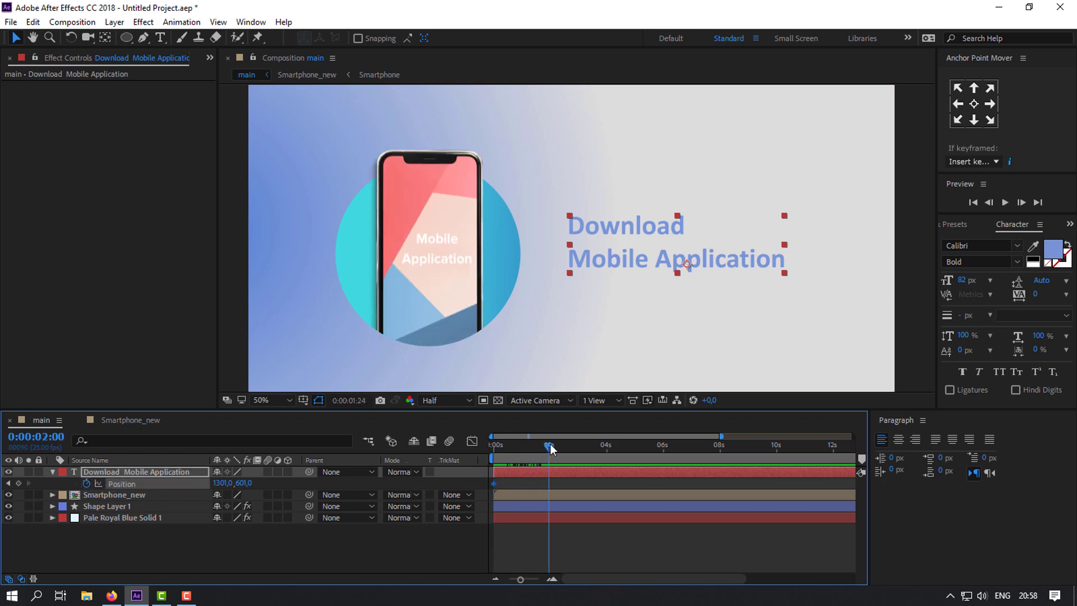
pyautogui.moveTo(494, 482); pyautogui.dragTo(523, 454)
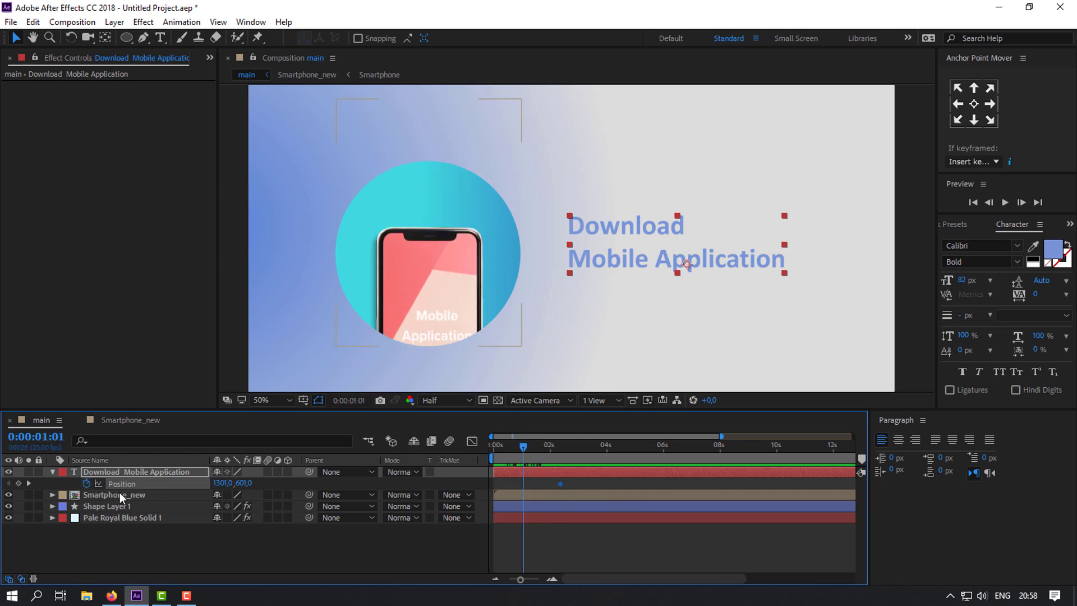
pyautogui.moveTo(231, 483); pyautogui.dragTo(286, 482)
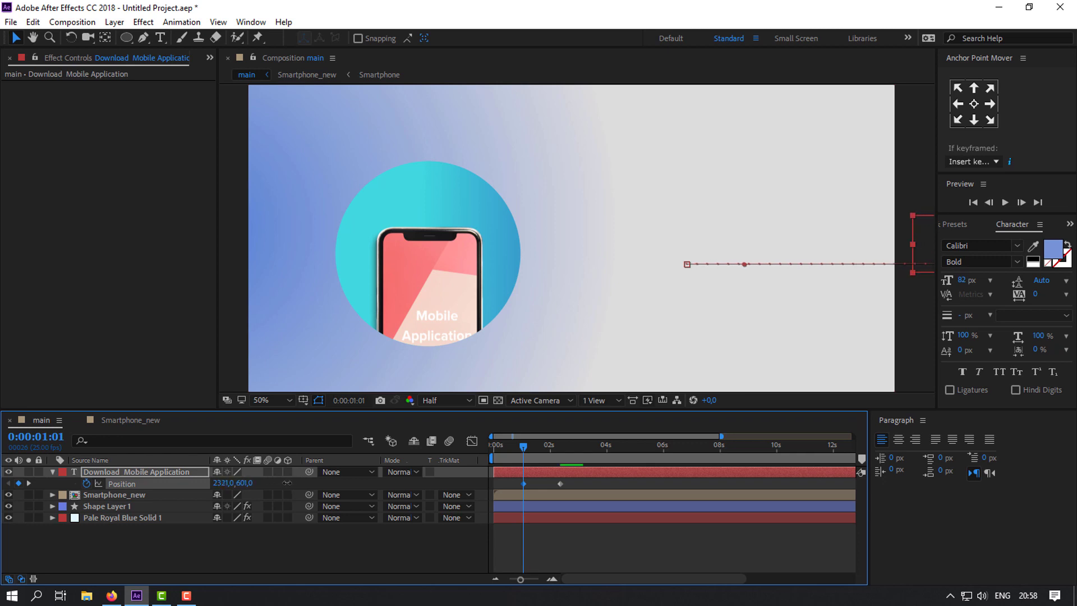
# Apply Easy Ease to both text Position keyframes and raise the end keyframe's influence to 100% in the speed graph
pyautogui.rightClick(522, 484)
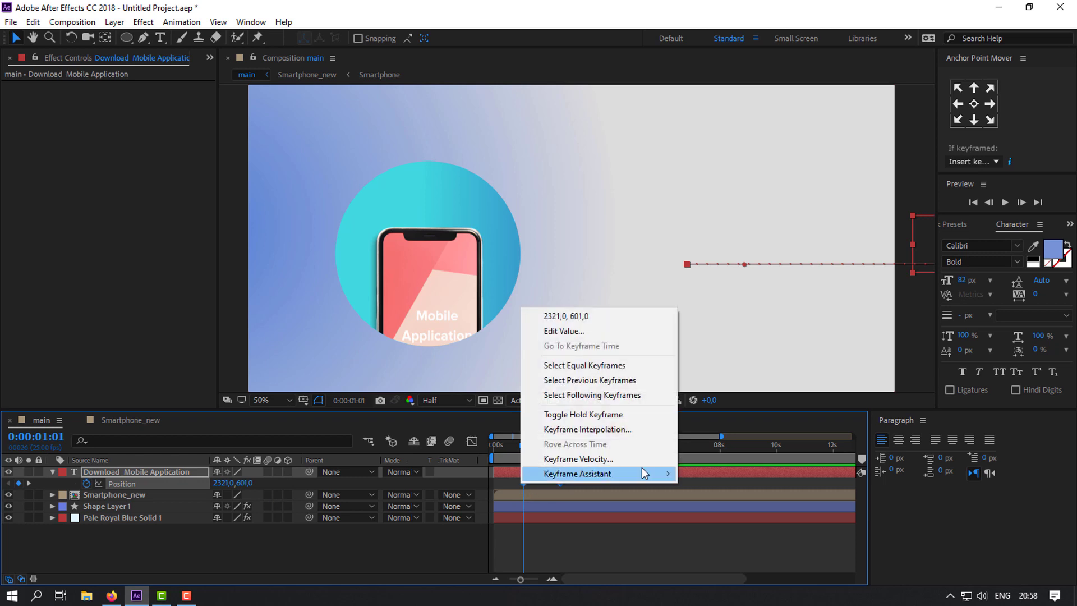
pyautogui.moveTo(645, 474)
pyautogui.click(733, 387)
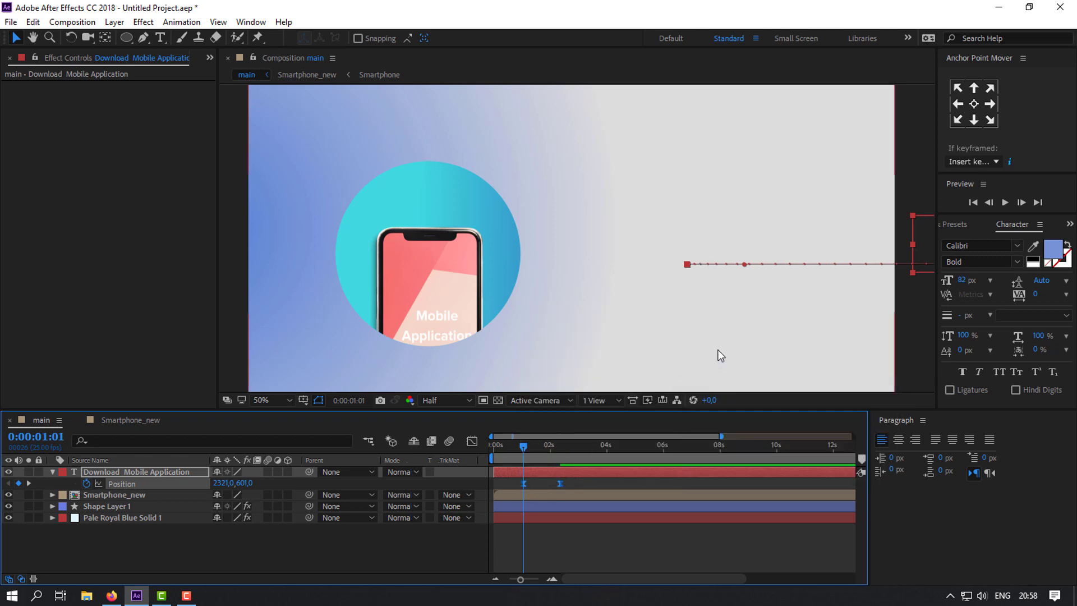
pyautogui.click(475, 440)
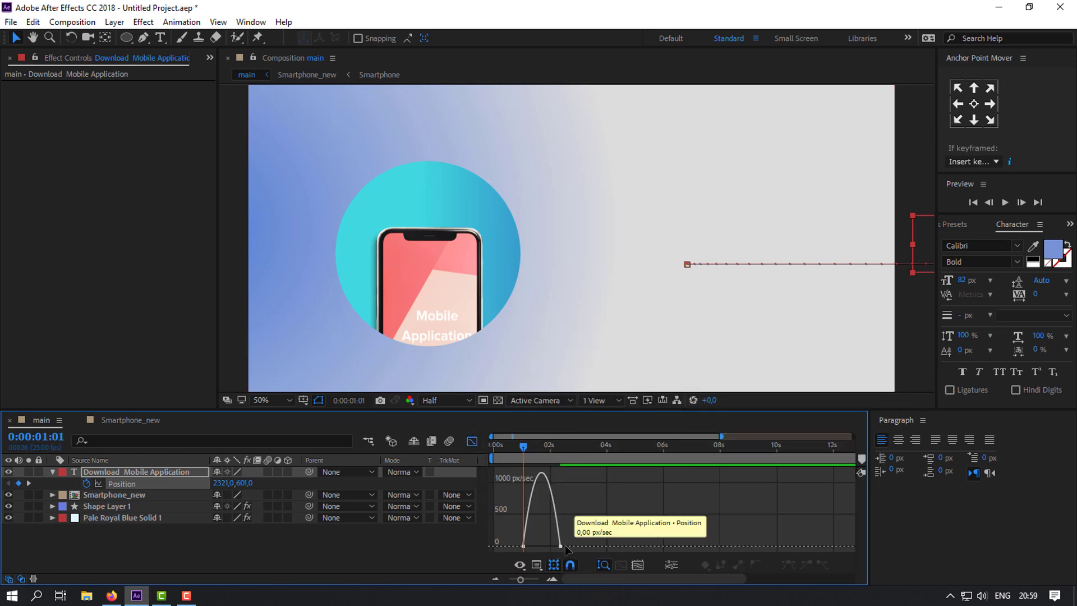
pyautogui.moveTo(575, 535); pyautogui.dragTo(536, 538)
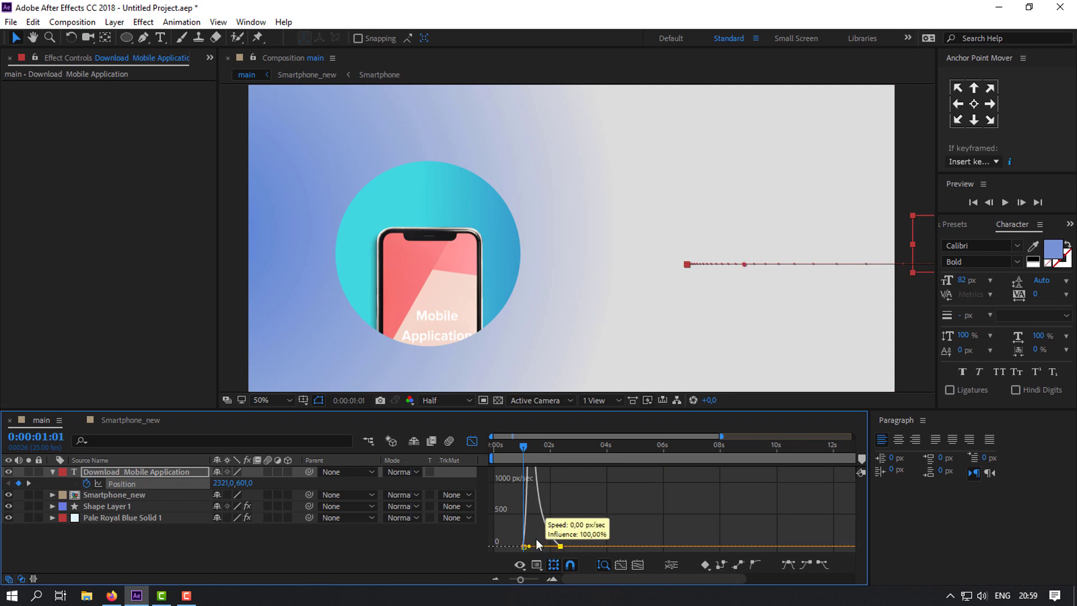
pyautogui.click(474, 441)
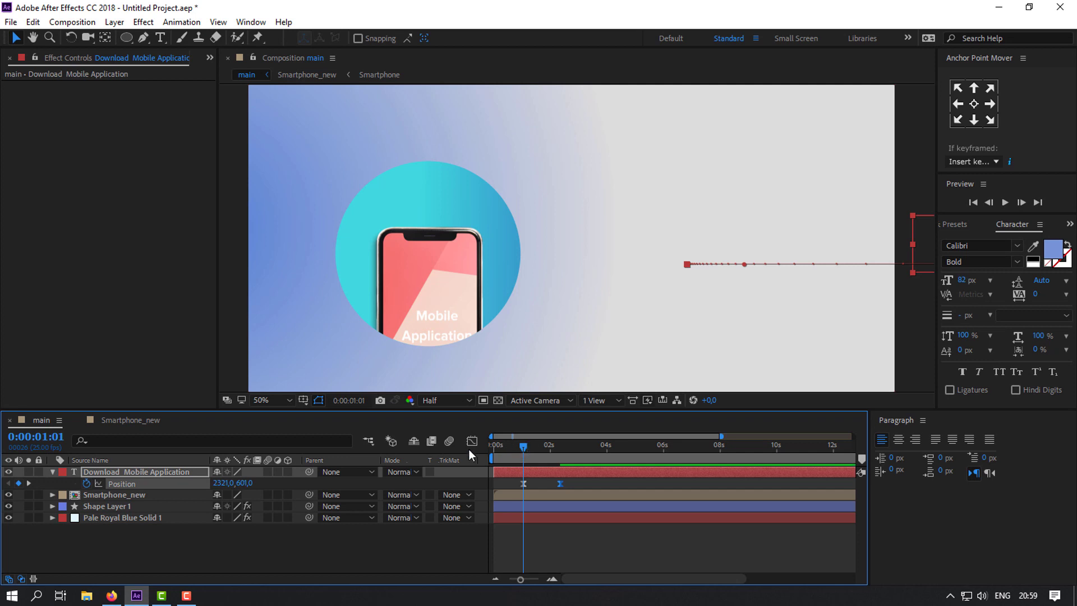
# Preview the text's slide-in animation from the start of the composition
pyautogui.press('Home')
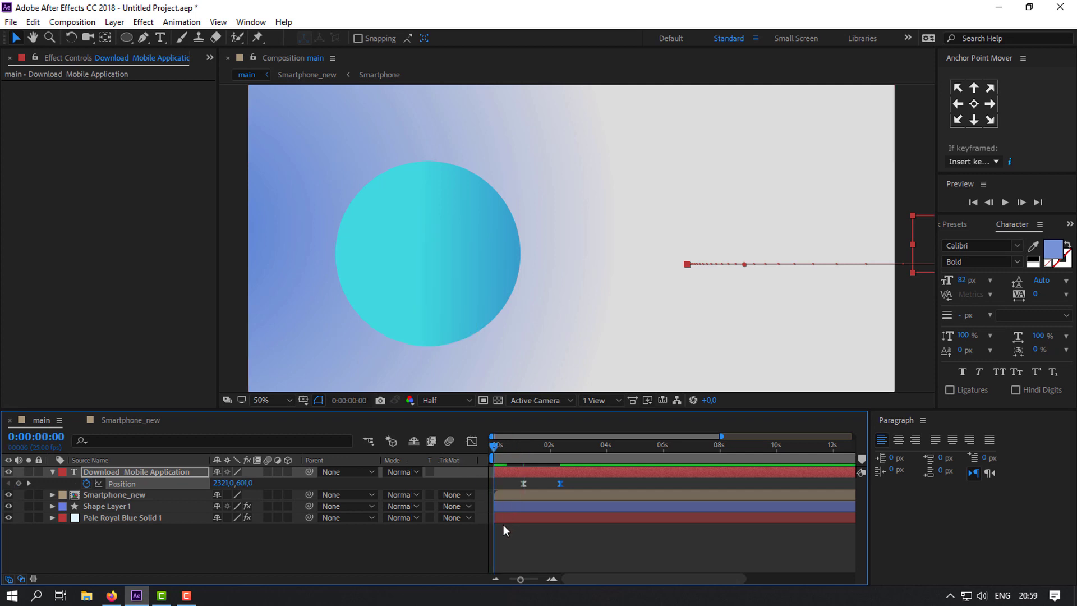
pyautogui.press('space')
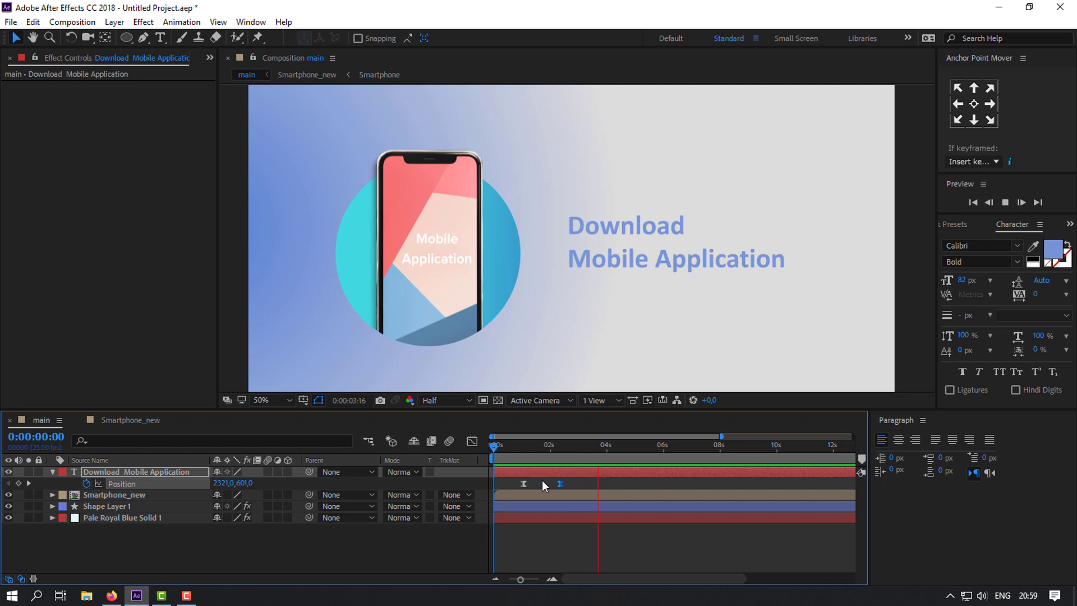
pyautogui.press('space')
# Delay the text's Position keyframes to about 1.5 seconds and 0:00:03:08, and preview the animation
pyautogui.moveTo(568, 481)
pyautogui.mouseDown()
pyautogui.moveTo(517, 488)
pyautogui.moveTo(587, 484)
pyautogui.mouseUp()
pyautogui.click(590, 483)
pyautogui.press('Home')
pyautogui.press('space')
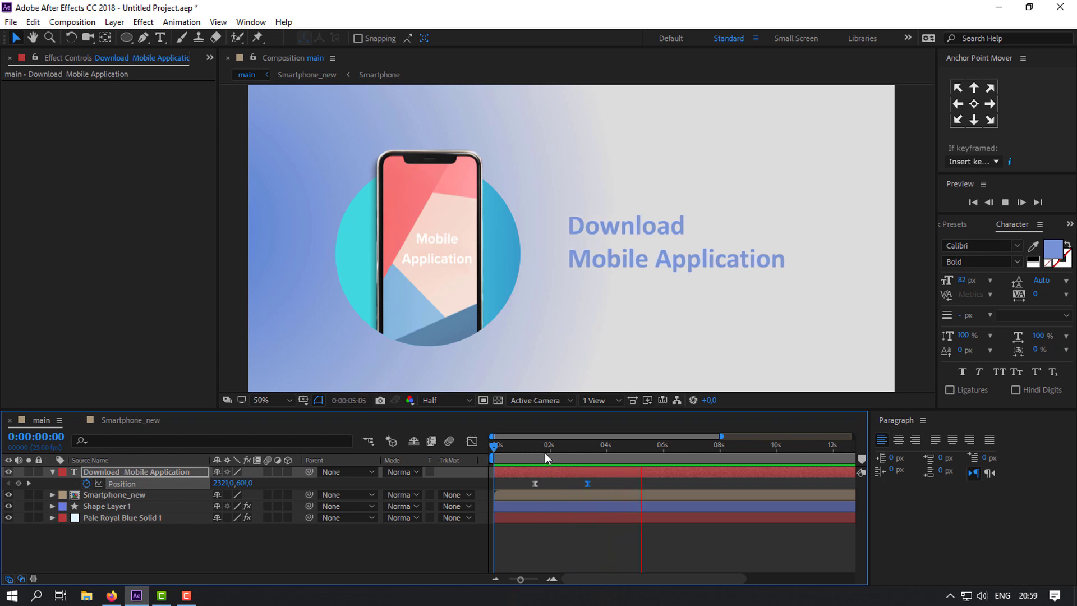
pyautogui.moveTo(544, 446); pyautogui.dragTo(588, 455)
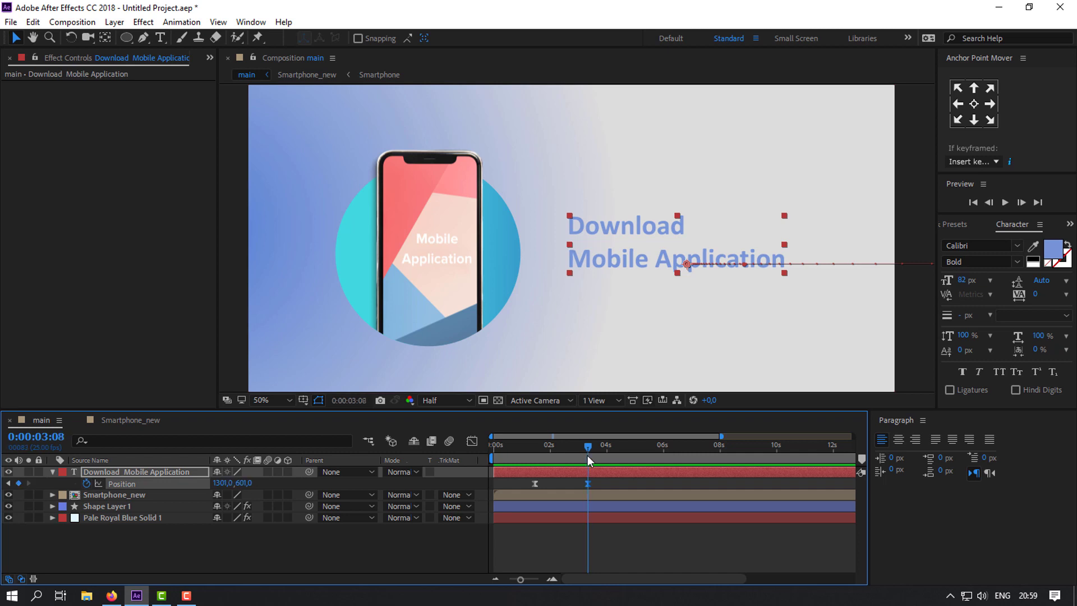
pyautogui.press('space')
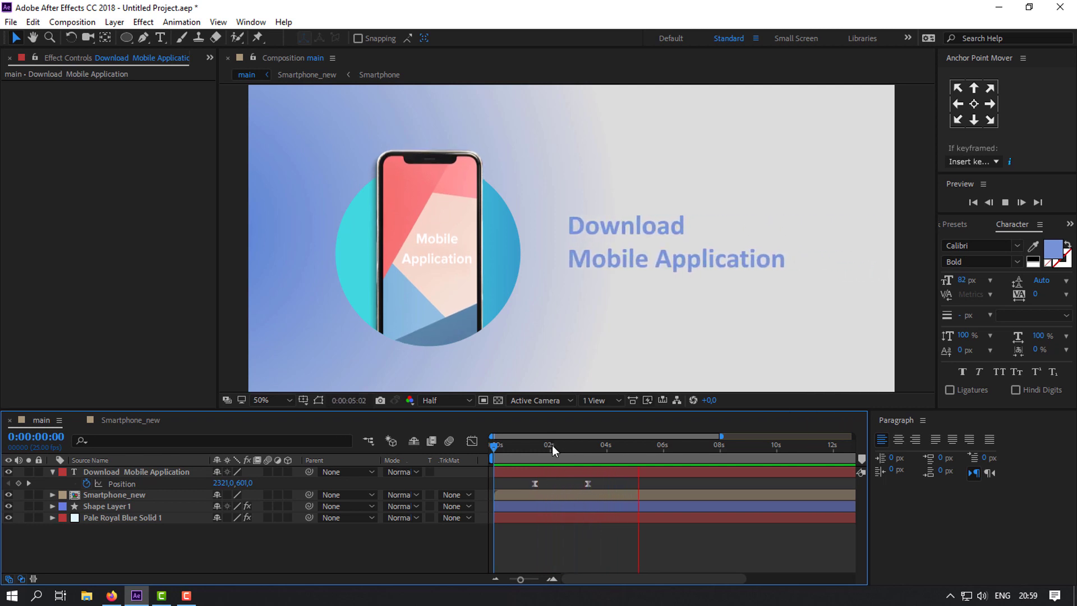
# End the work area at 0:00:03:13 and preview the shortened range
pyautogui.moveTo(552, 445); pyautogui.dragTo(593, 485)
pyautogui.press('n')
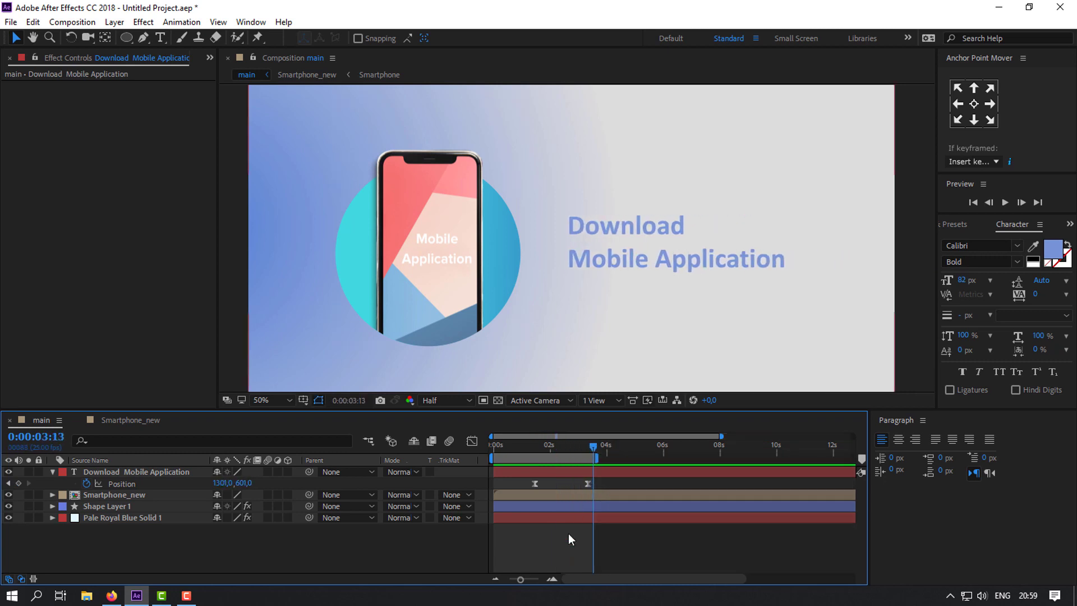
pyautogui.press('space')
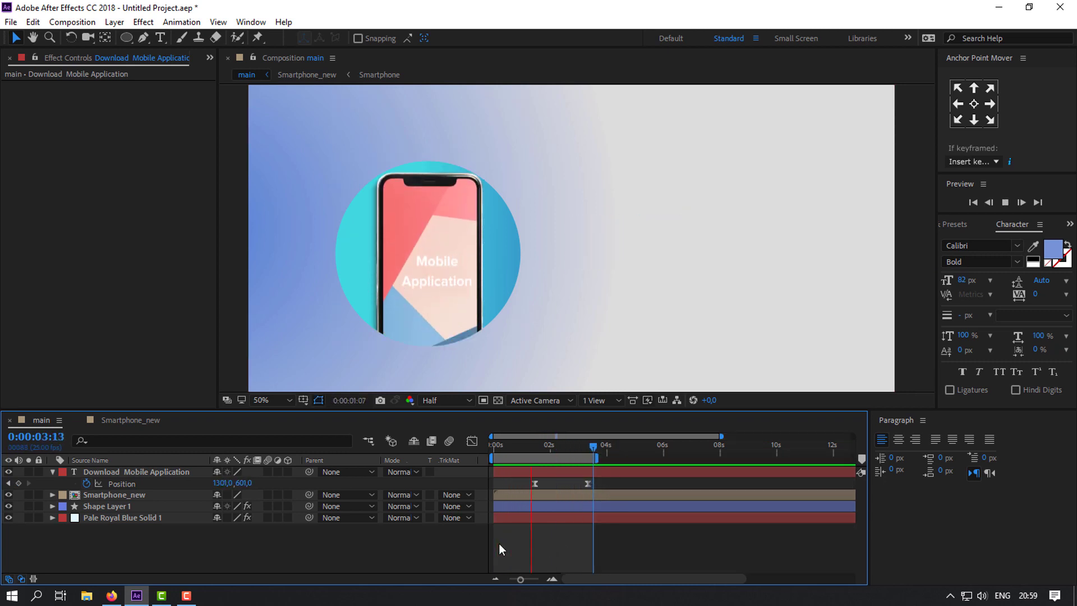